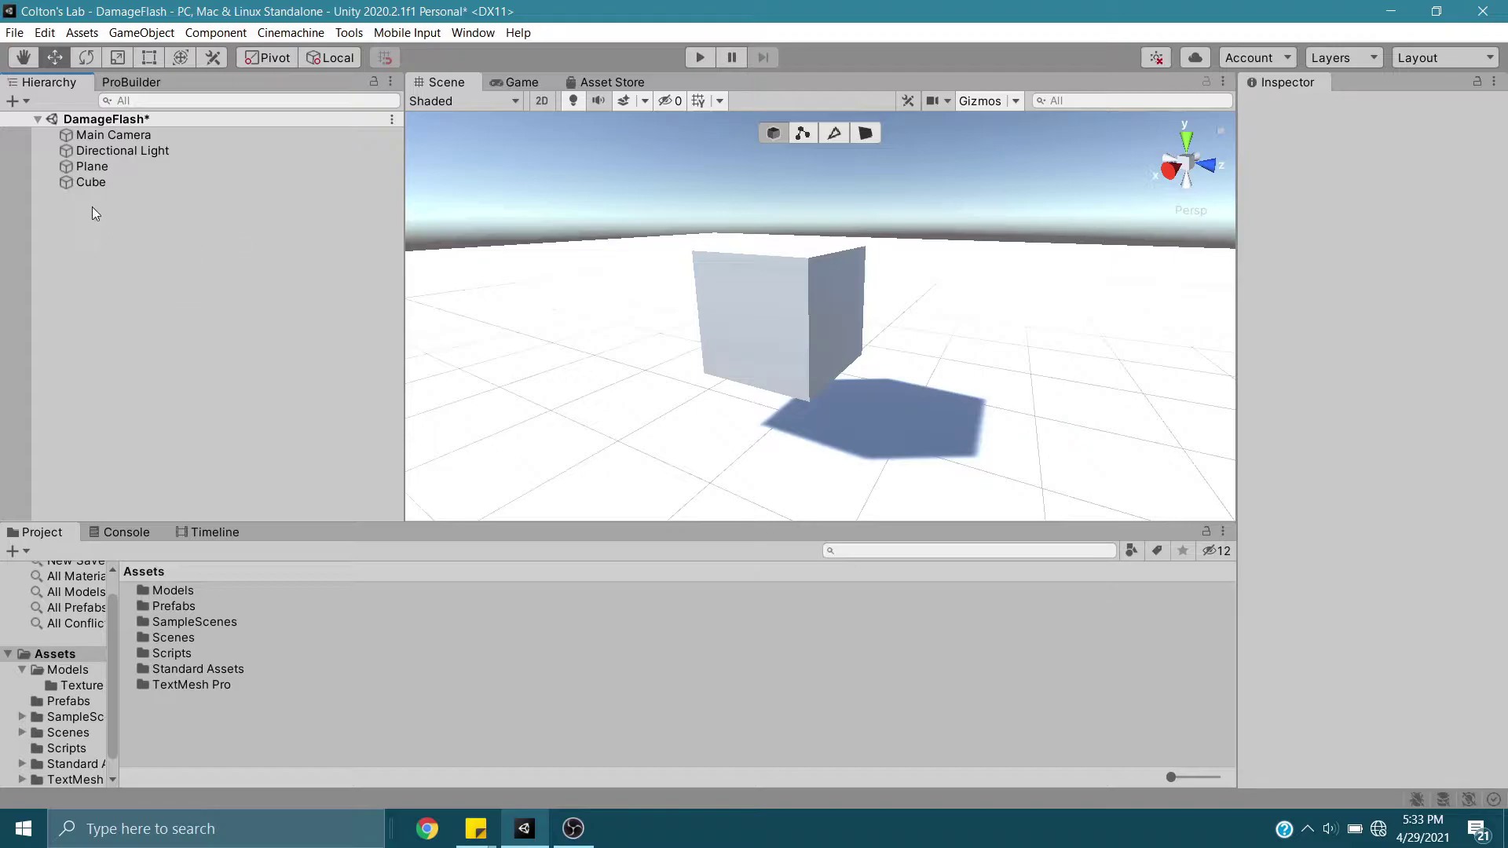
Attach a new DamageFlash script component to the Cube and open the Scripts folder
left_click(101, 185)
scroll(1458, 548, "down", 3)
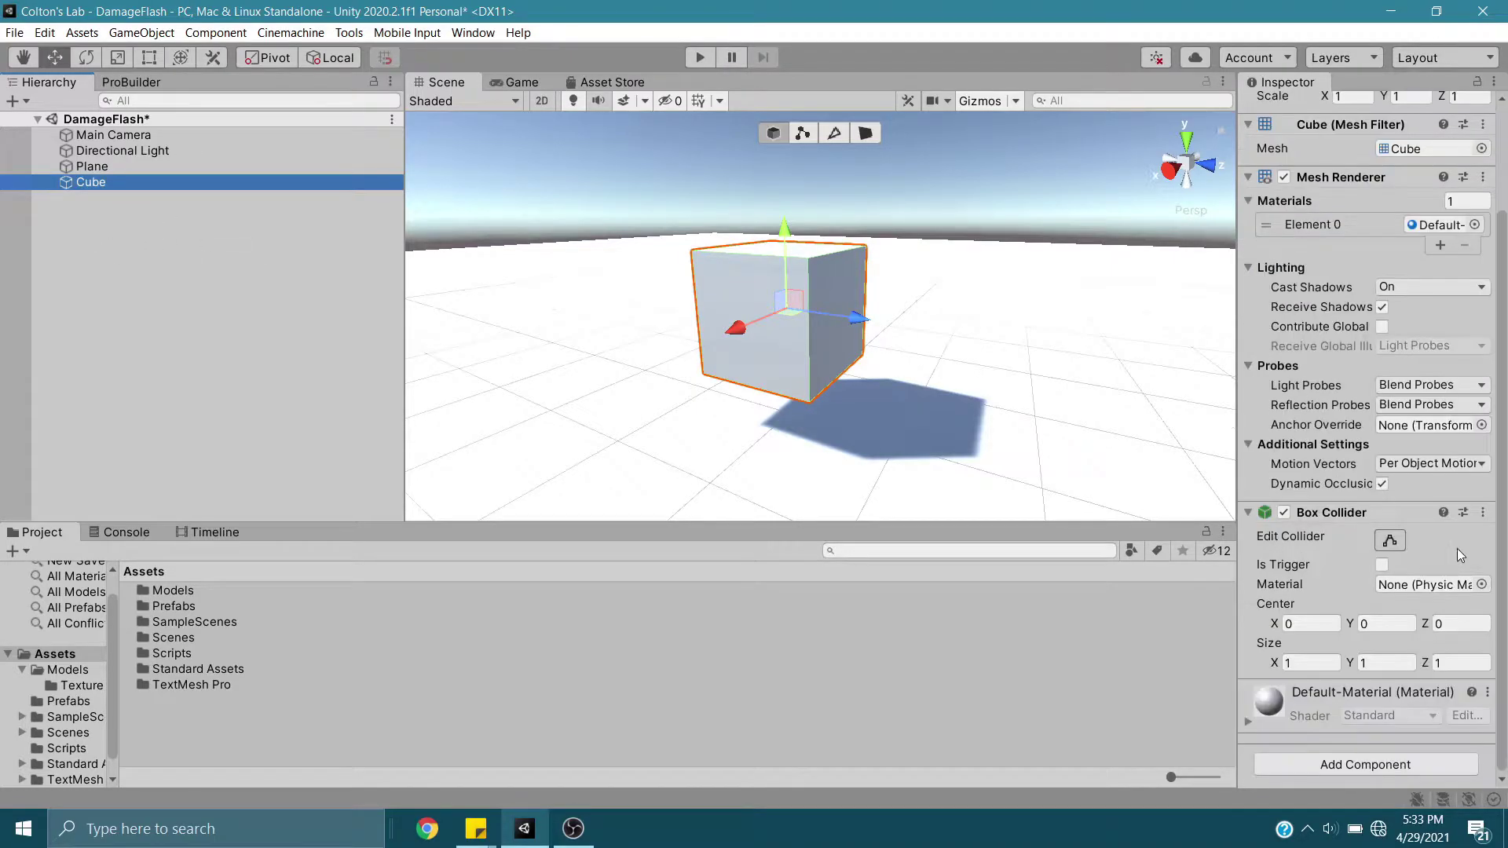
left_click(1404, 765)
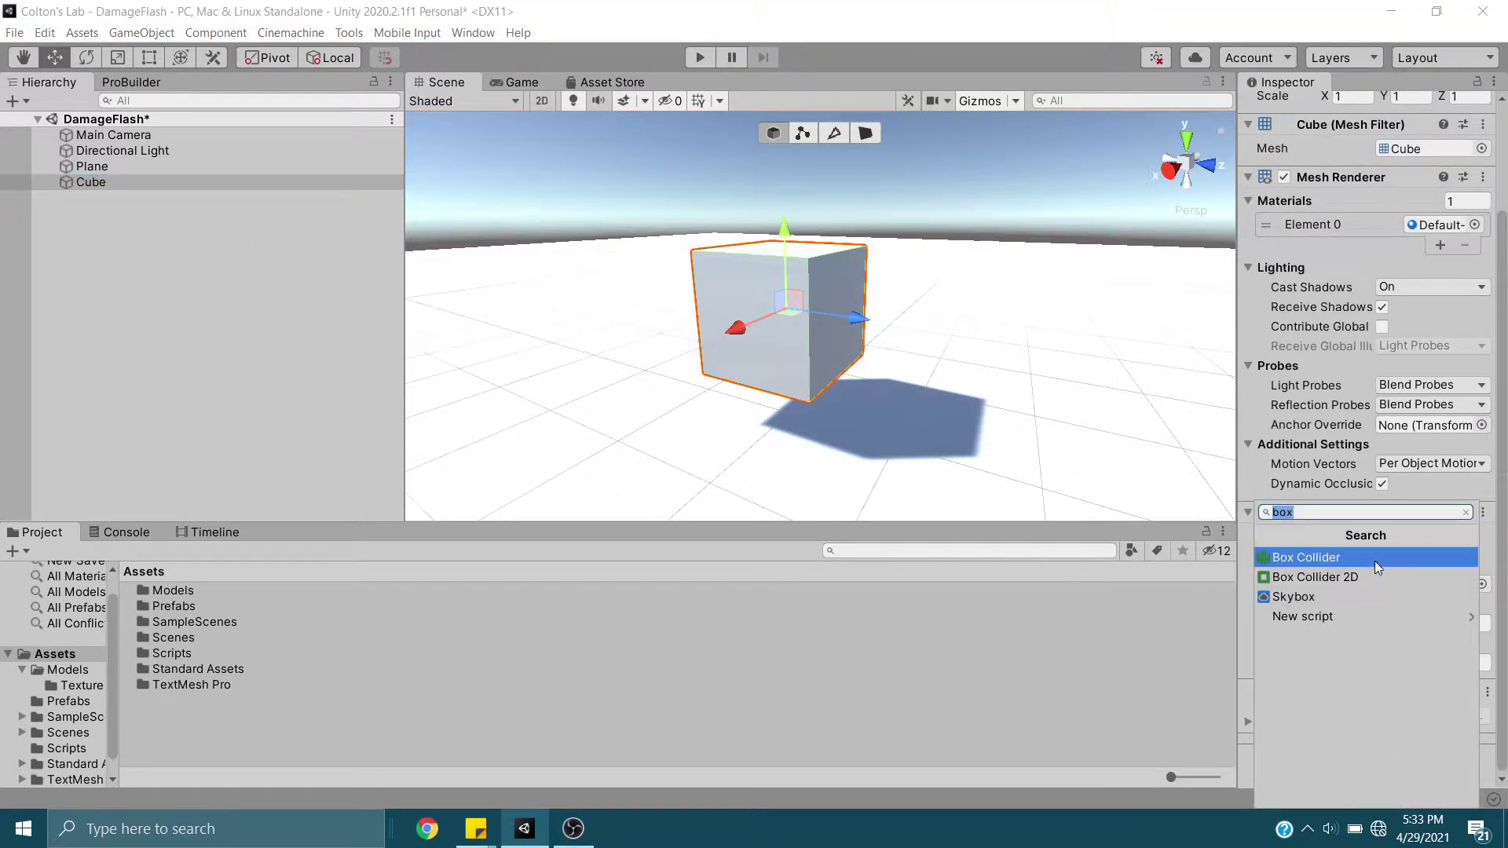
type("DamageFlash")
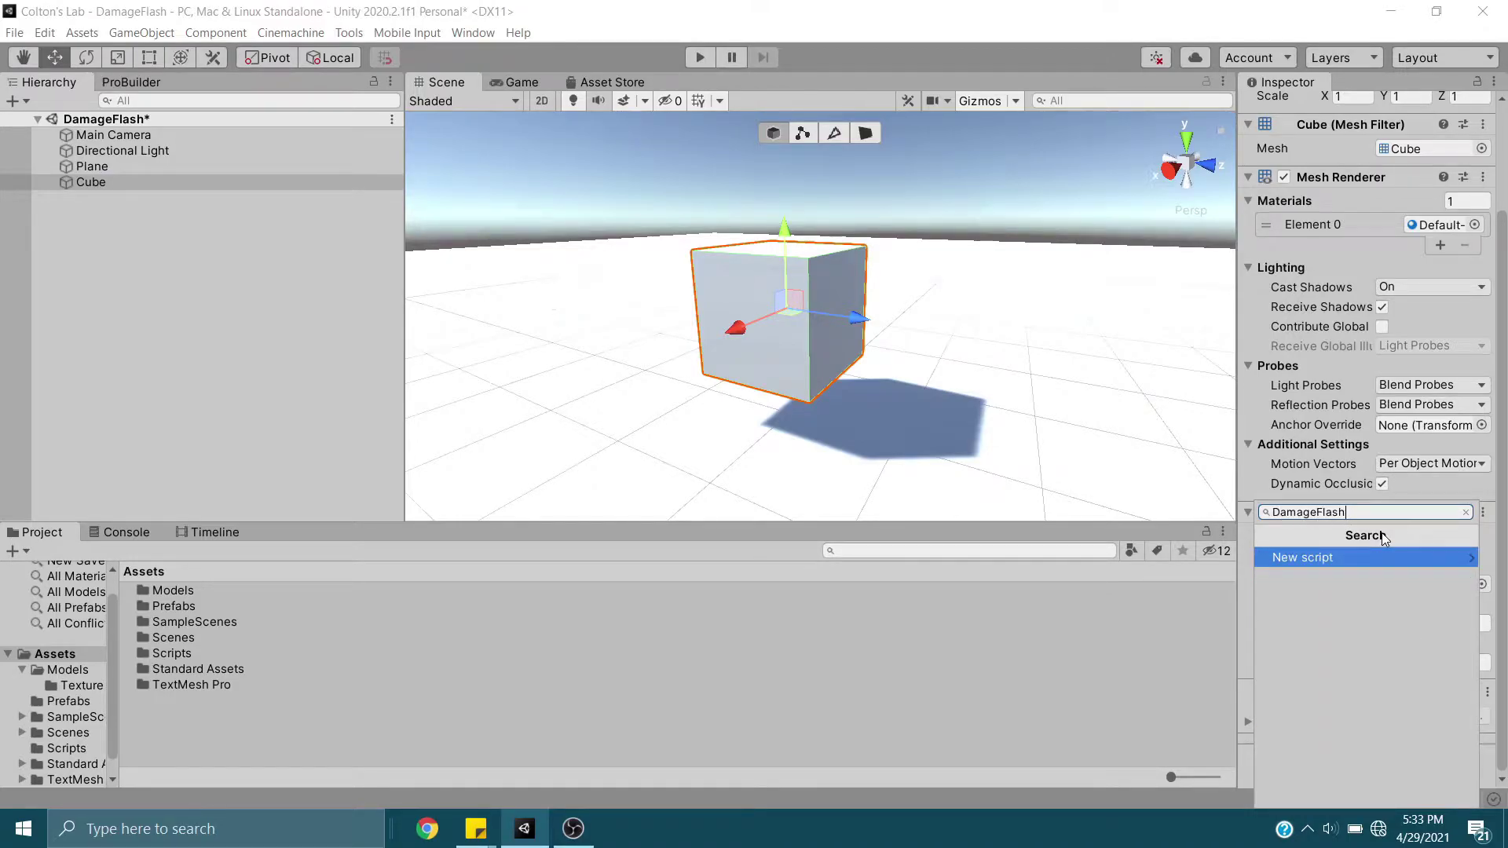
key("Return")
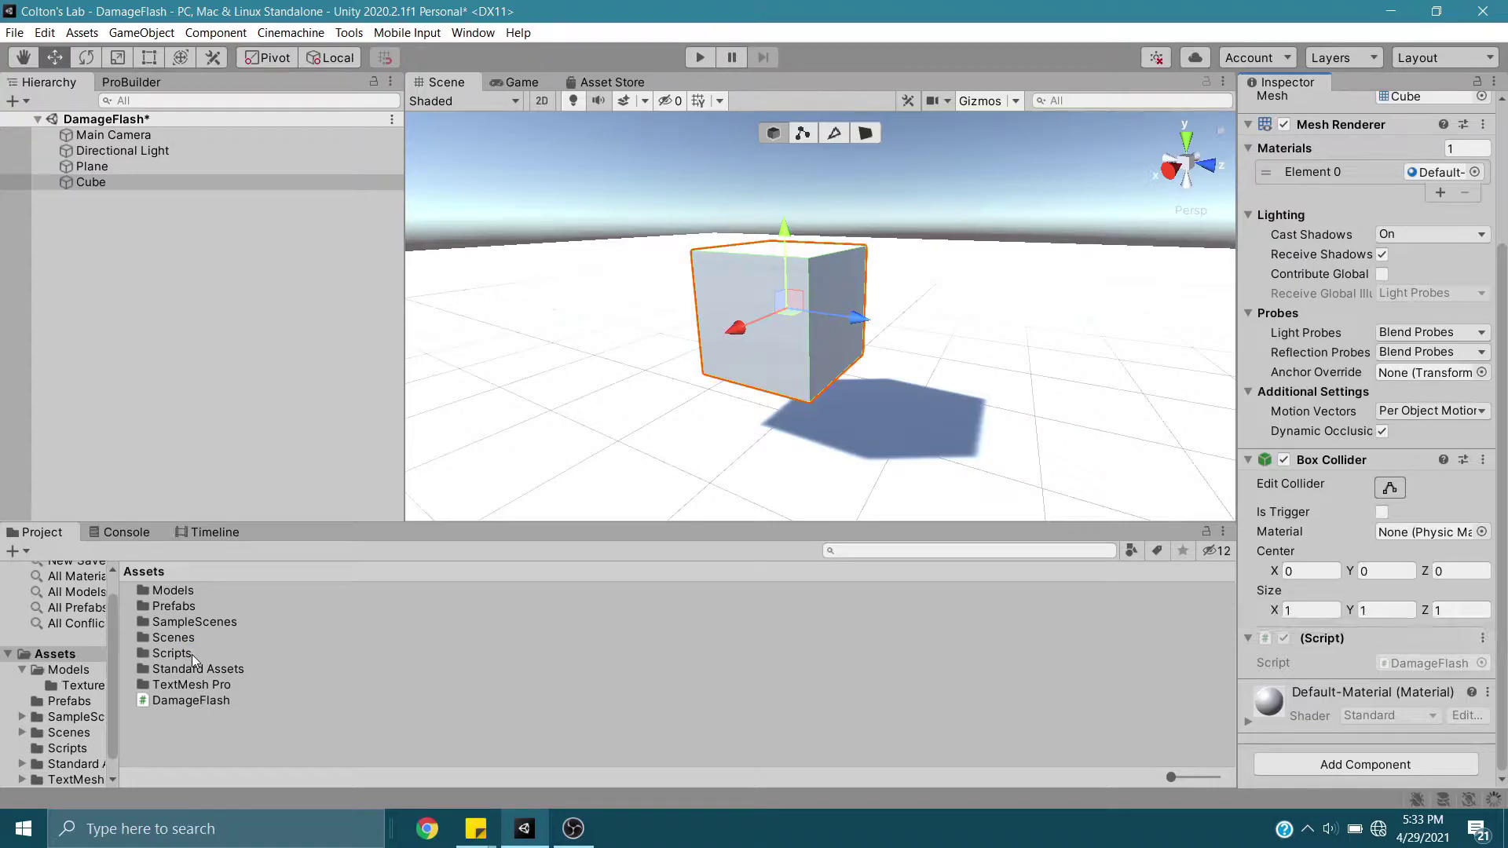
left_click(201, 699)
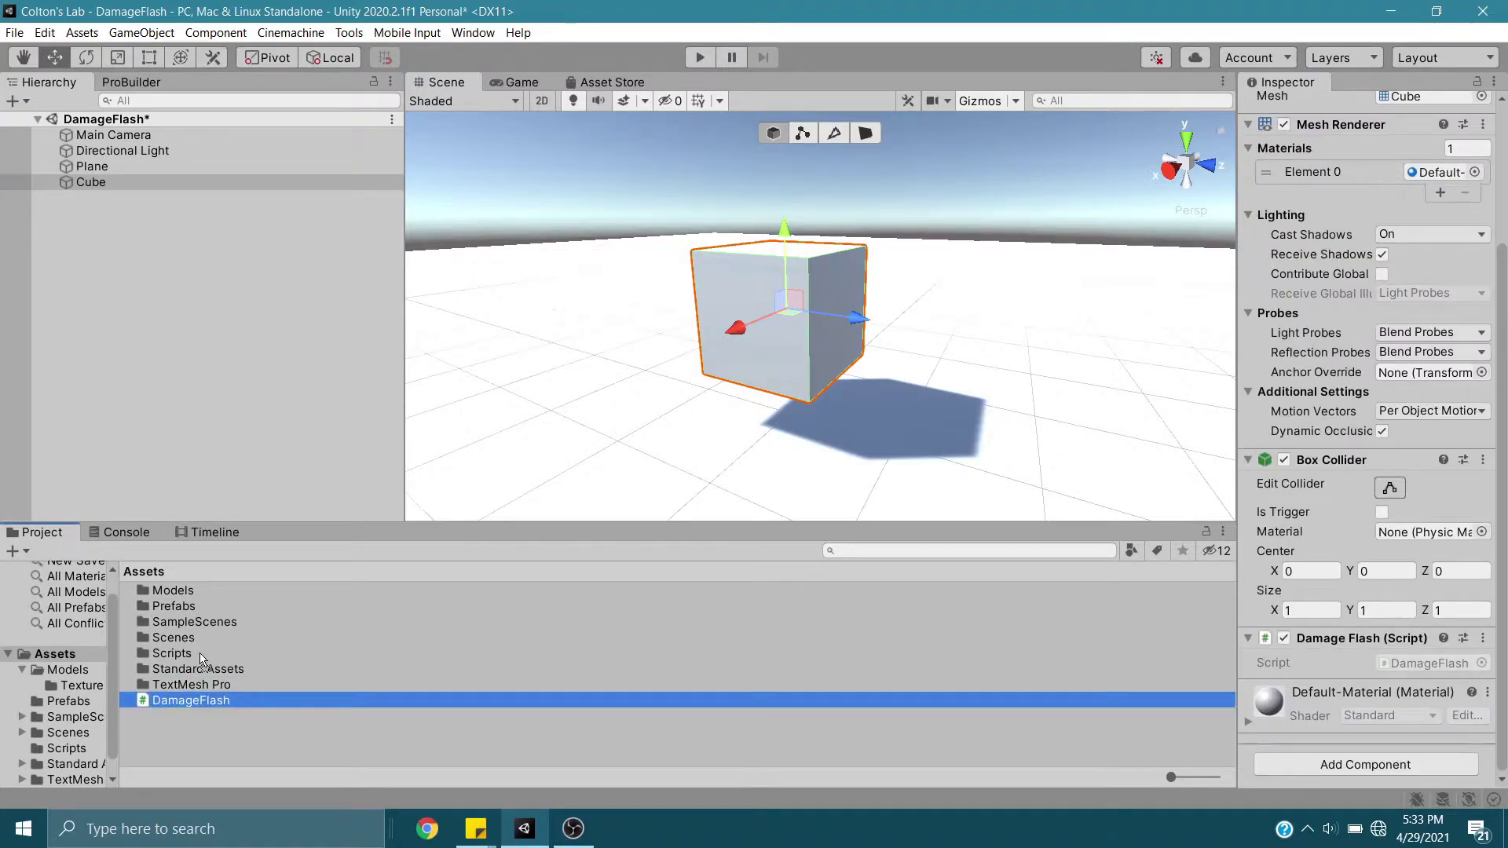
double_click(199, 652)
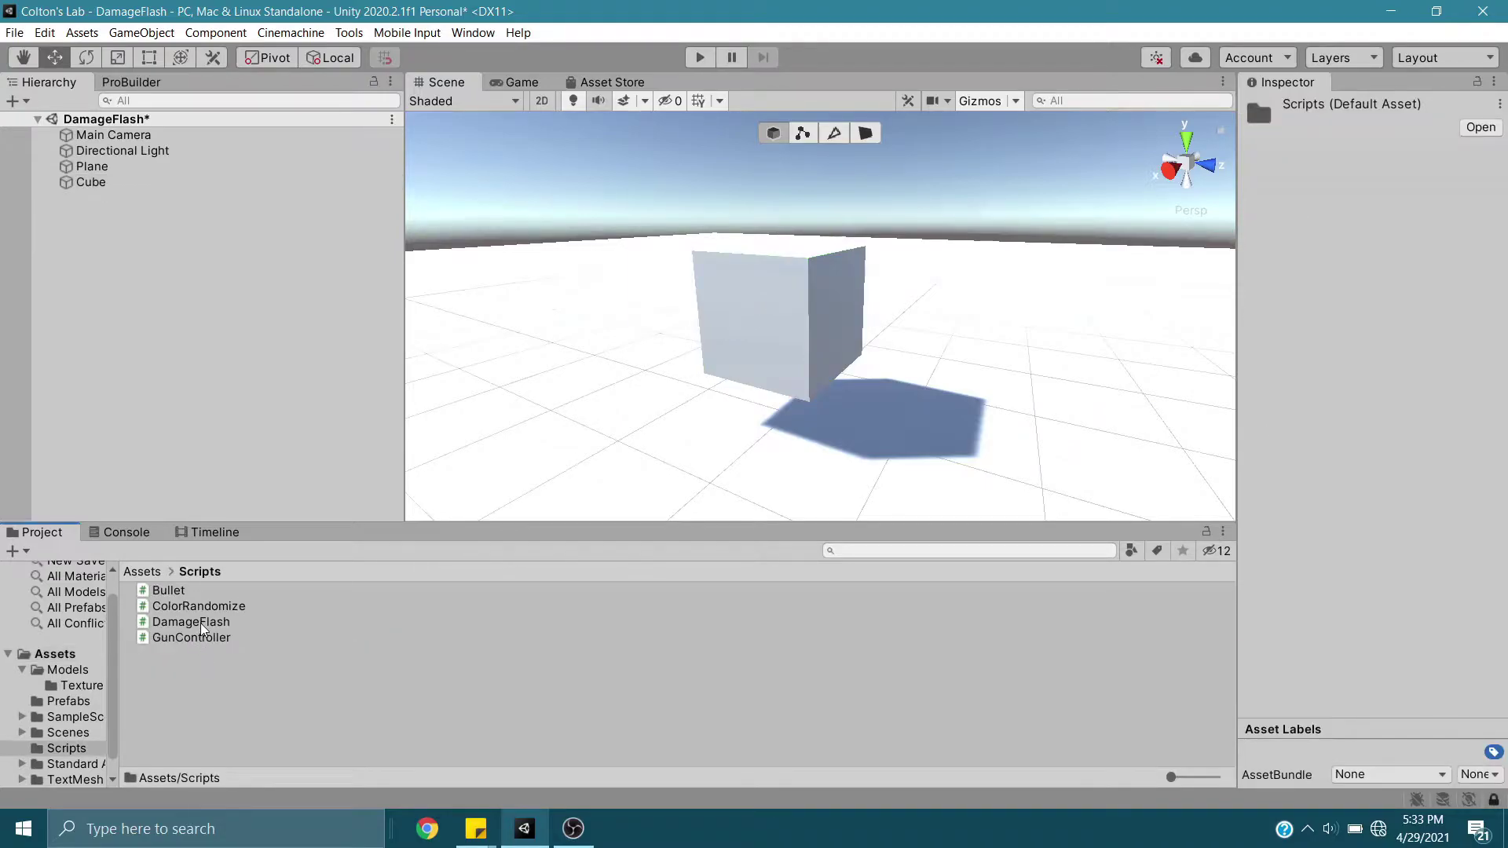
Open DamageFlash in Visual Studio and delete the comment above Start
double_click(200, 623)
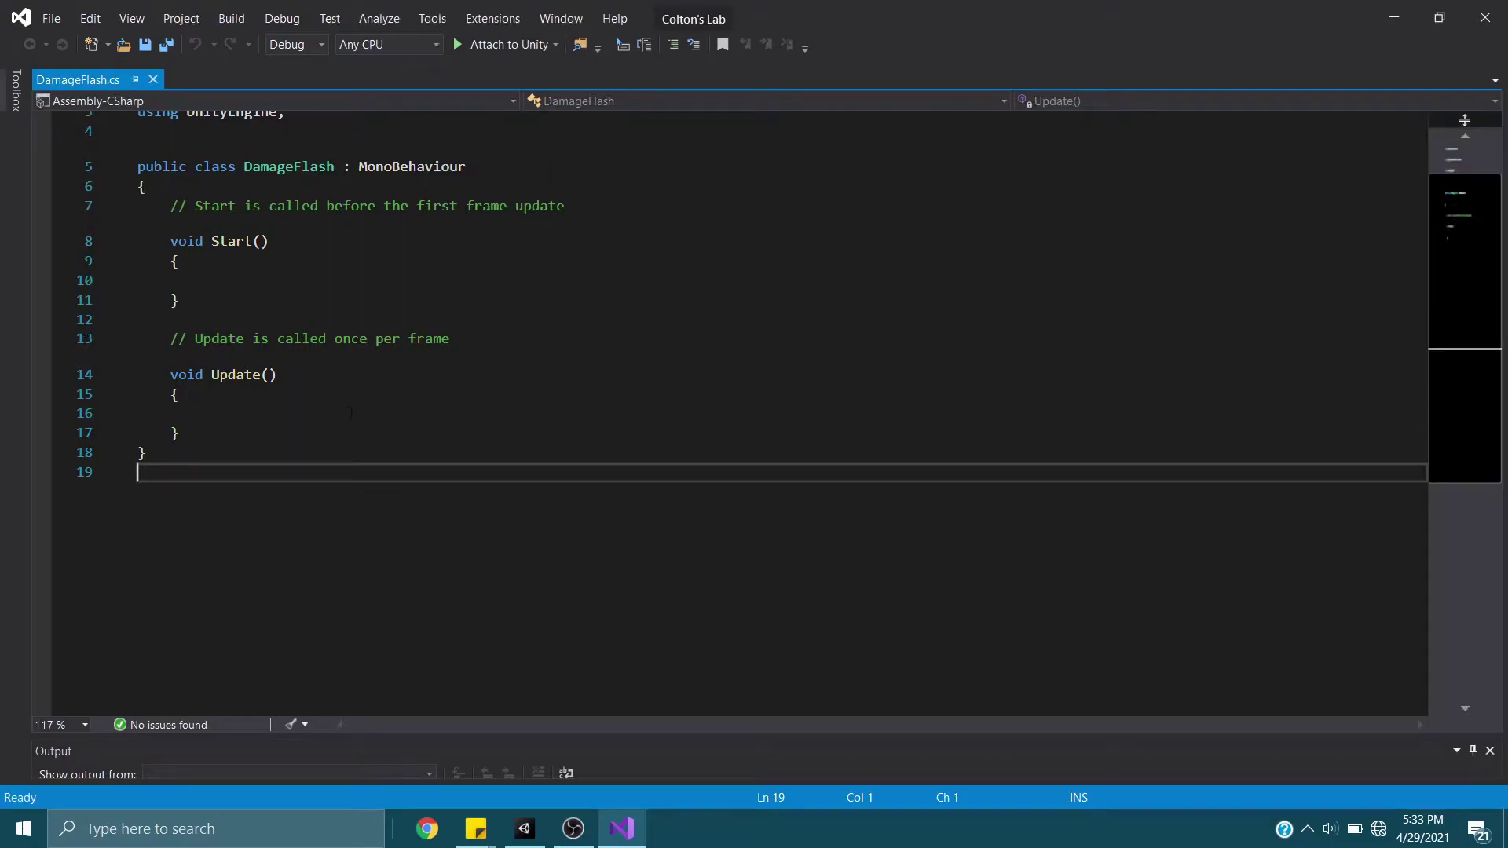
left_click(202, 413)
left_click(368, 298)
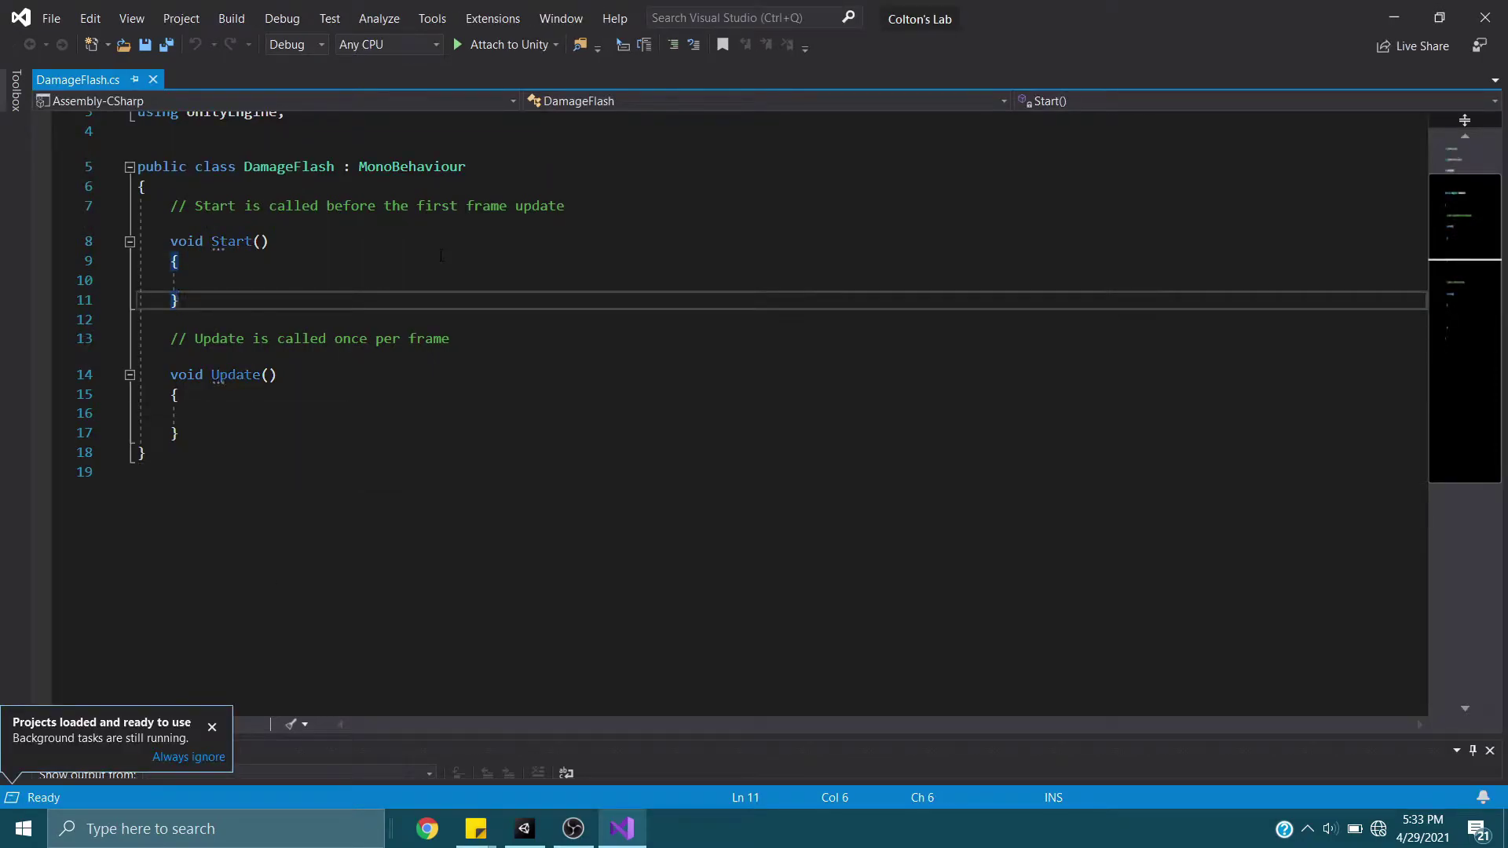
left_click_drag(566, 205, 155, 207)
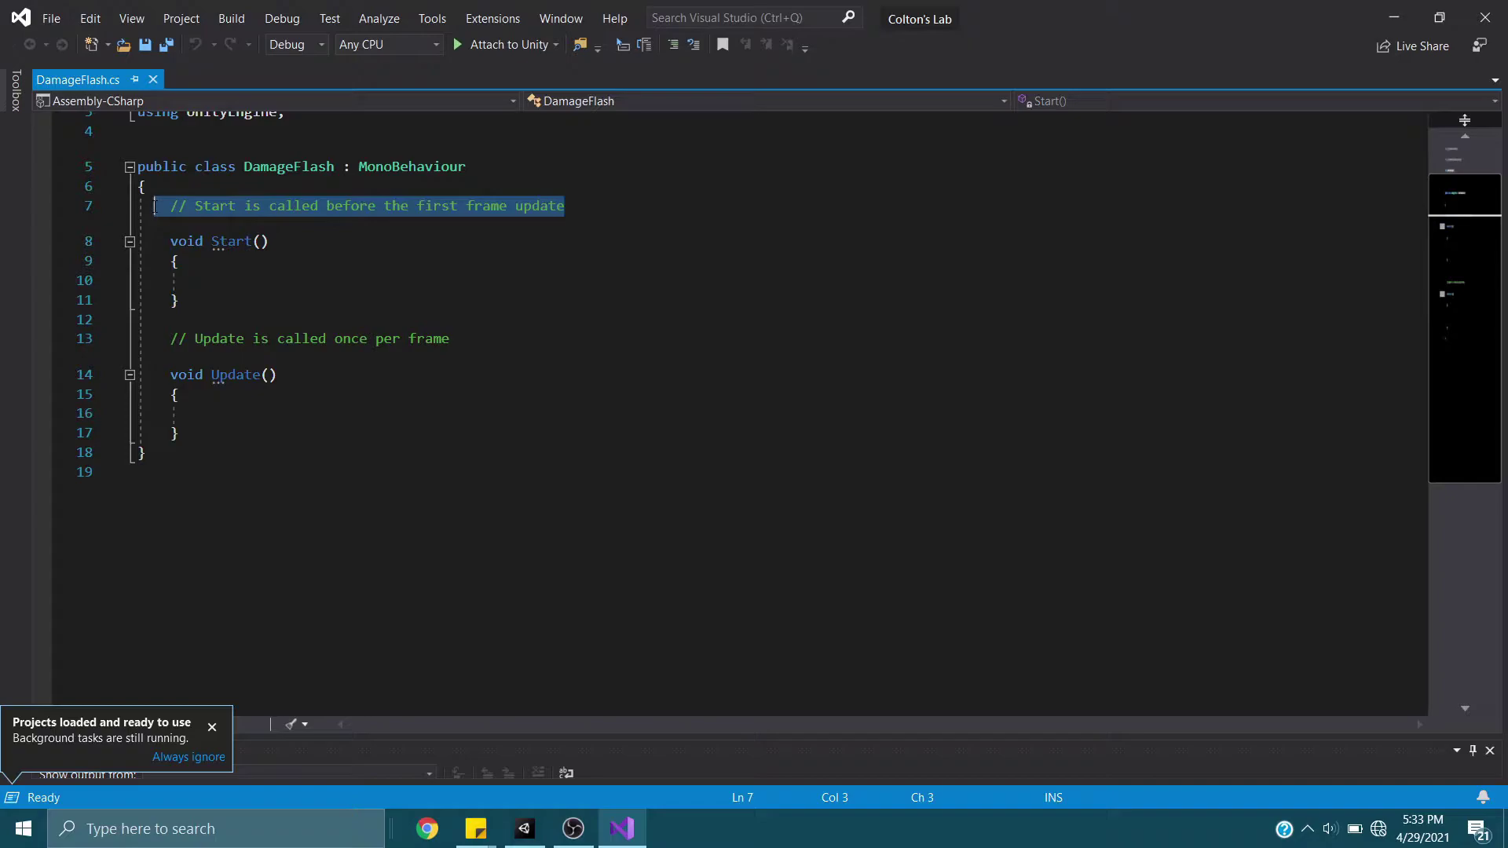
key("BackSpace")
key("Return")
key("Return")
key("Up")
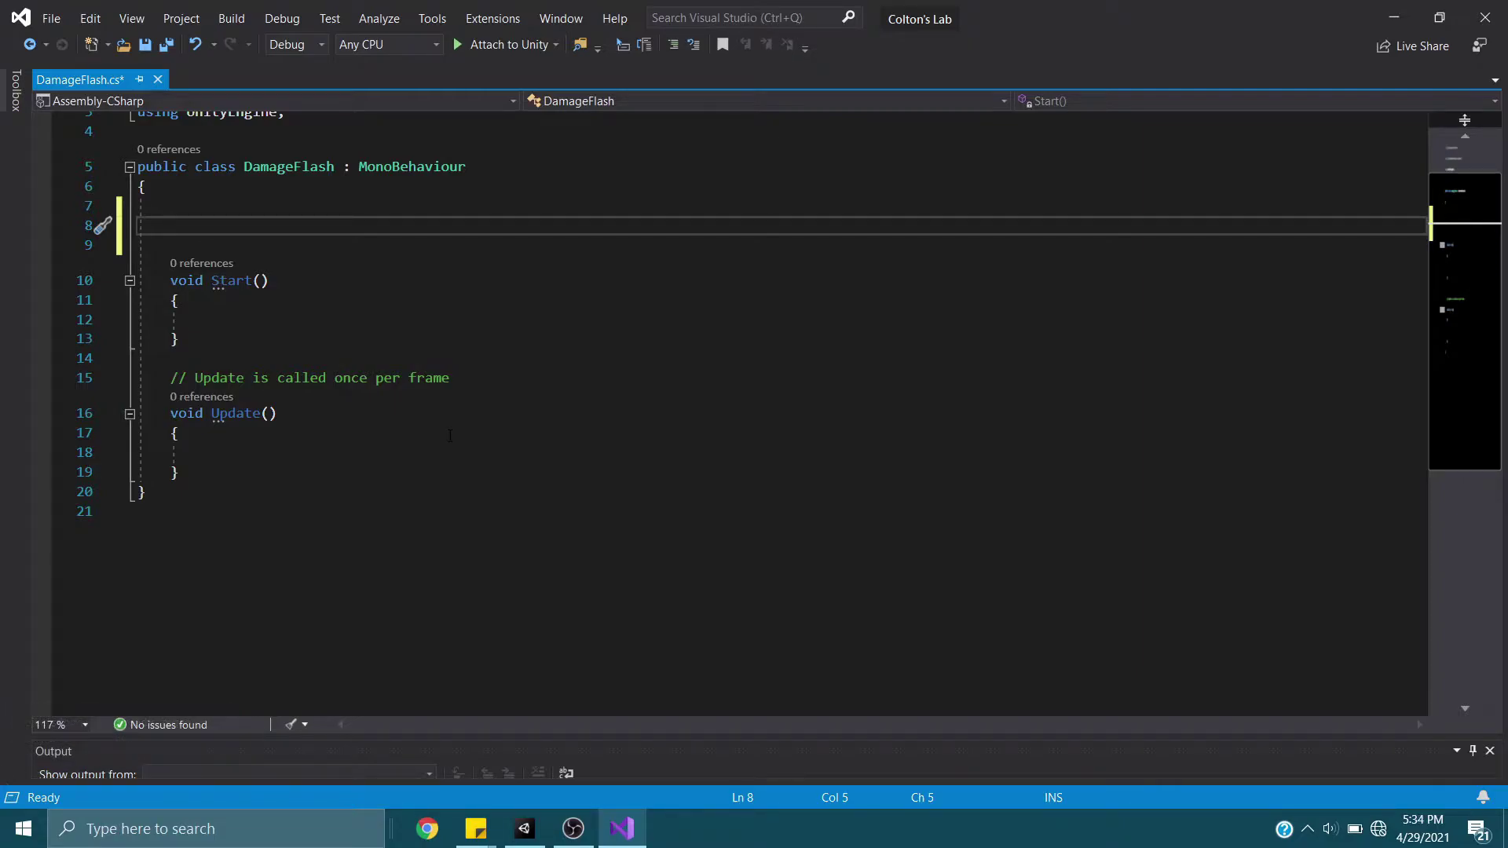
Declare fields MeshRenderer meshRenderer, Color origColor and float flashTime = .15f
type("meshre meshren")
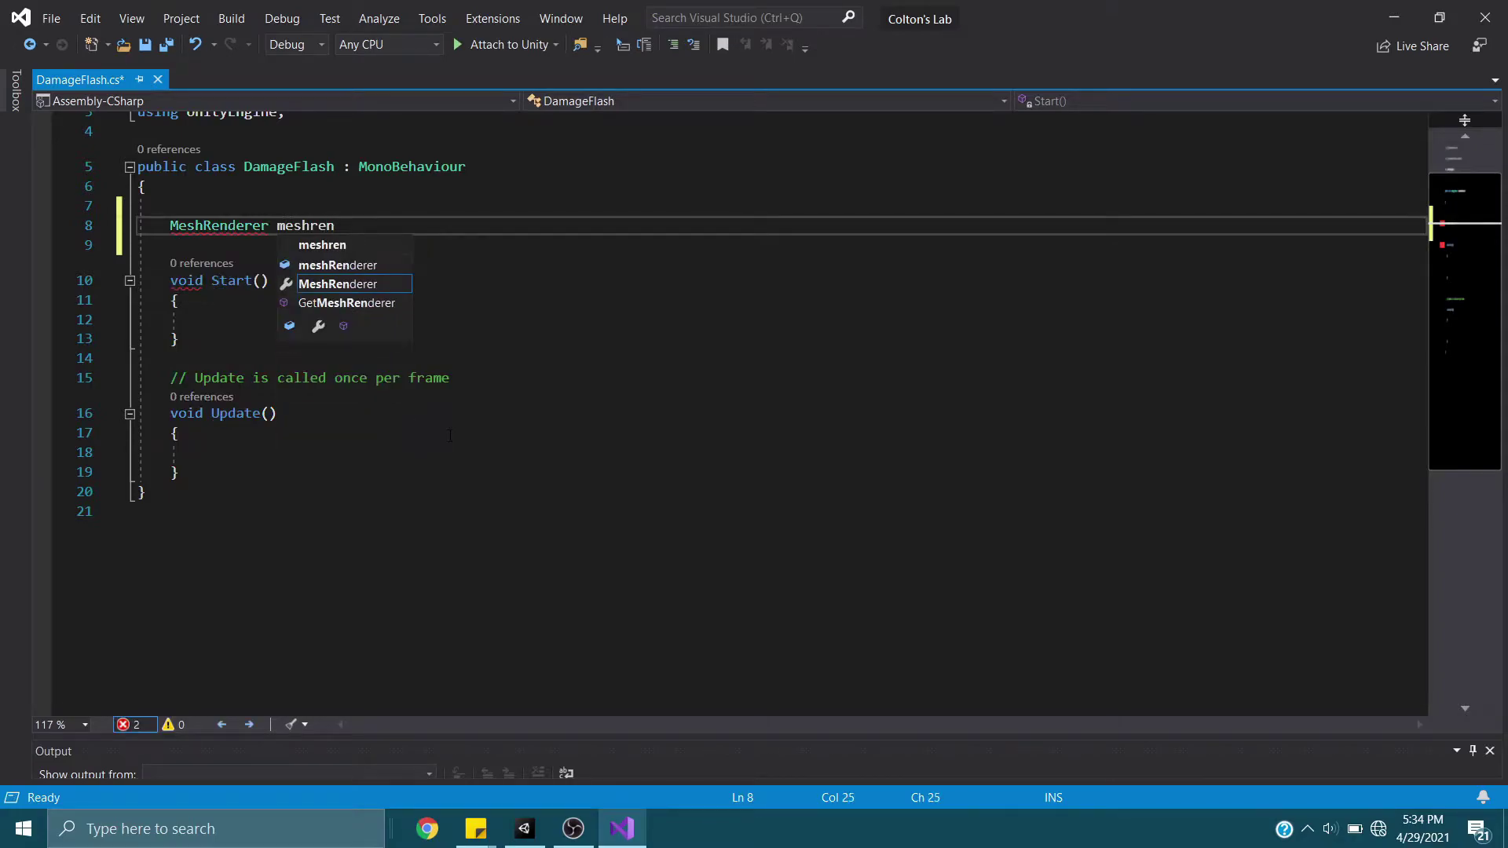
type("d")
key("Tab")
type(";")
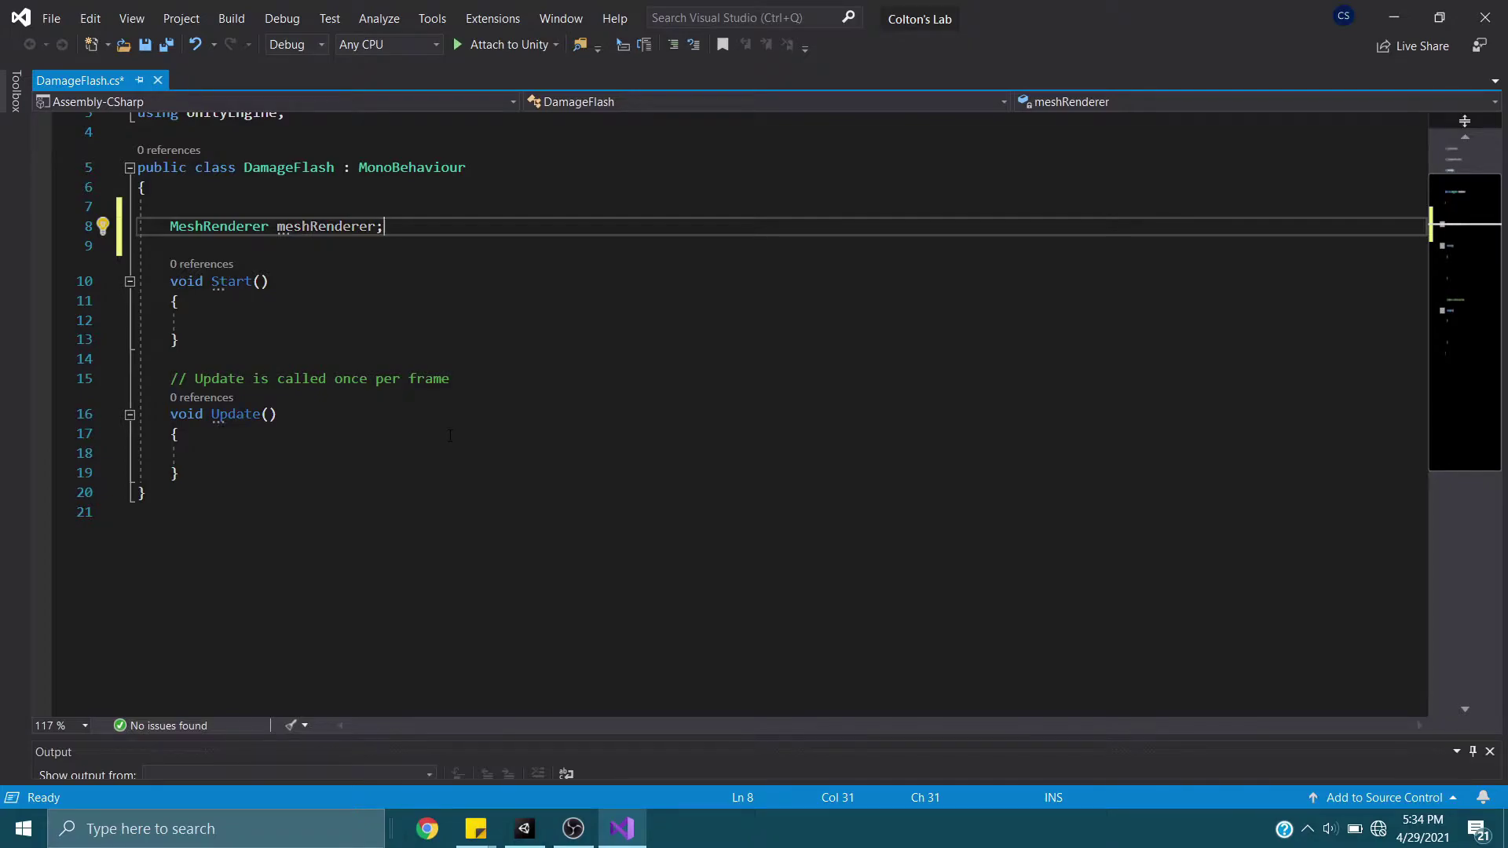
key("Return")
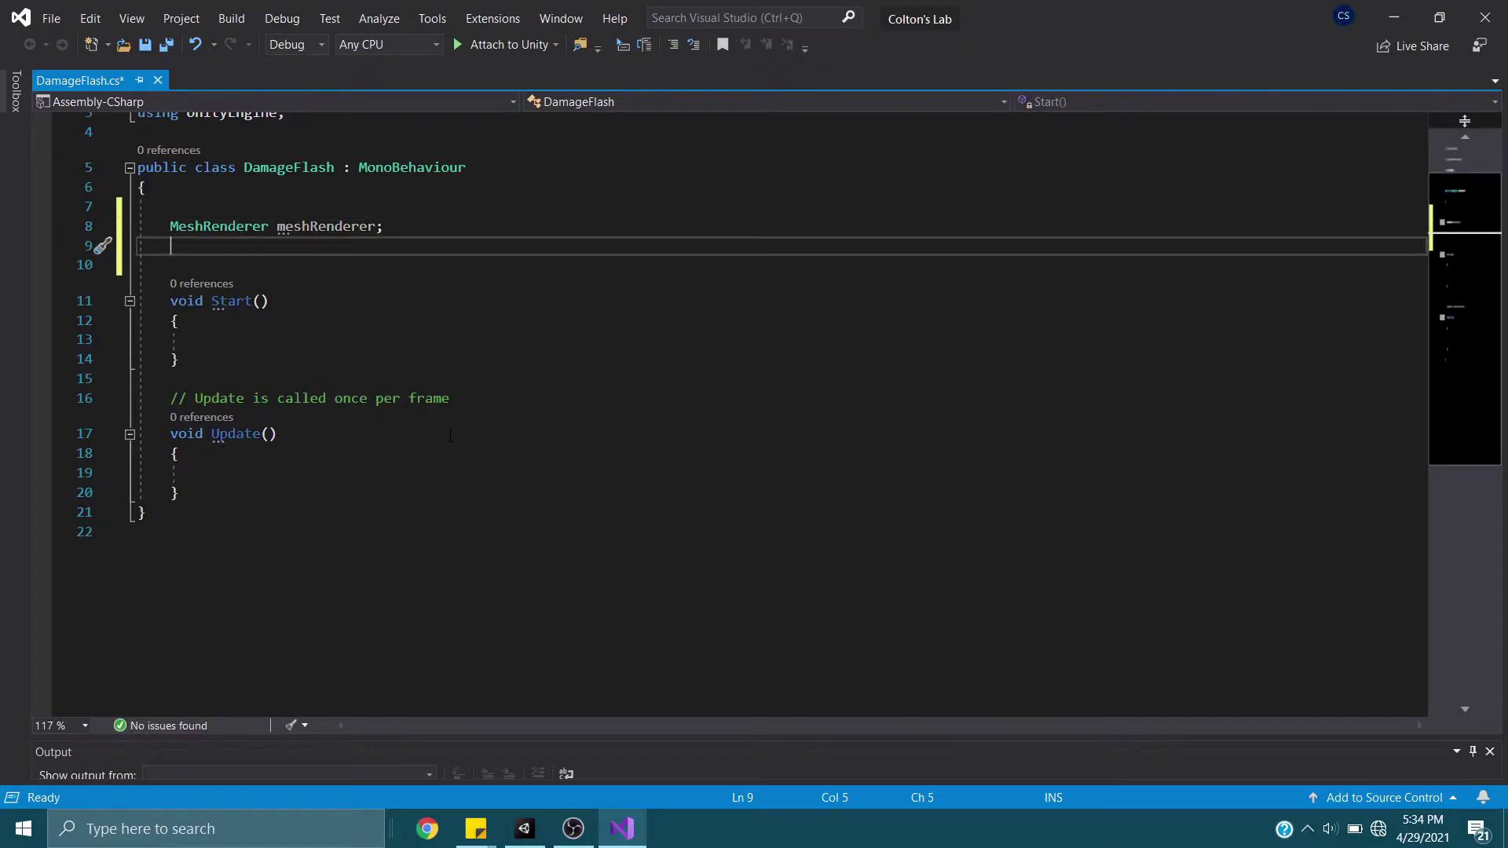
type("color ")
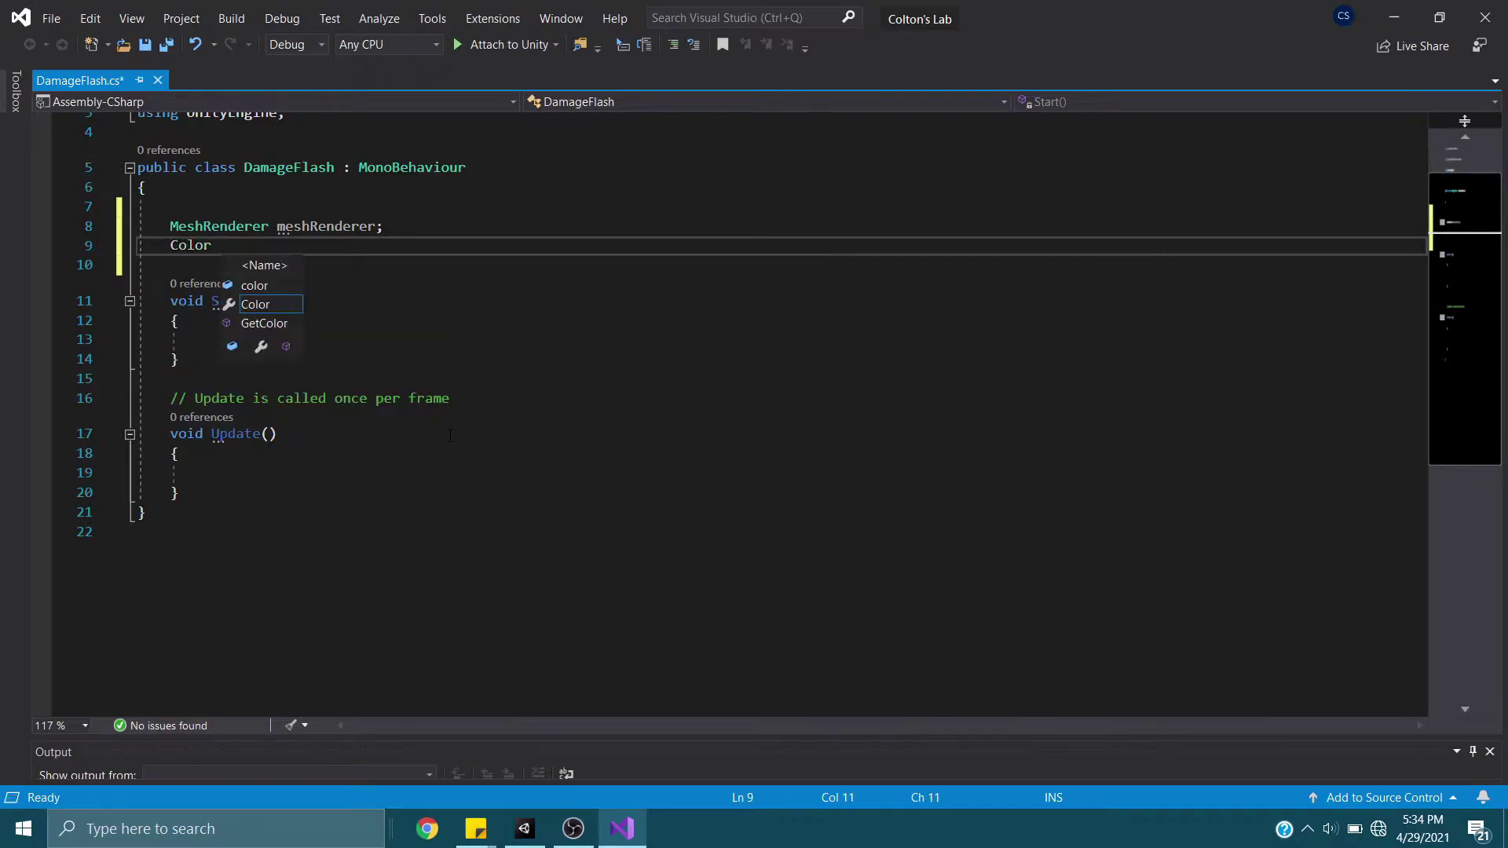
type("origC")
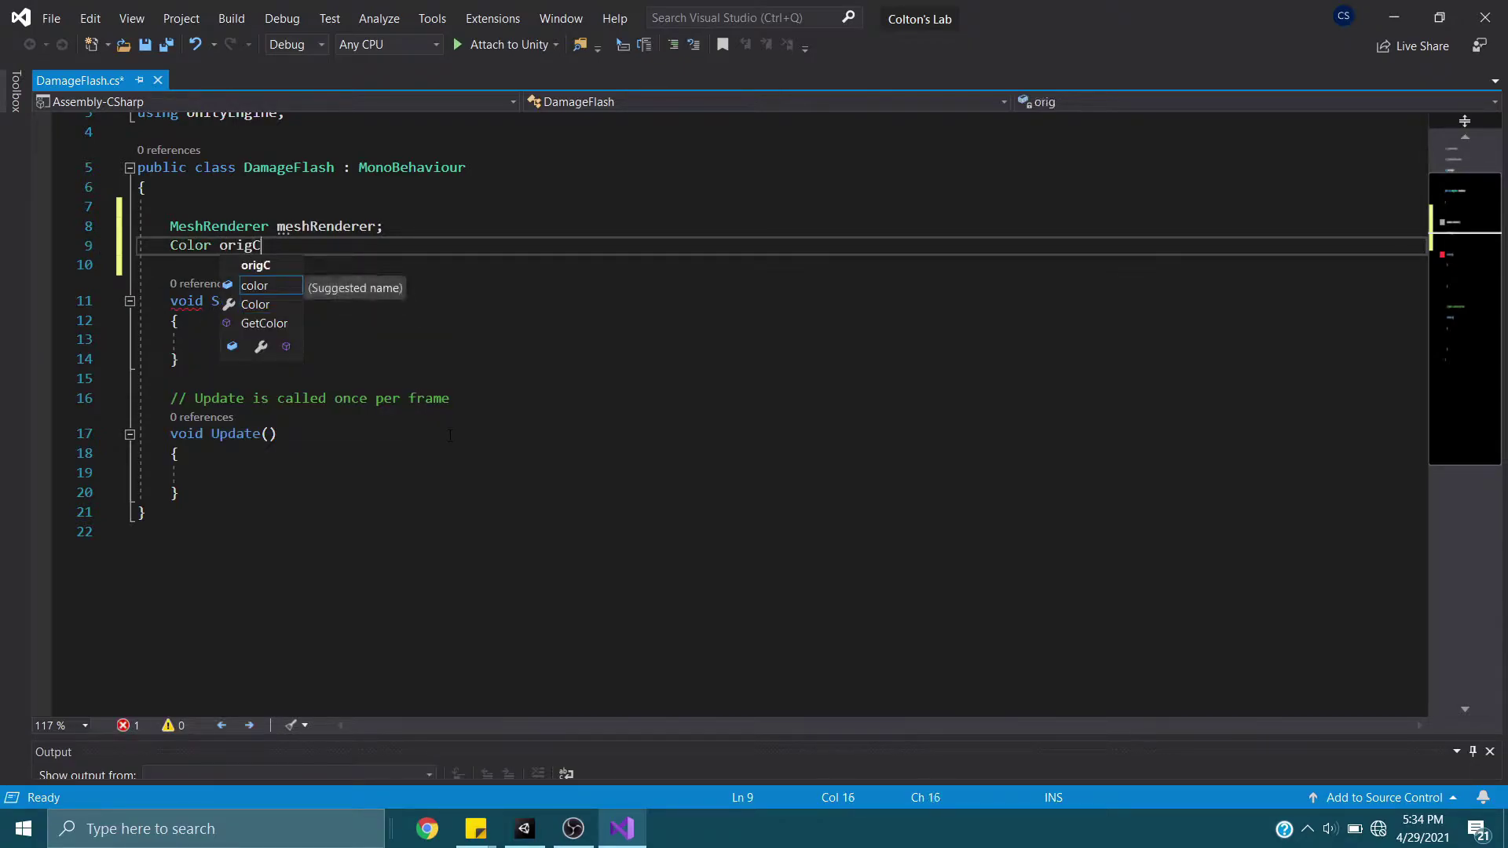
type("olor;")
key("Return")
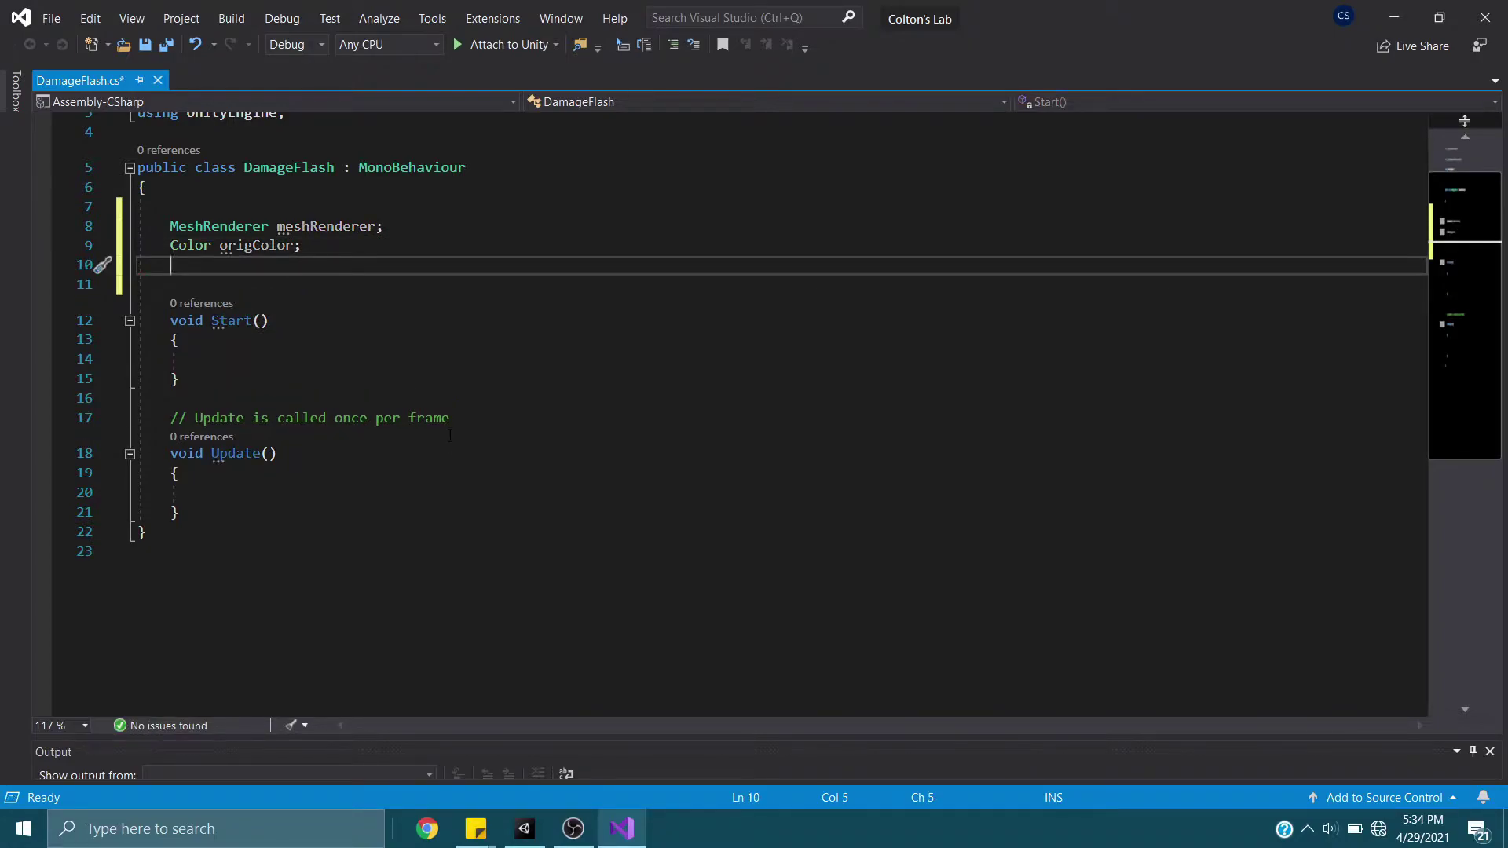
type("float ")
type("flashTime ;")
key("Left")
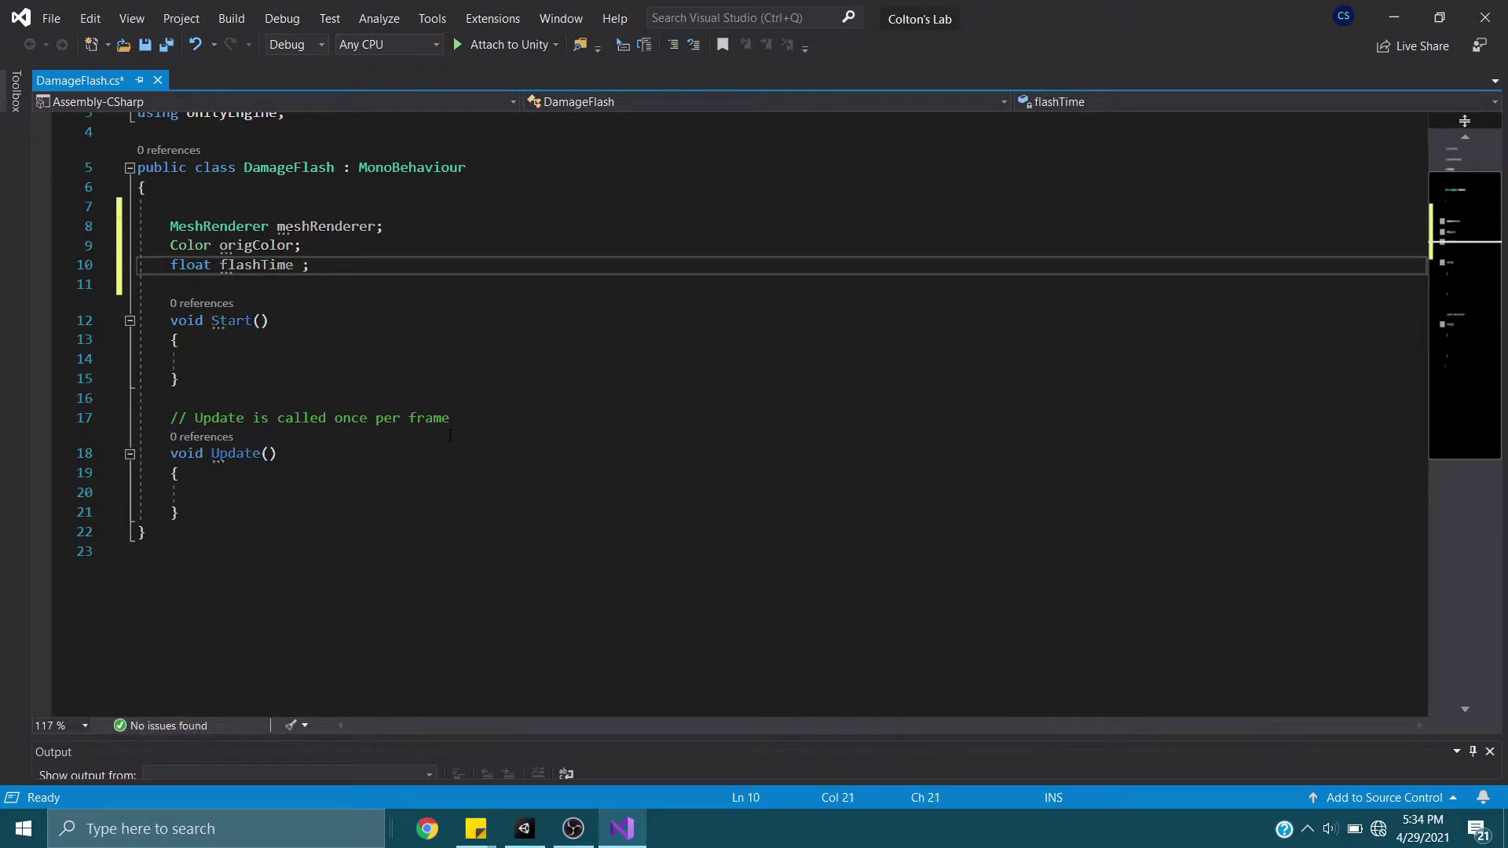
type("=")
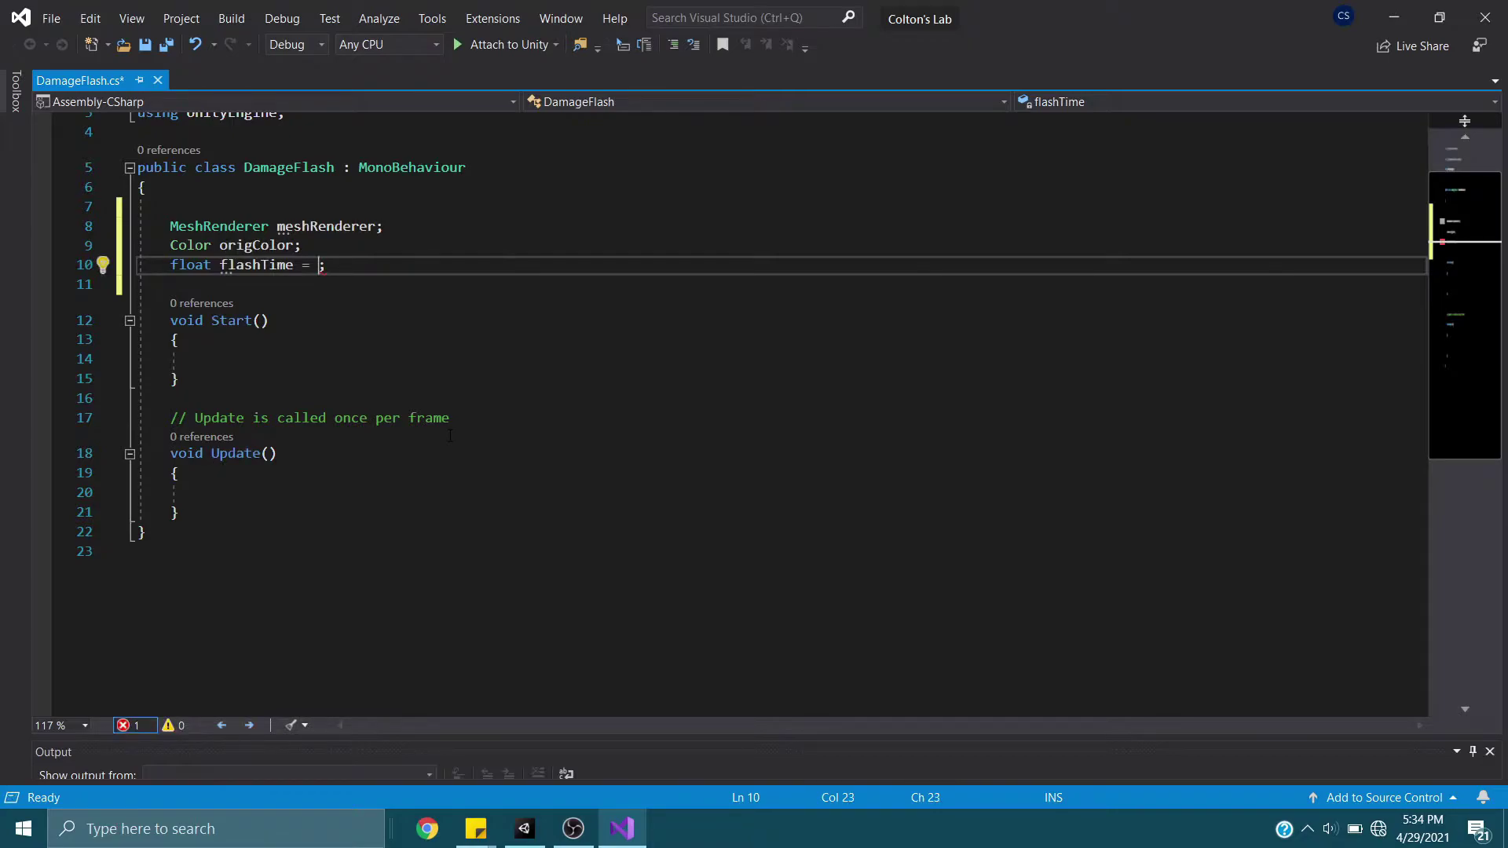
type(" .15f")
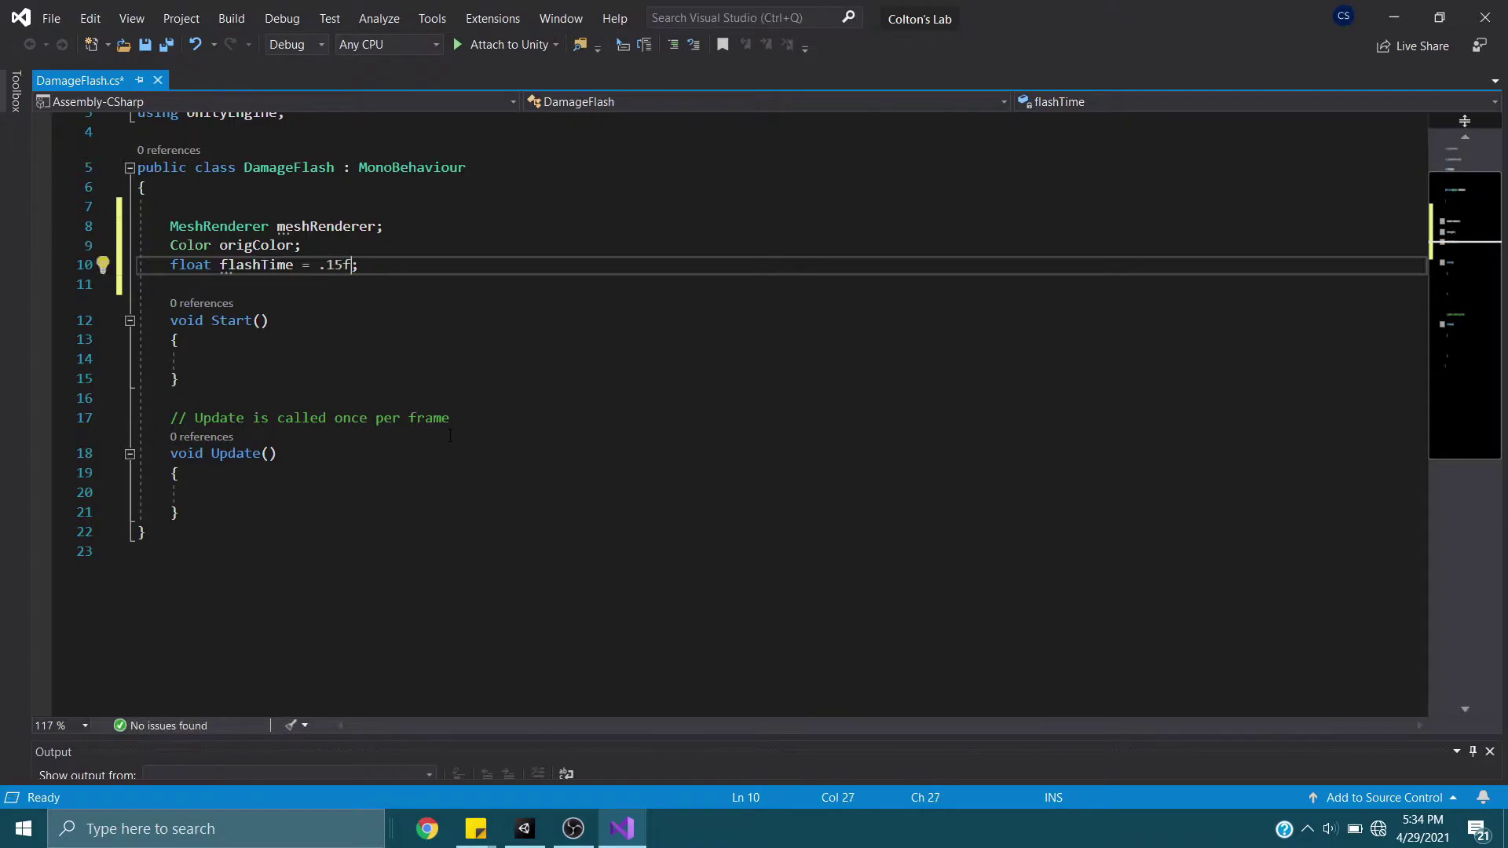
key("Down")
key("Down")
key("Down")
key("Down")
key("Down")
key("Down")
key("Down")
key("Down")
key("Down")
key("Down")
key("Down")
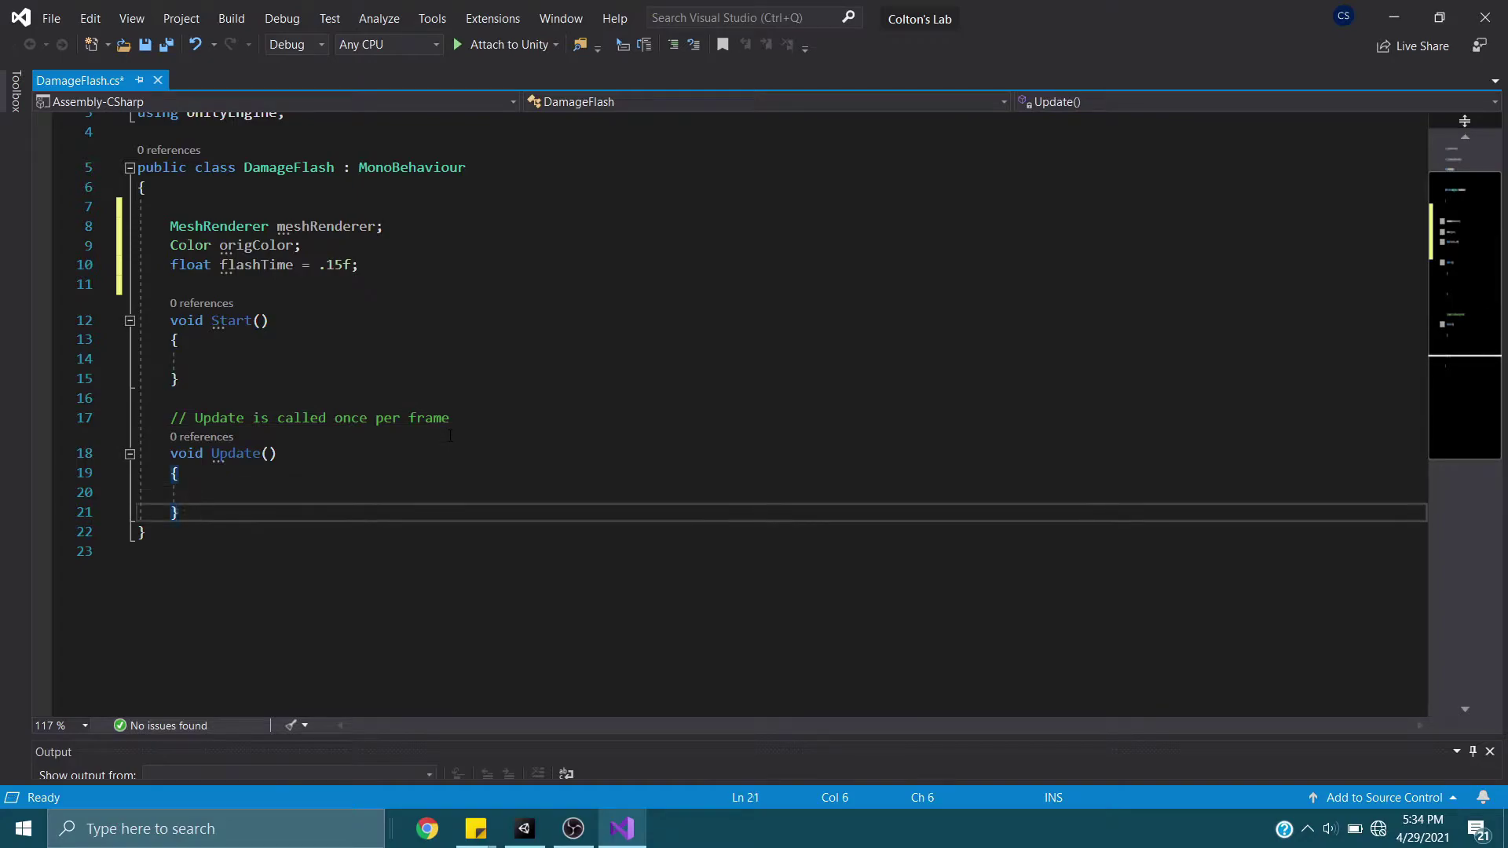
Add an empty void DamageFlash() method below Update
key("Return")
key("Return")
type("void ")
type("D")
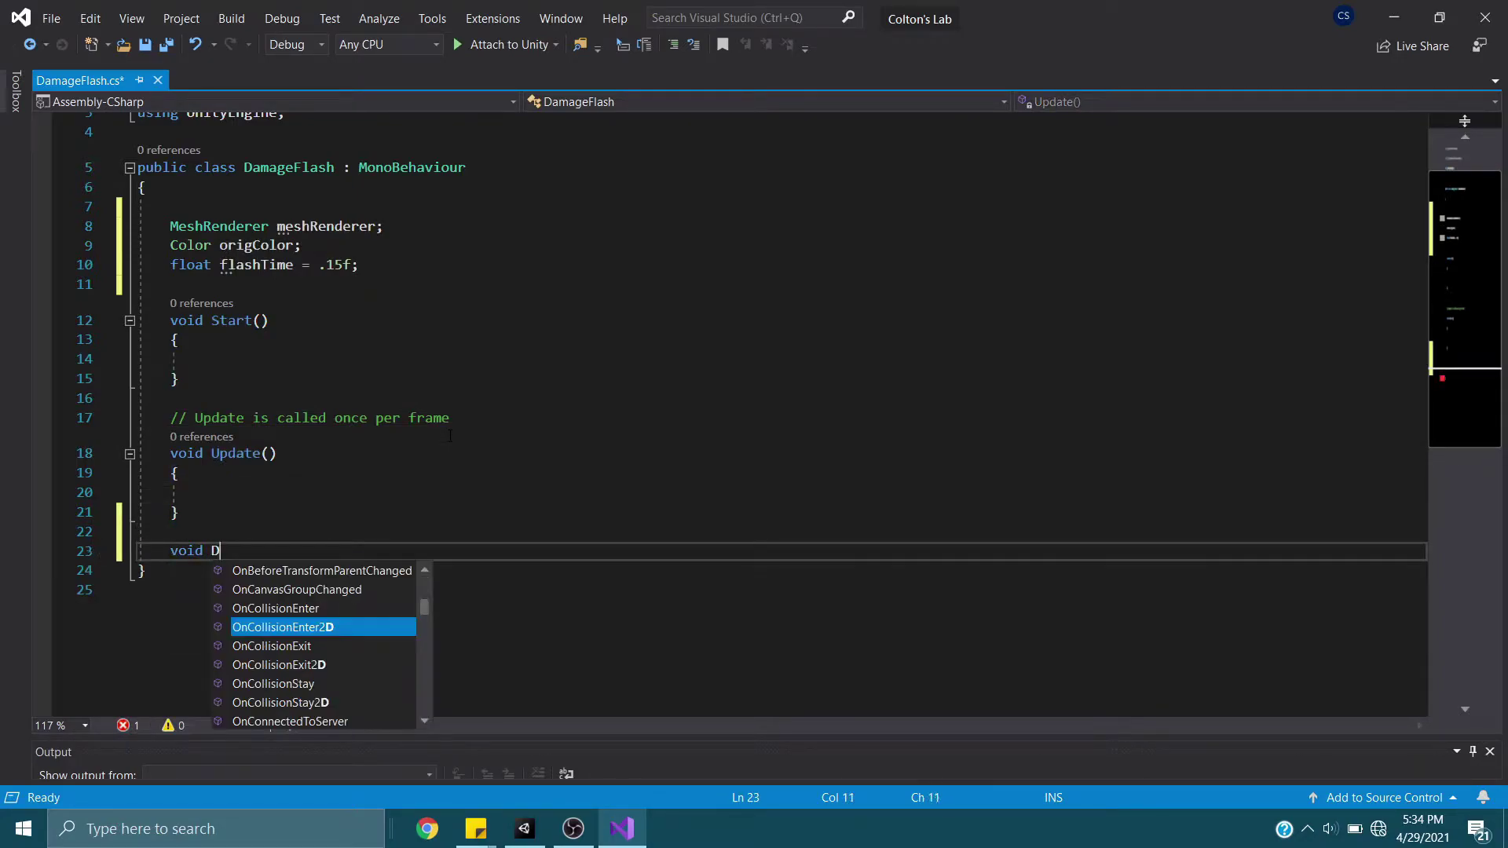
type("amageFlash() {")
key("Return")
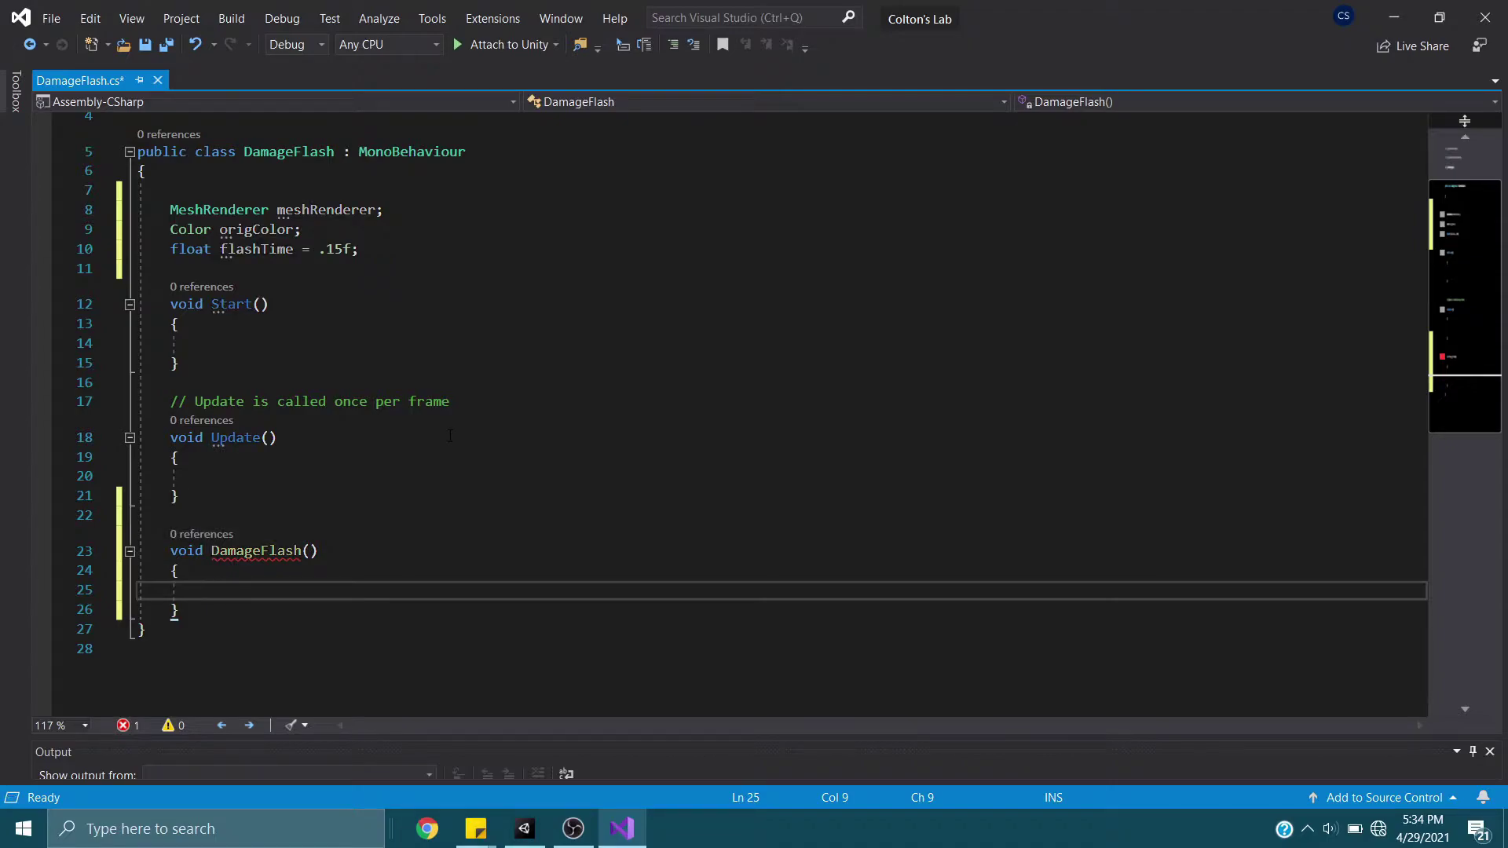
left_click(266, 552)
left_click(271, 611)
left_click(273, 589)
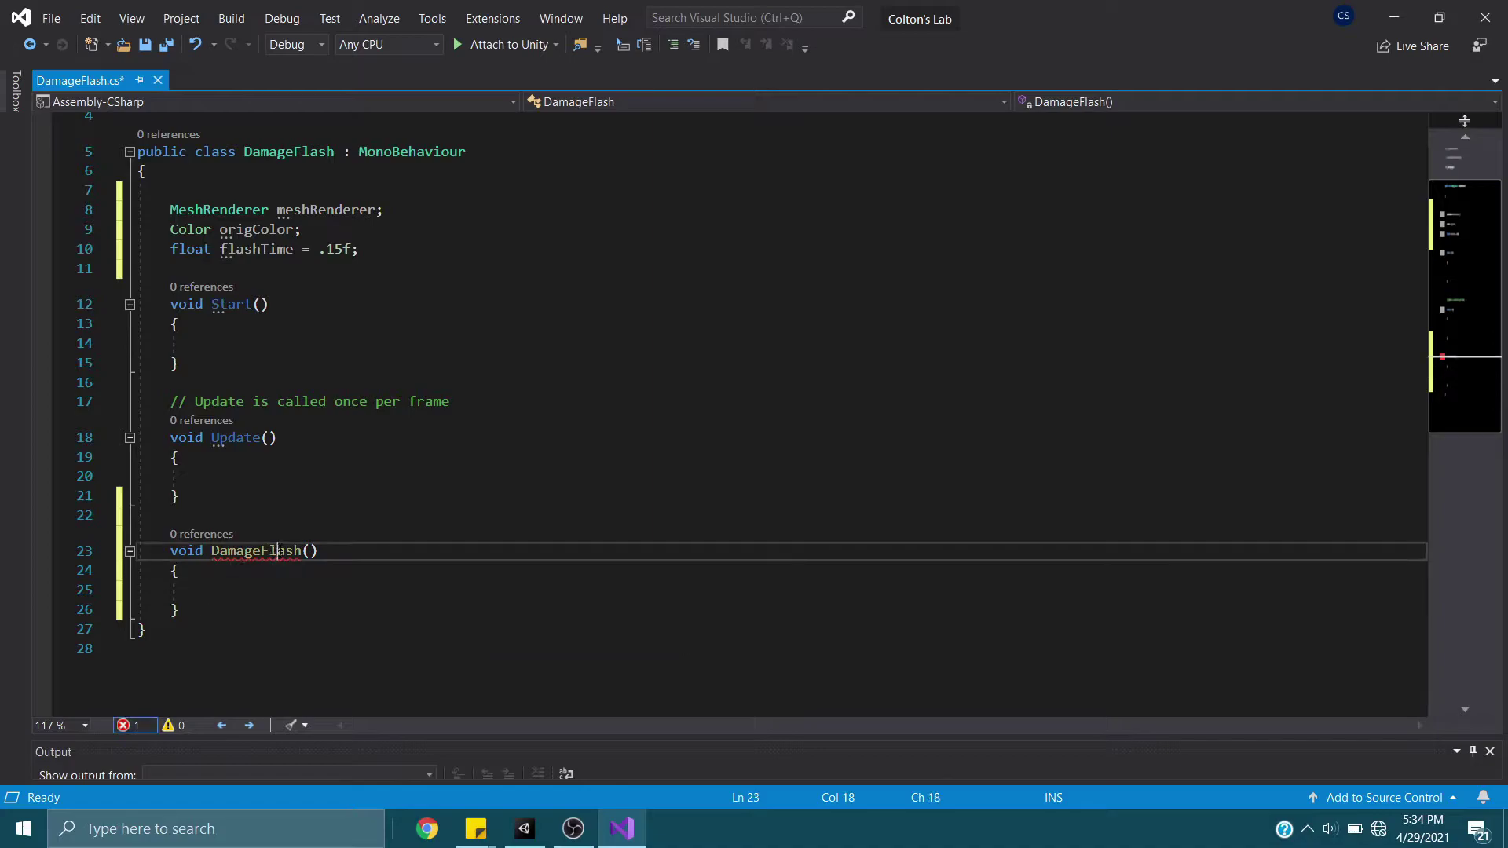
Rename the new method from DamageFlash to FlashStart to avoid clashing with the class name
left_click(124, 724)
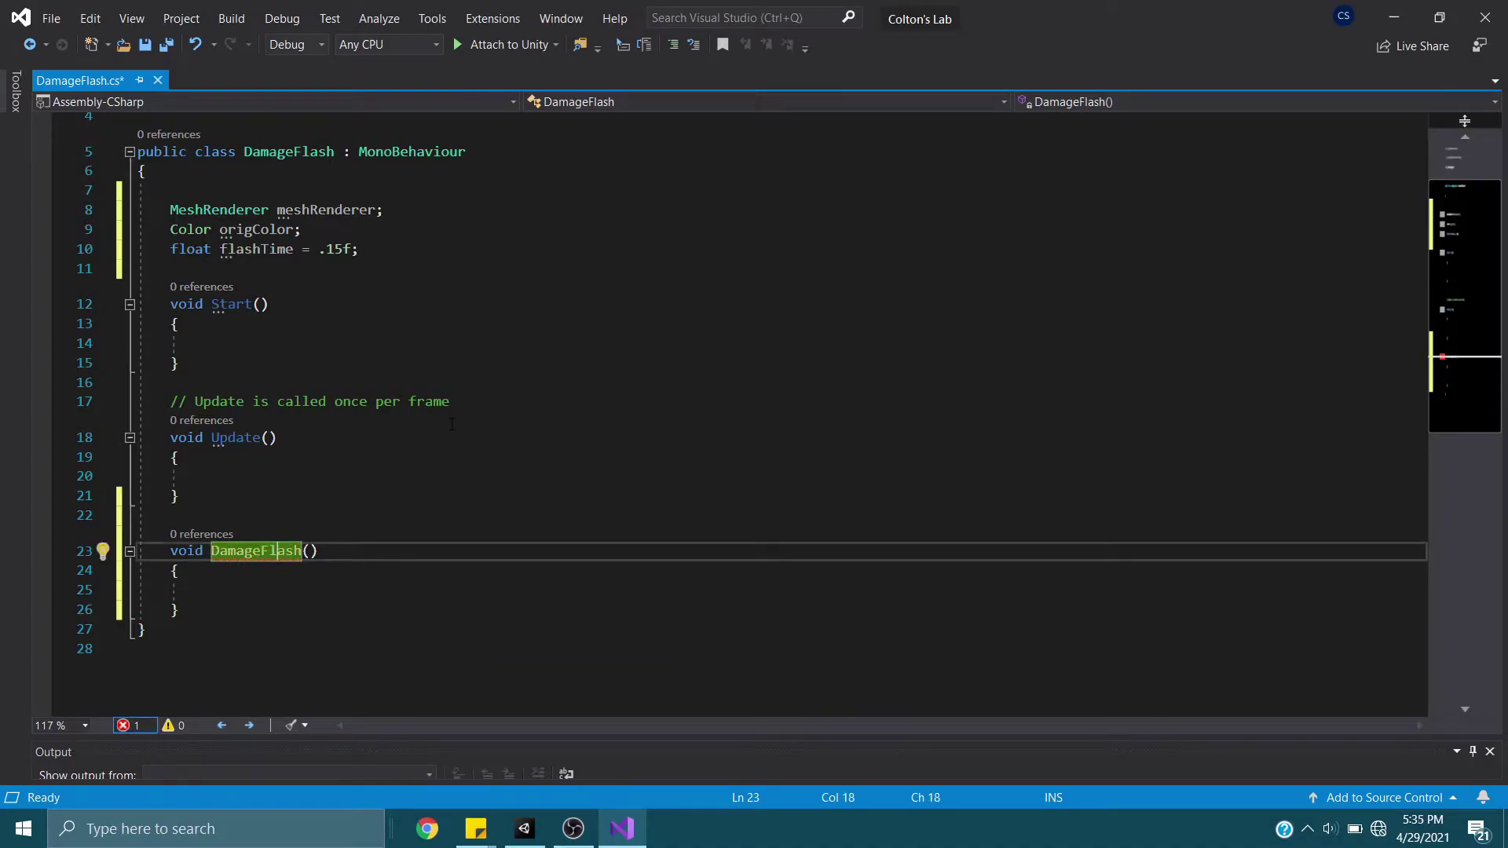
left_click(327, 151)
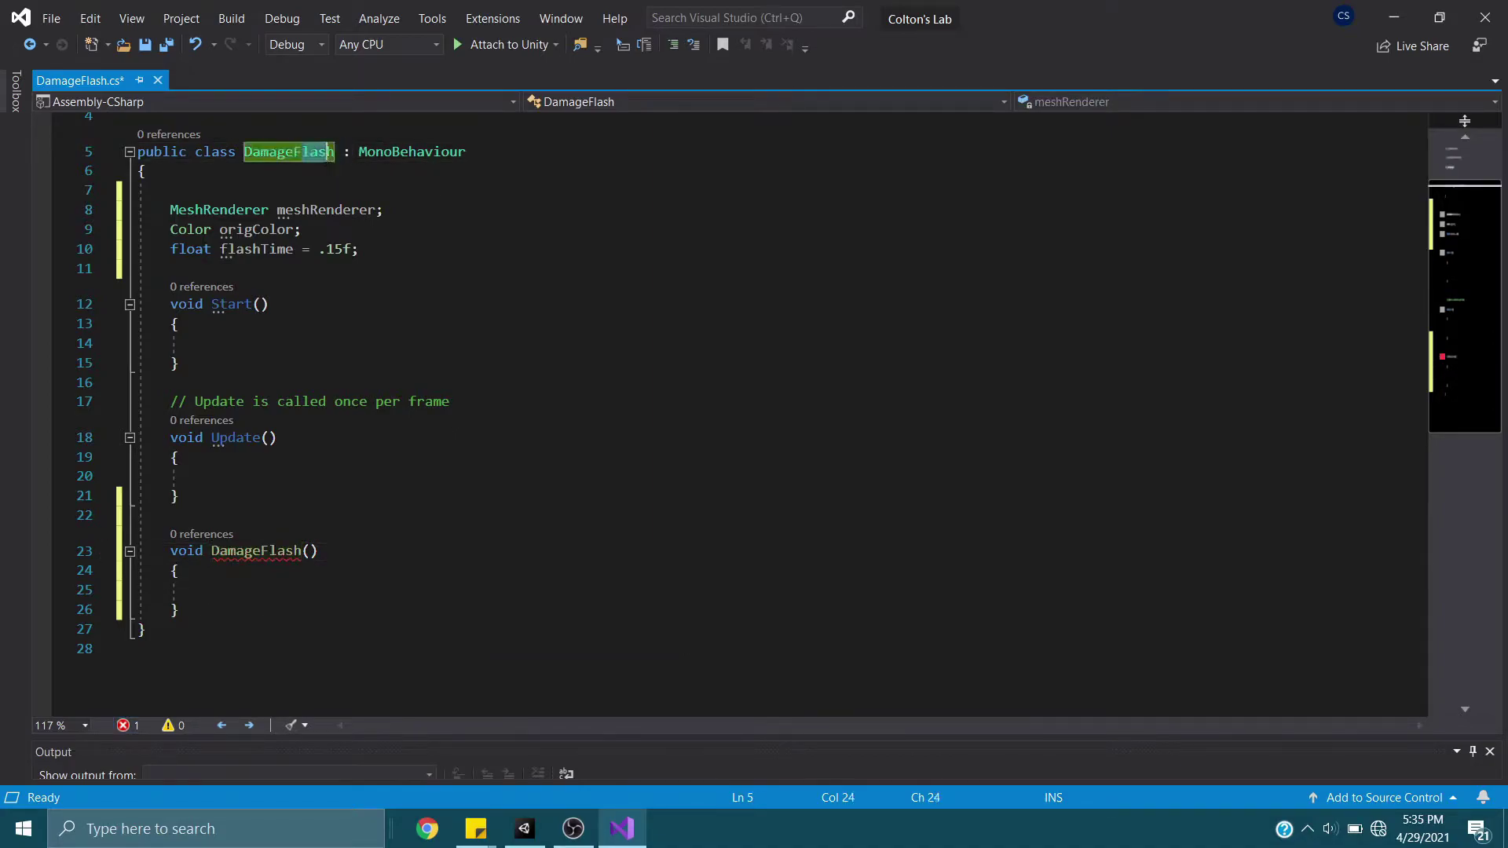
left_click(261, 551)
left_click_drag(262, 550, 302, 550)
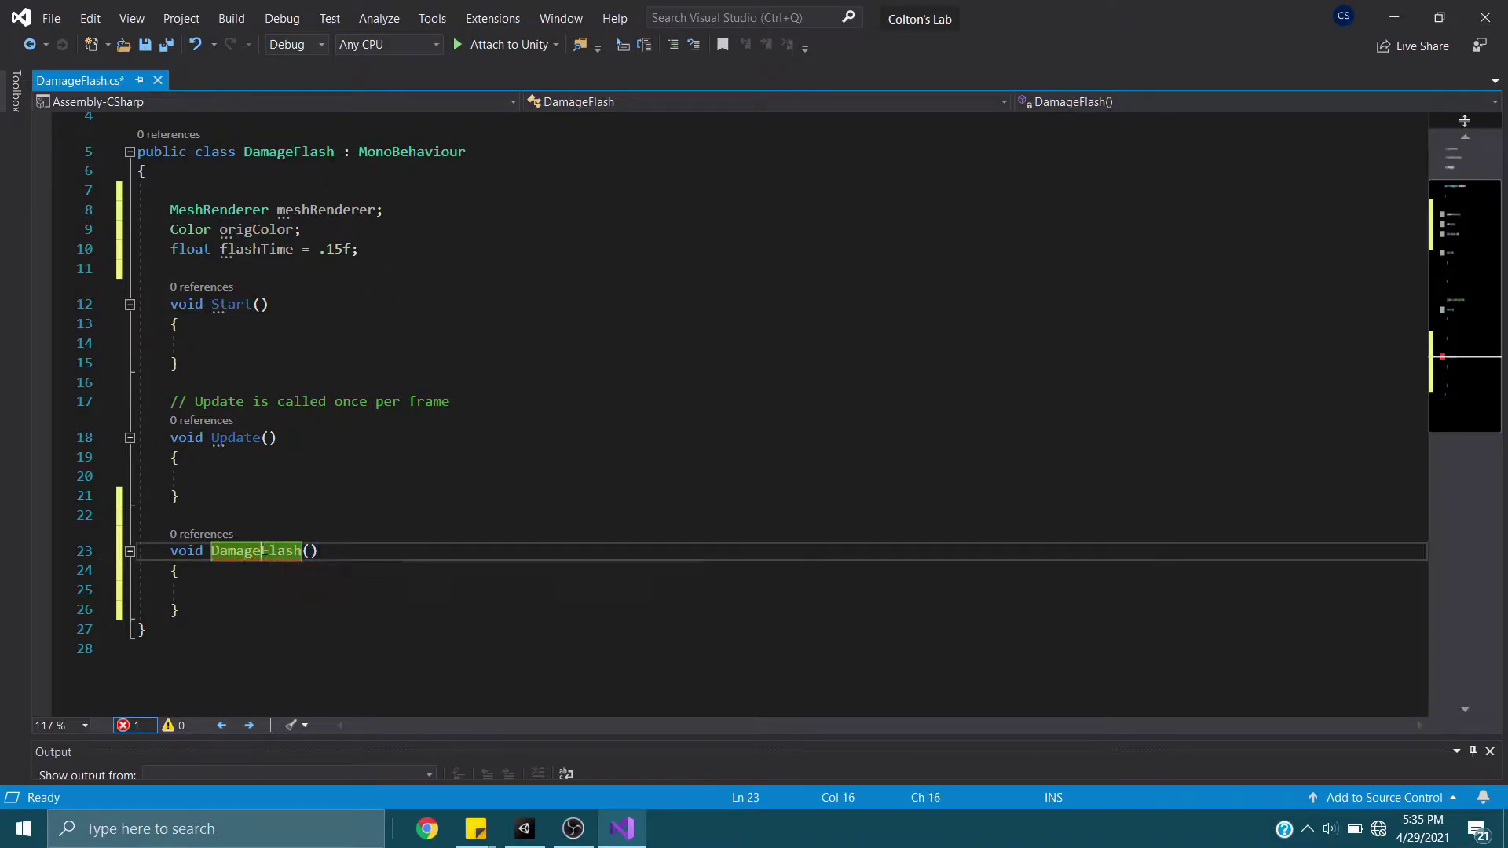
mouse_move(301, 551)
left_mouse_down()
mouse_move(212, 550)
mouse_move(262, 550)
left_mouse_up()
key("BackSpace")
key("ctrl+Right")
type("Start")
key("Down")
key("Down")
key("Down")
Add an empty void FlashStop() method below FlashStart
key("Return")
key("Return")
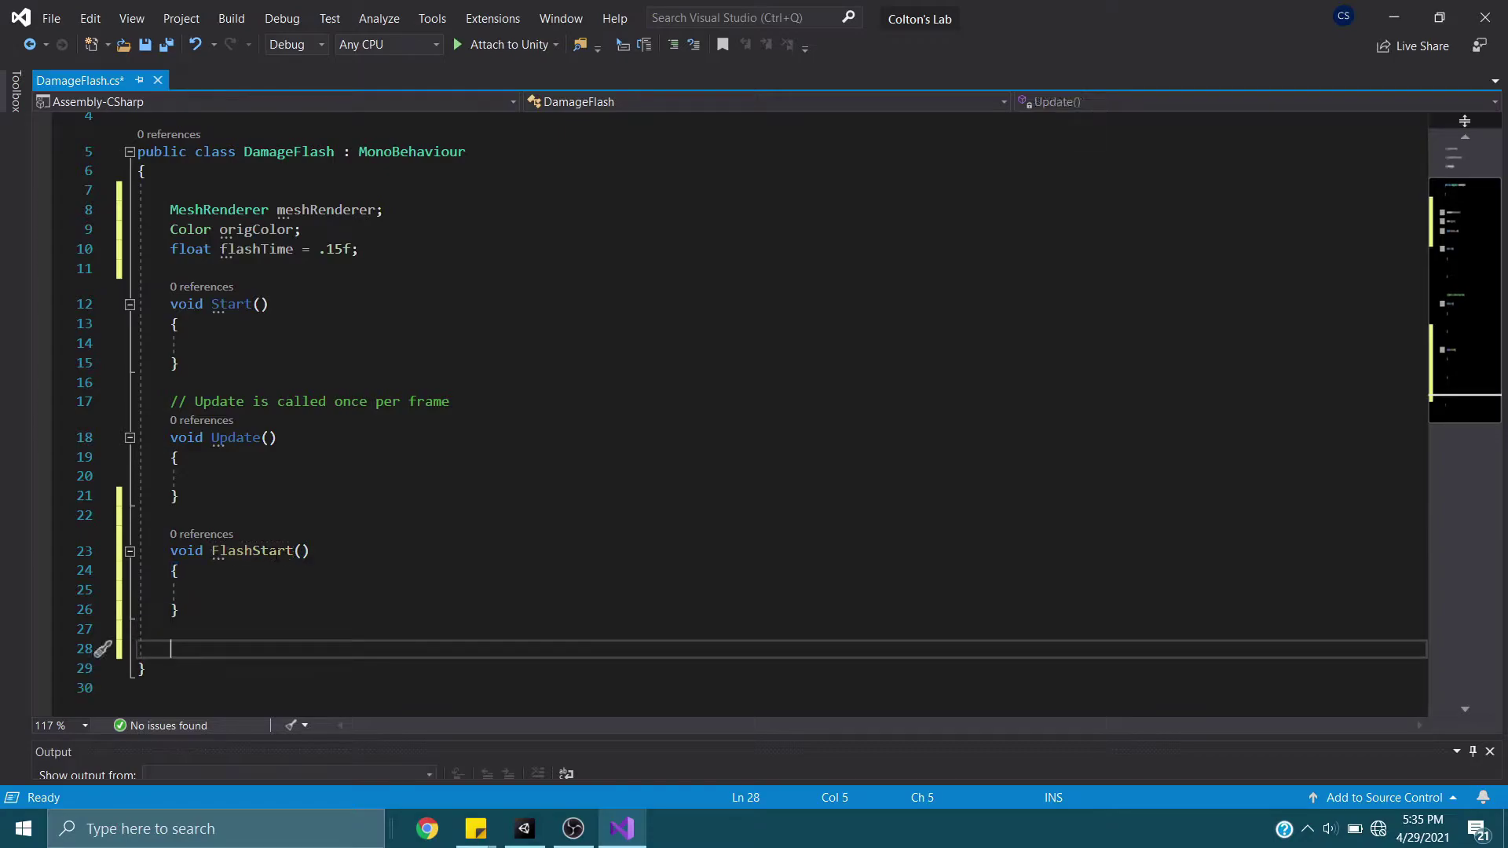
type("void ")
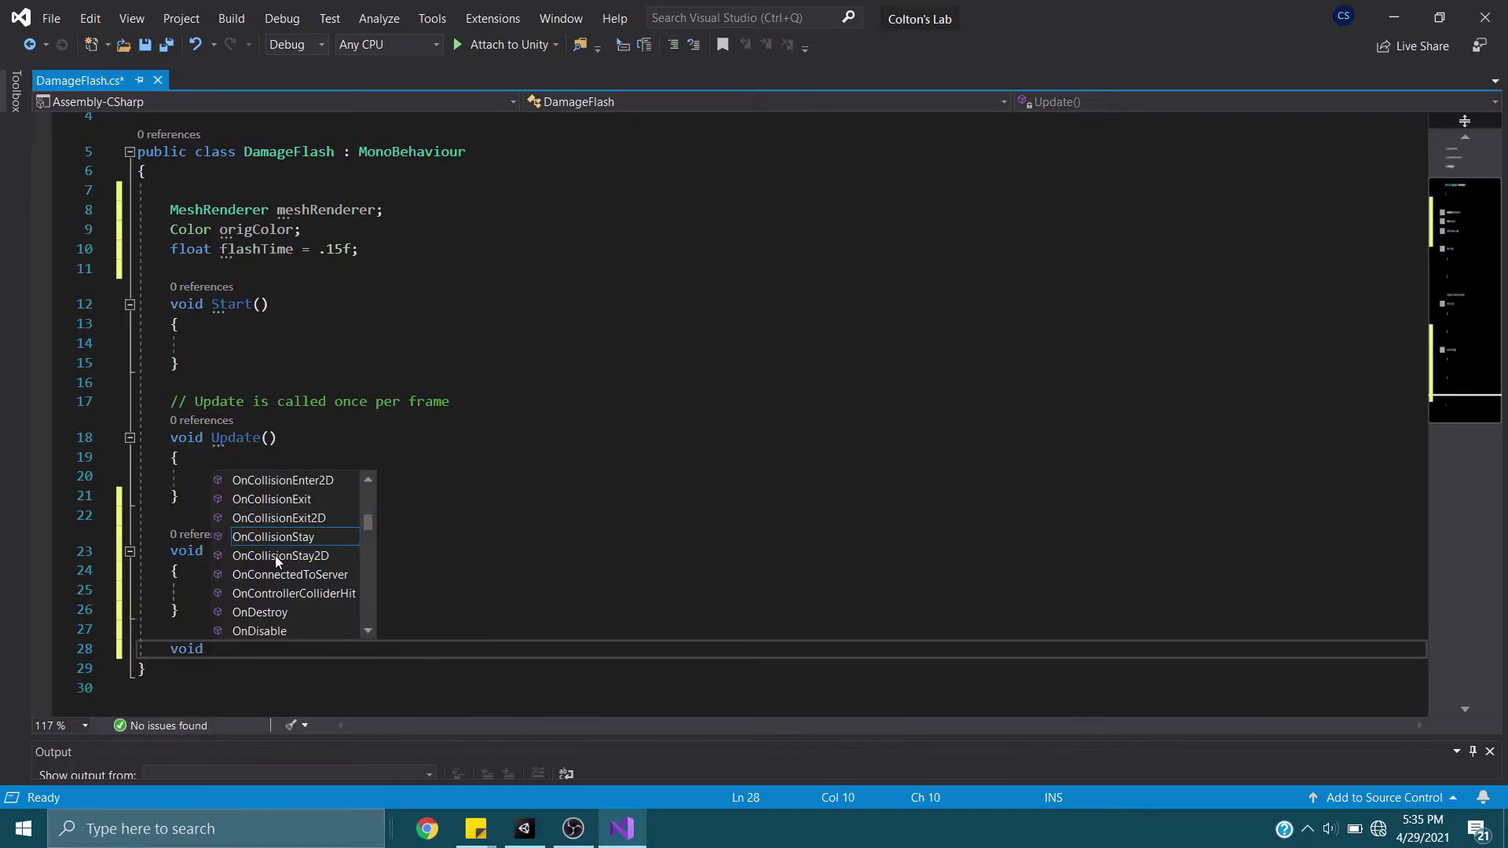
type("FlashStop() {")
key("Return")
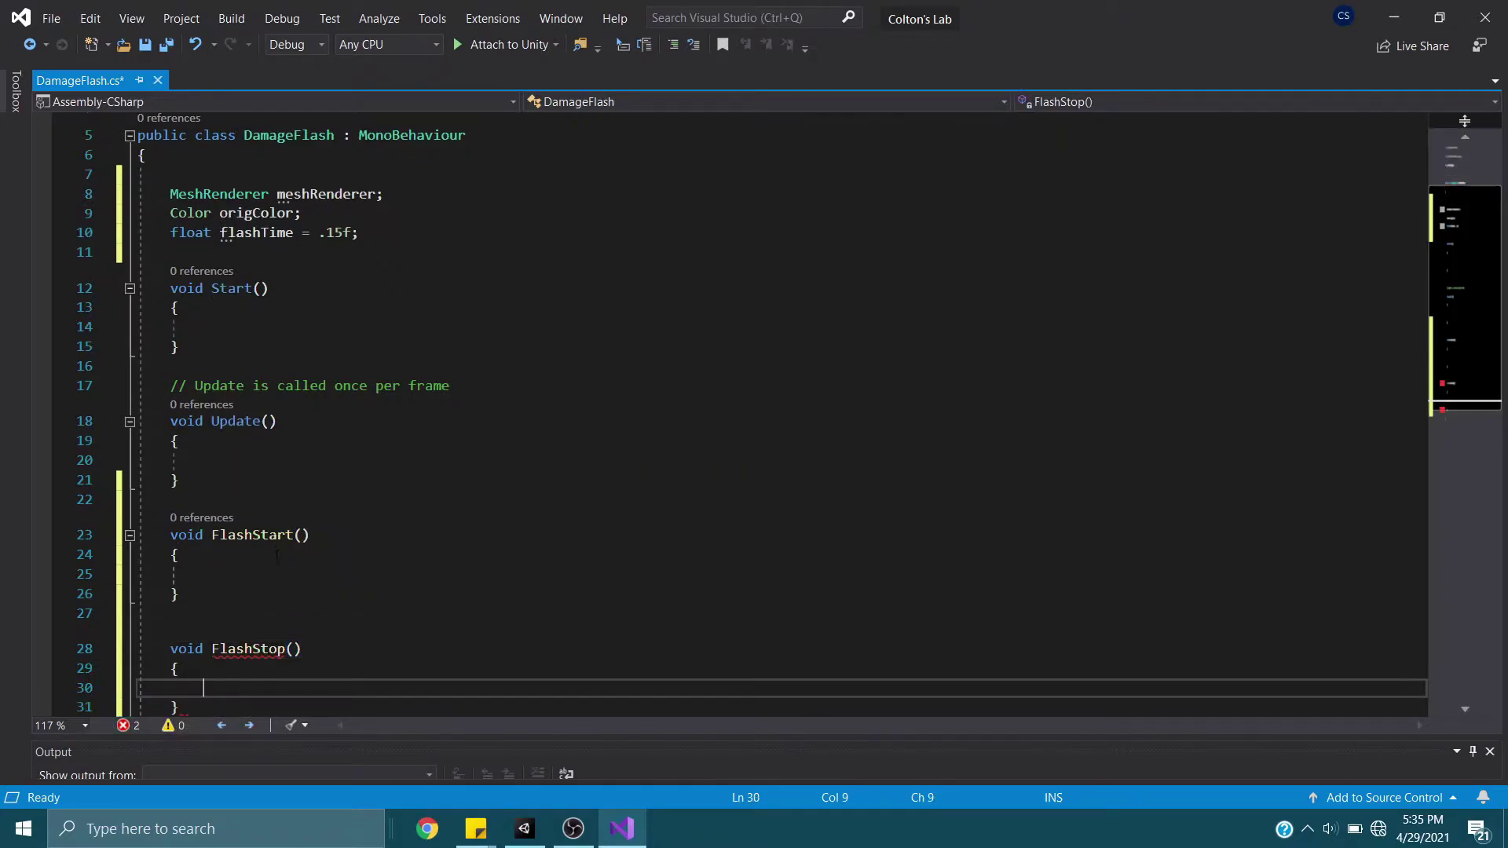
key("Up")
key("Up")
key("Up")
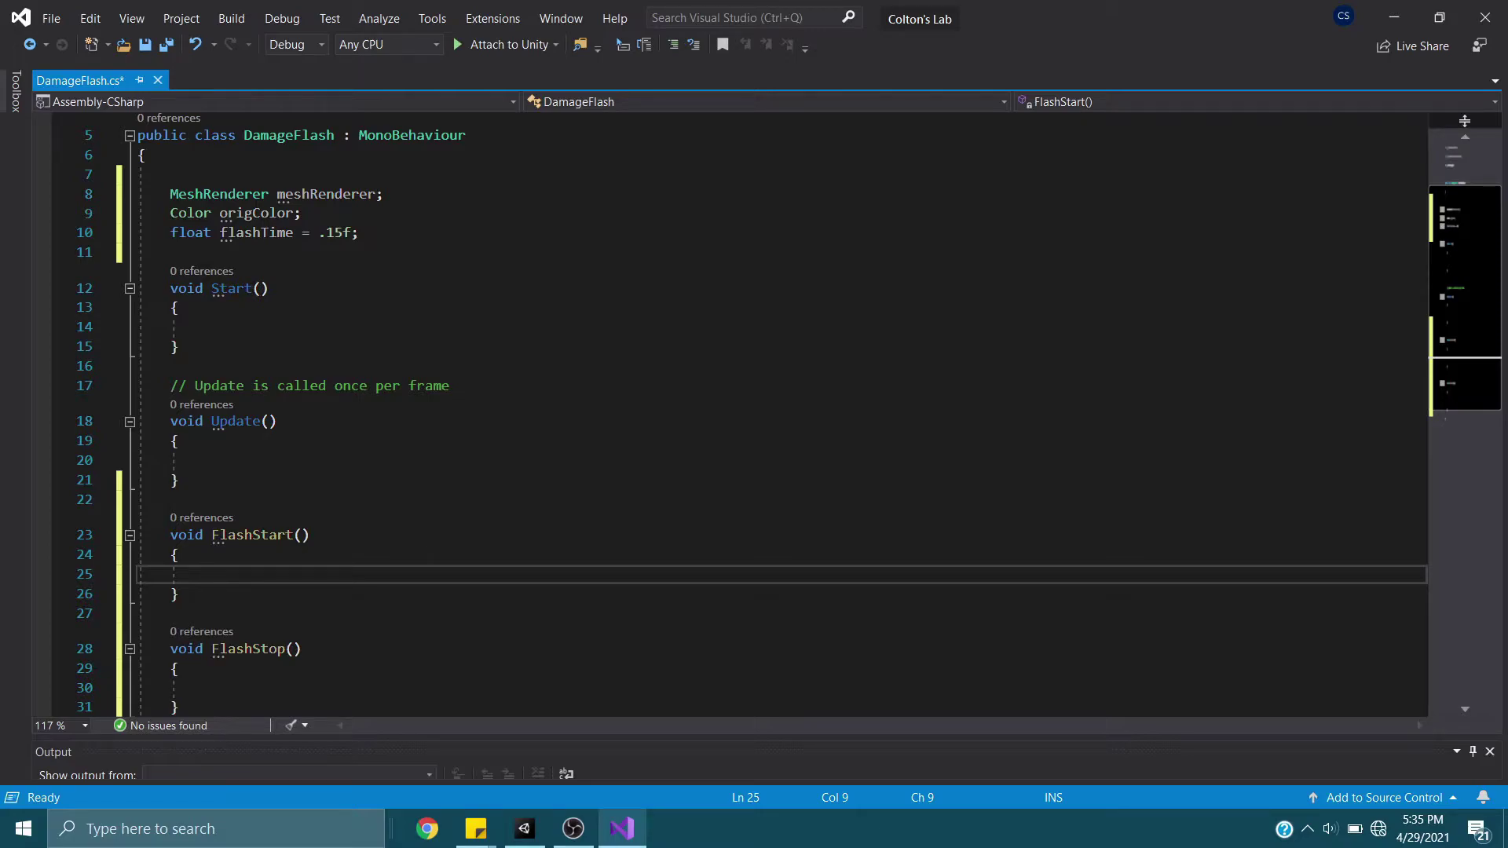
In Update, call FlashStart() when KeyCode.Space is pressed, and save
key("Up")
key("Up")
key("Up")
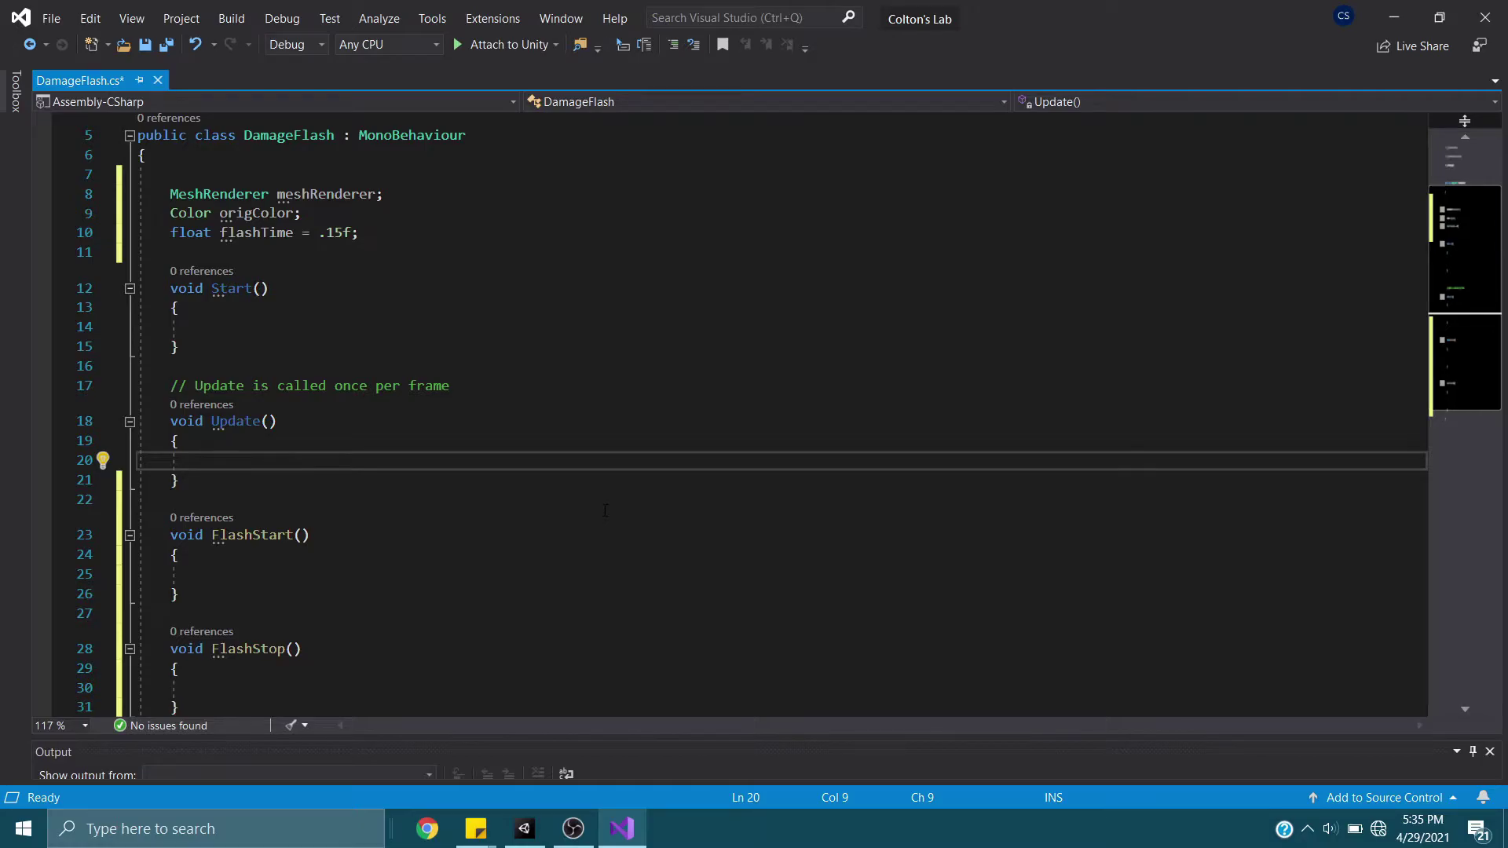
type("if(Input.get")
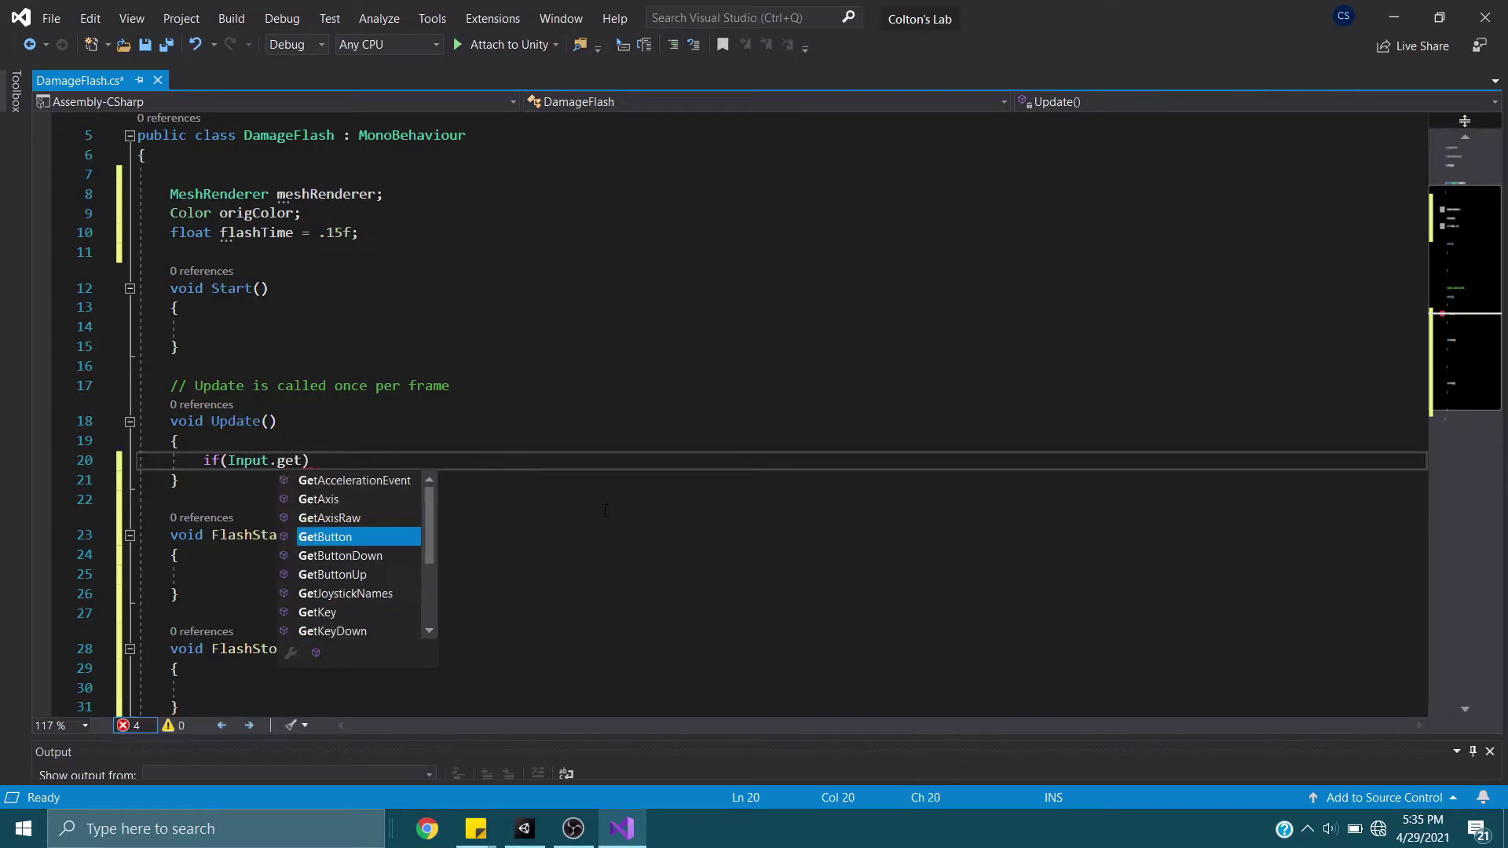
type("key")
key("Down")
type("(")
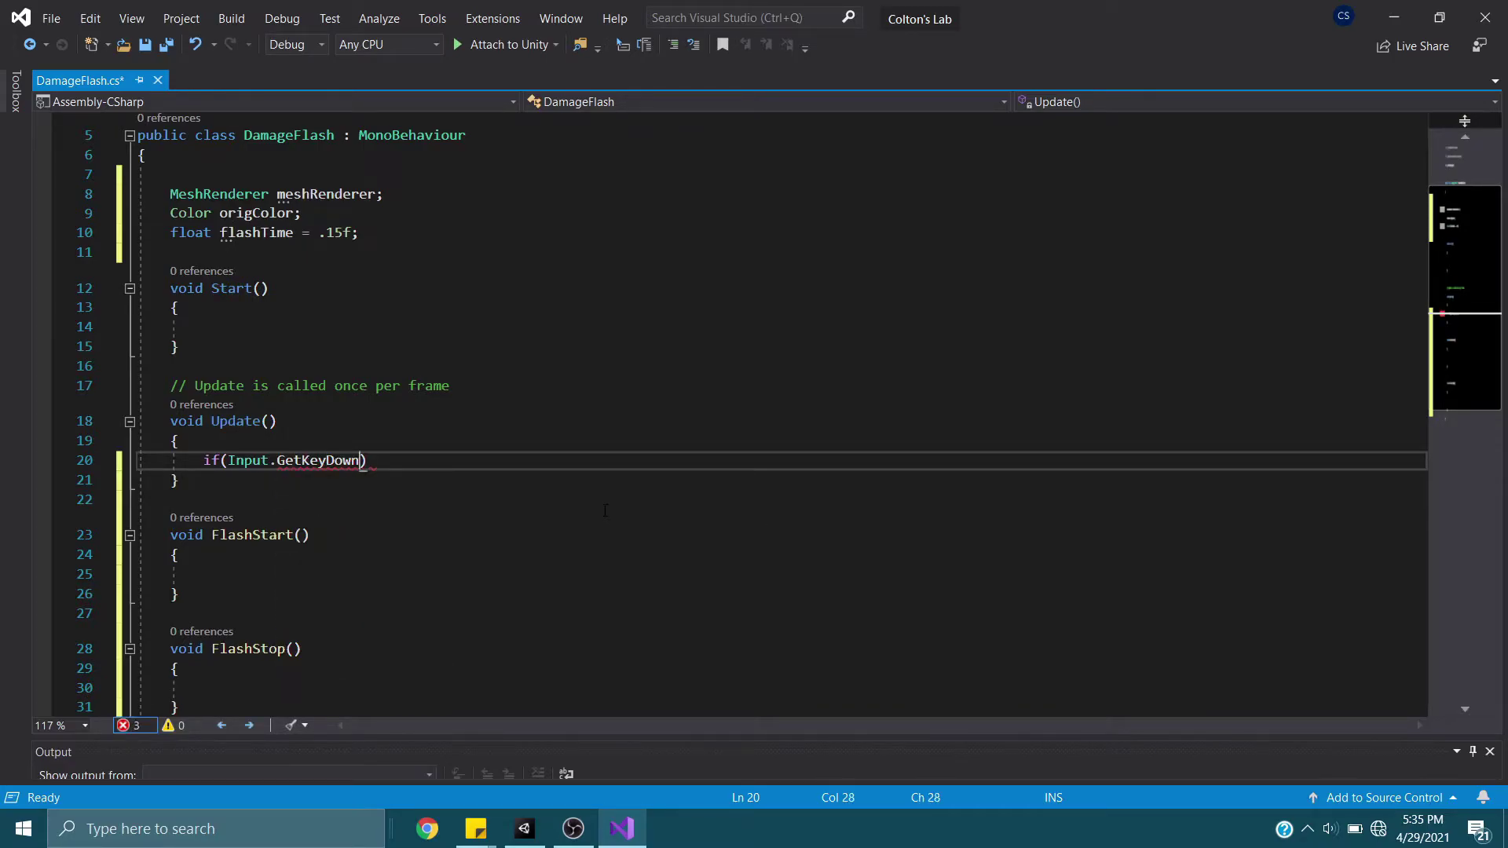
type("KeyCod")
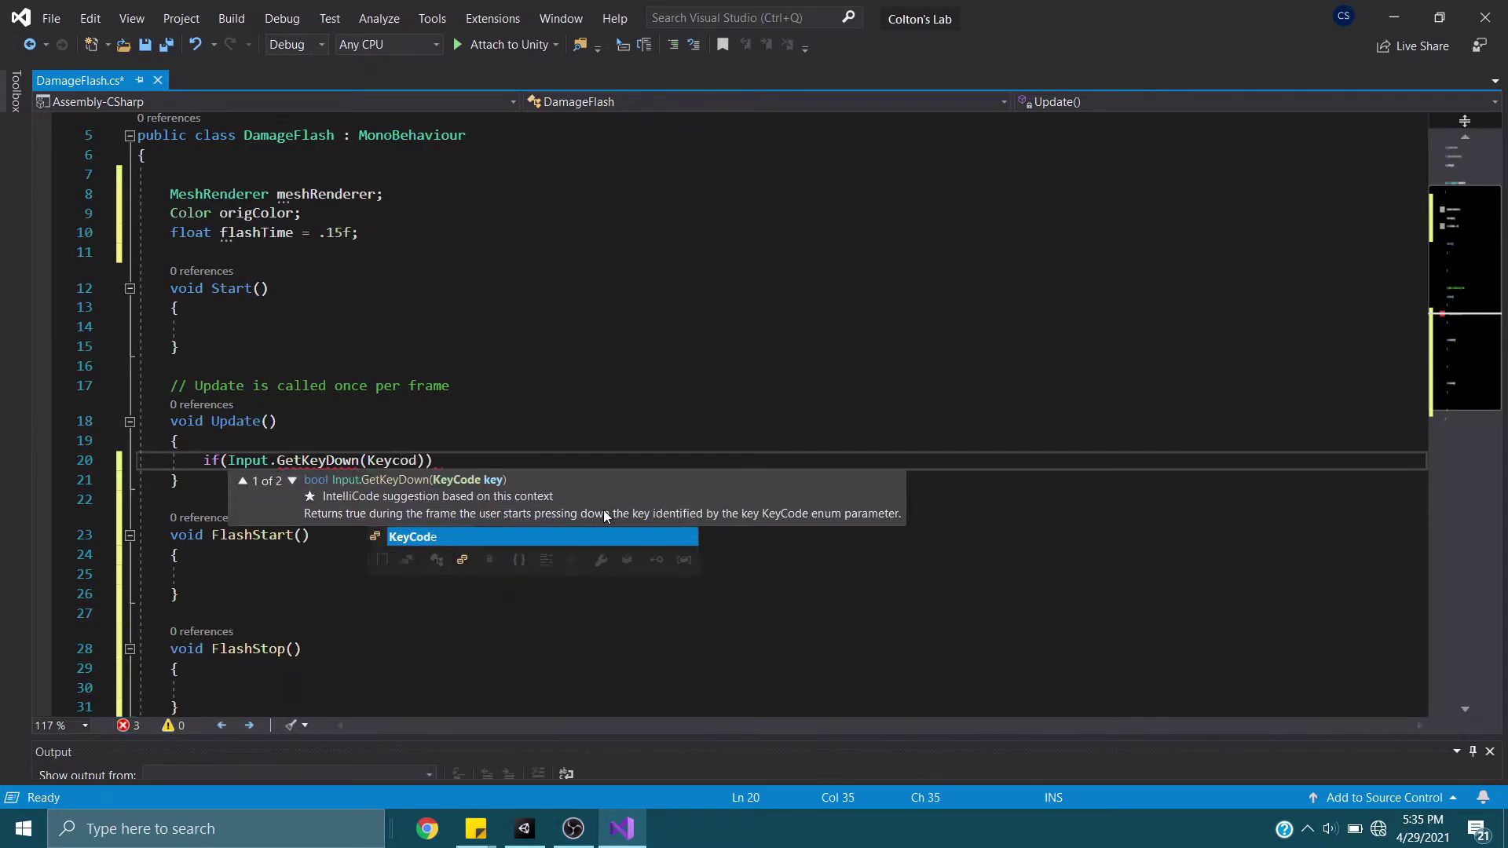
type(".sp))")
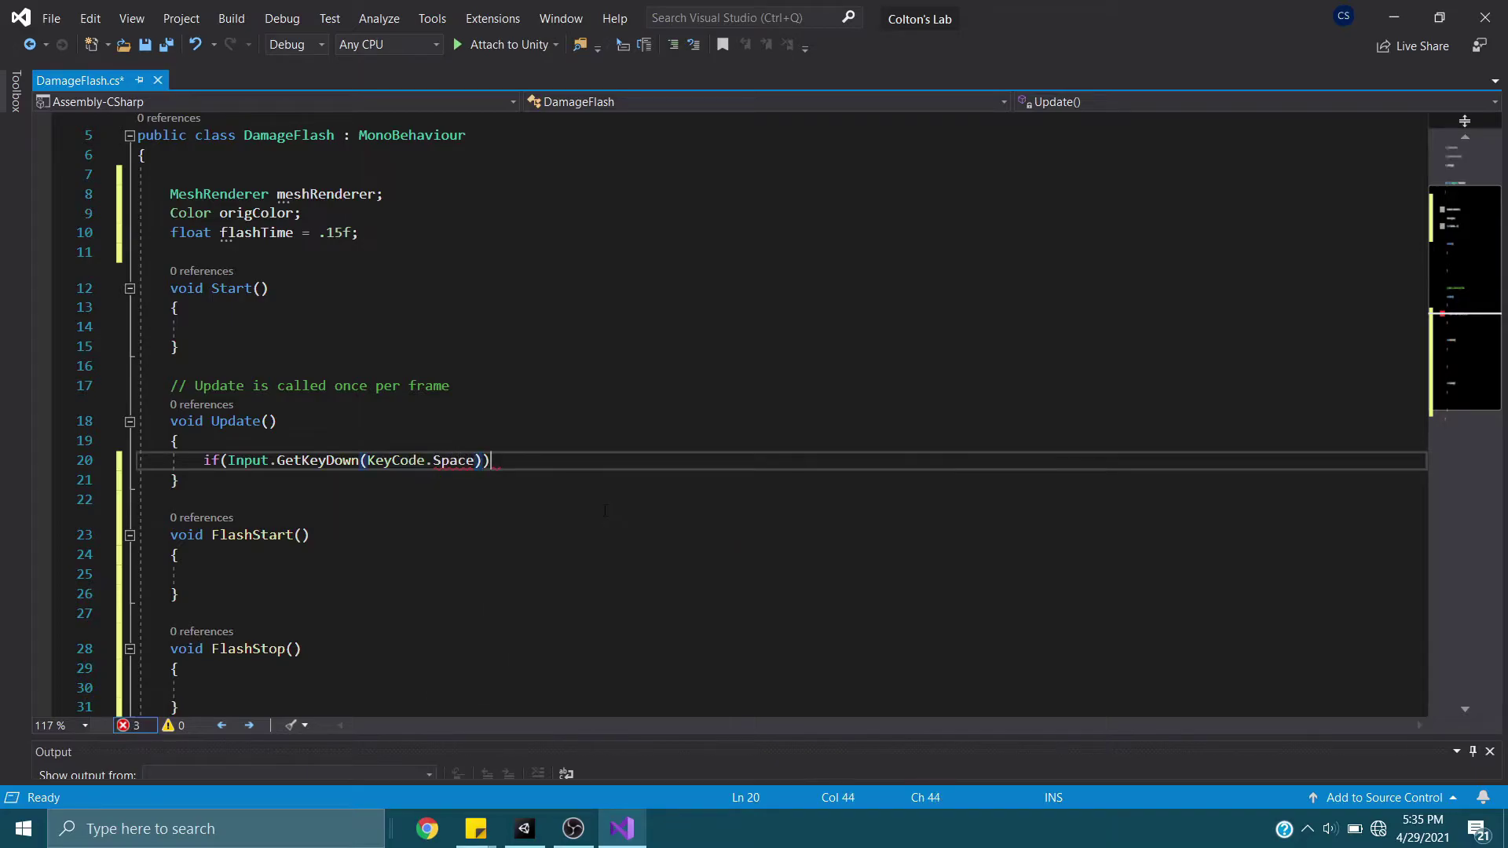
type("{")
key("Return")
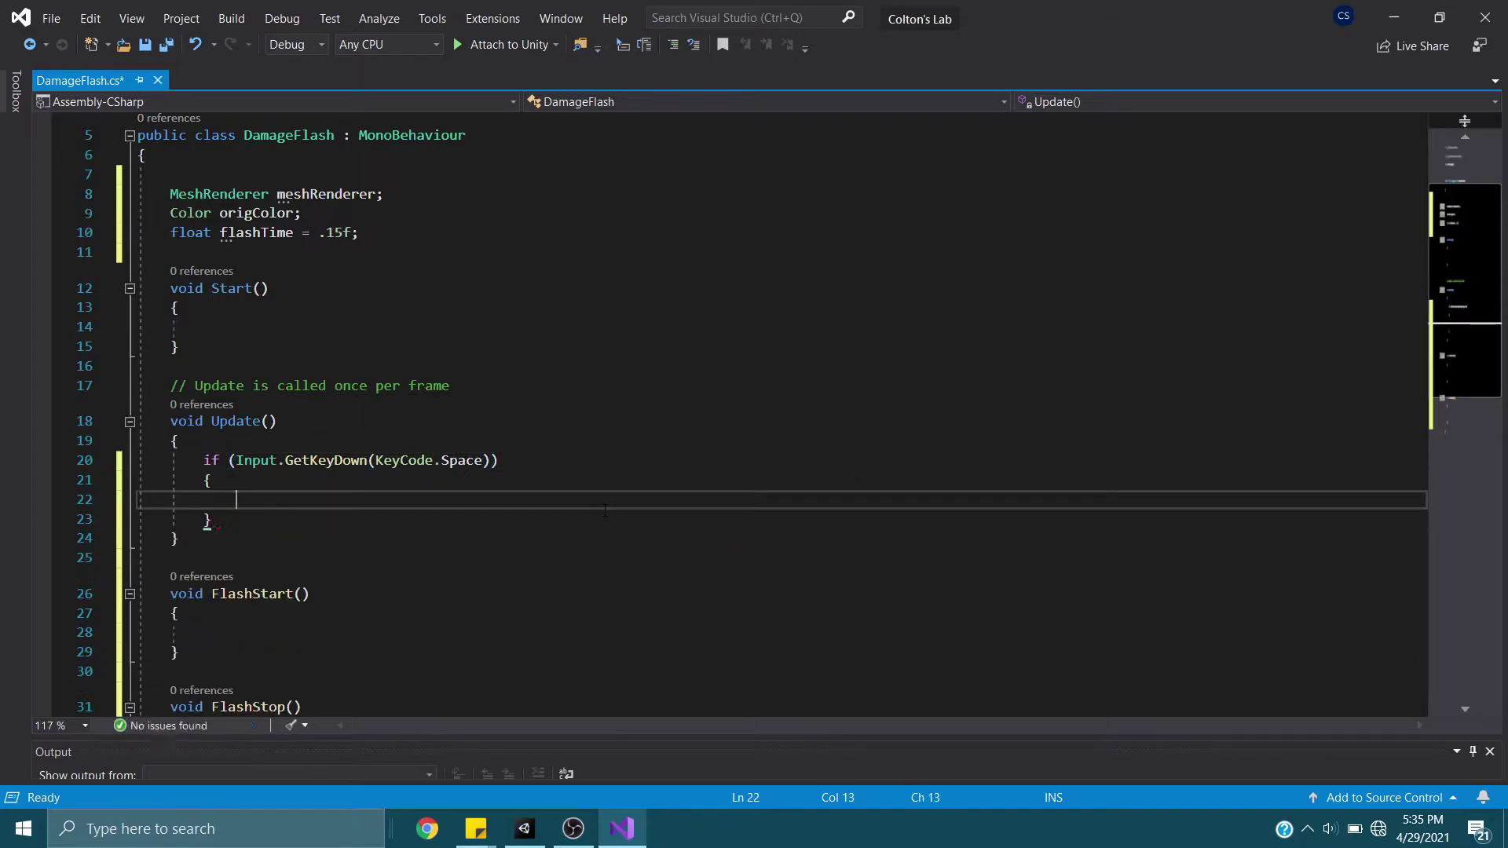
type("FlashS")
key("Tab")
type("();")
key("ctrl+s")
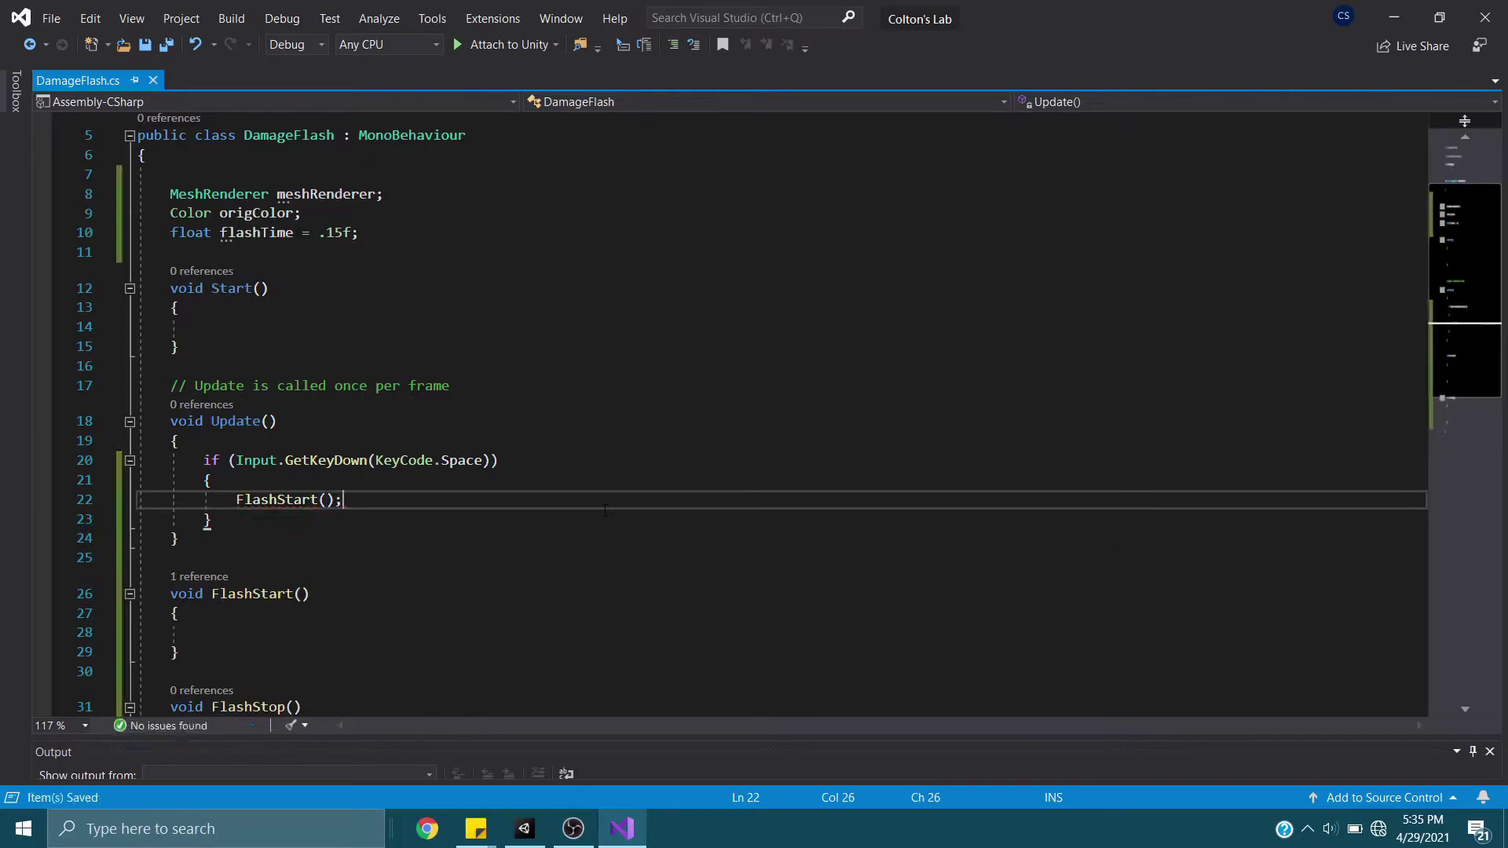
In FlashStart, set meshRenderer.material.color to Color.red
left_click(421, 633)
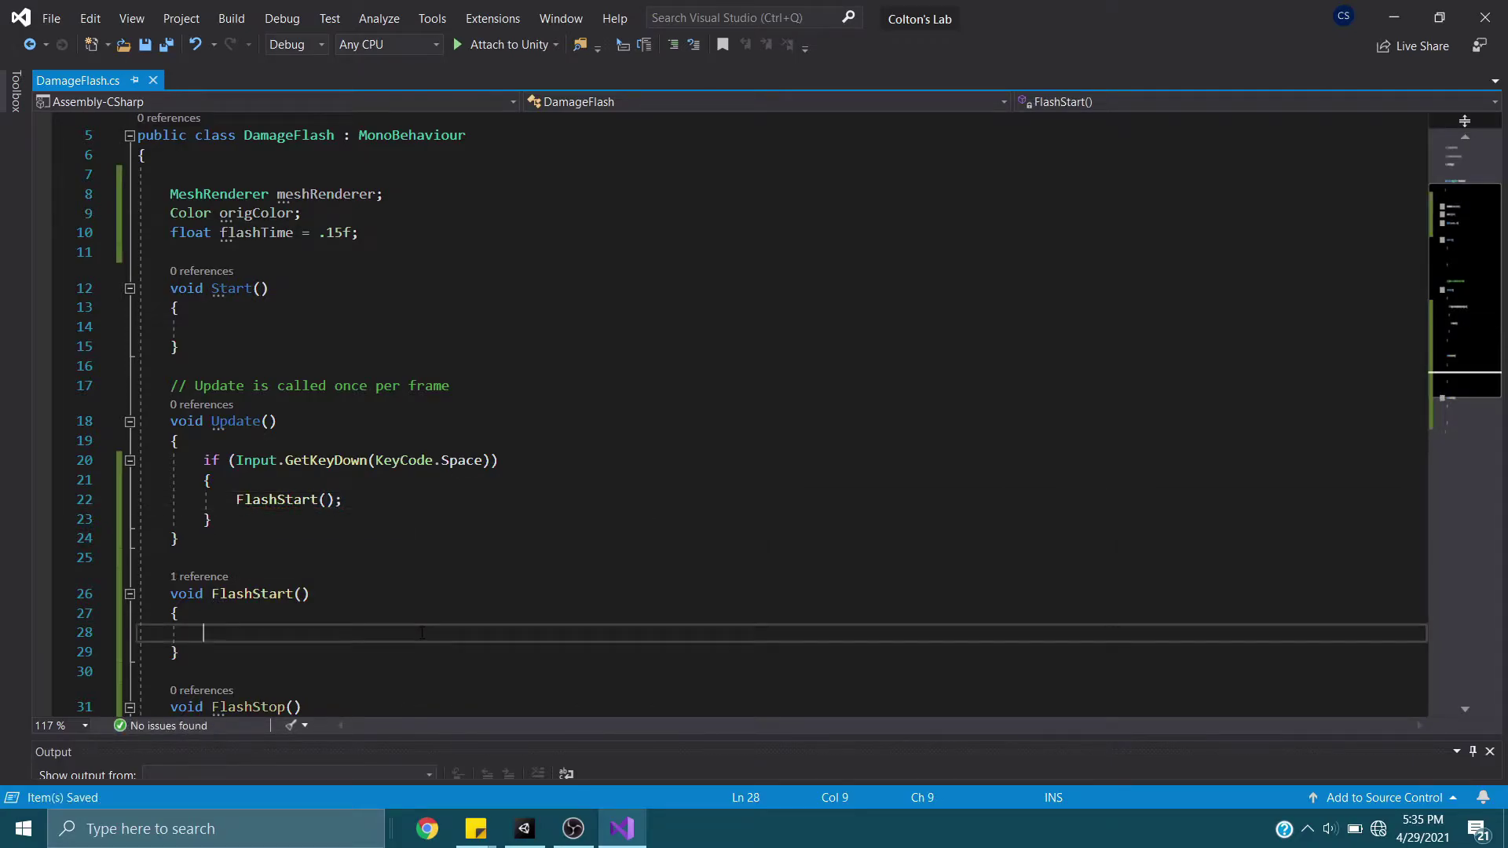
type("meshren")
key("Tab")
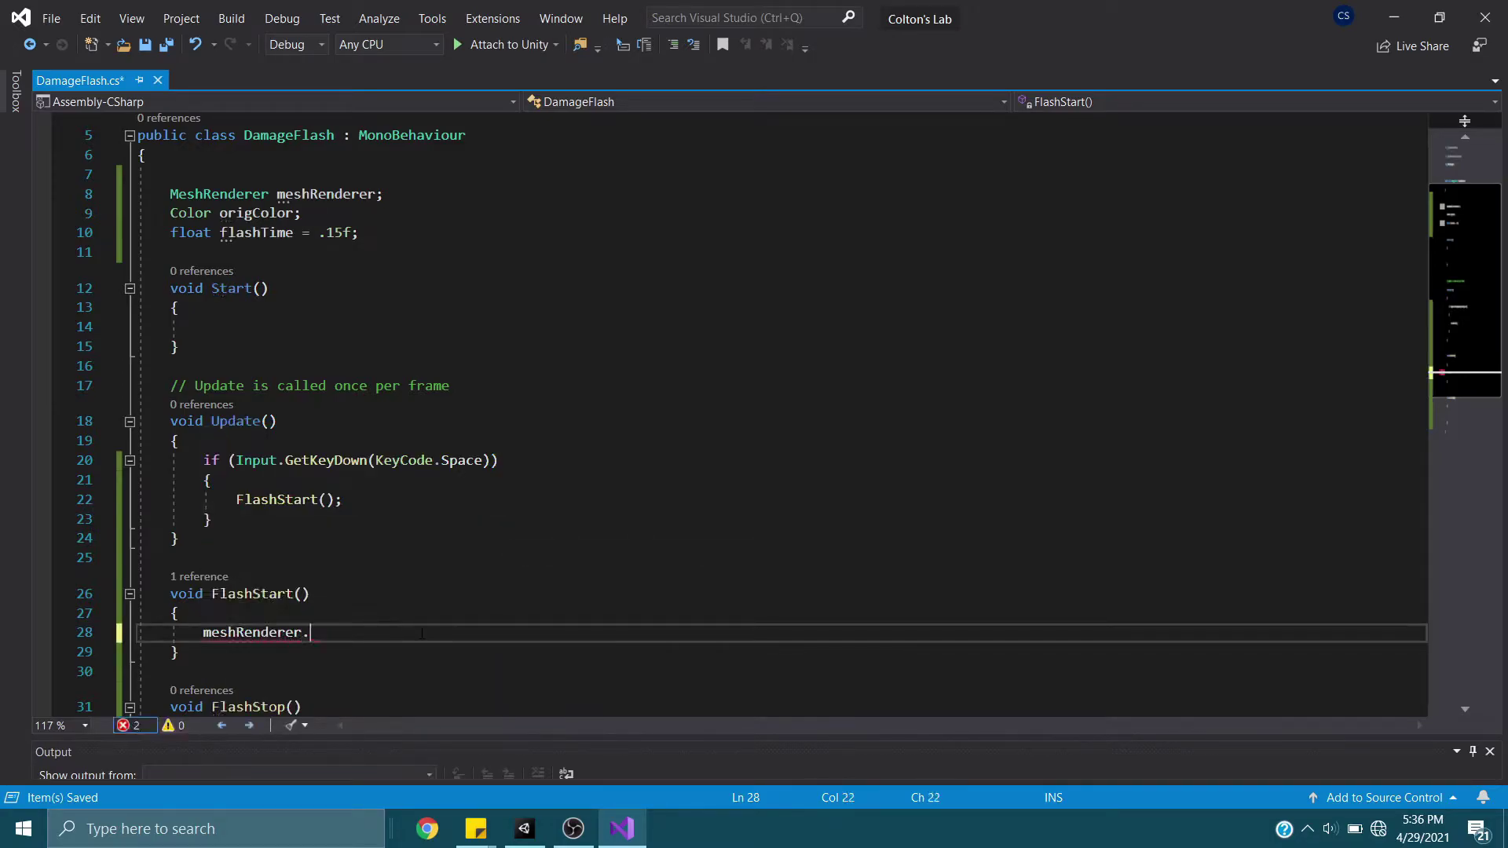
type(".ma")
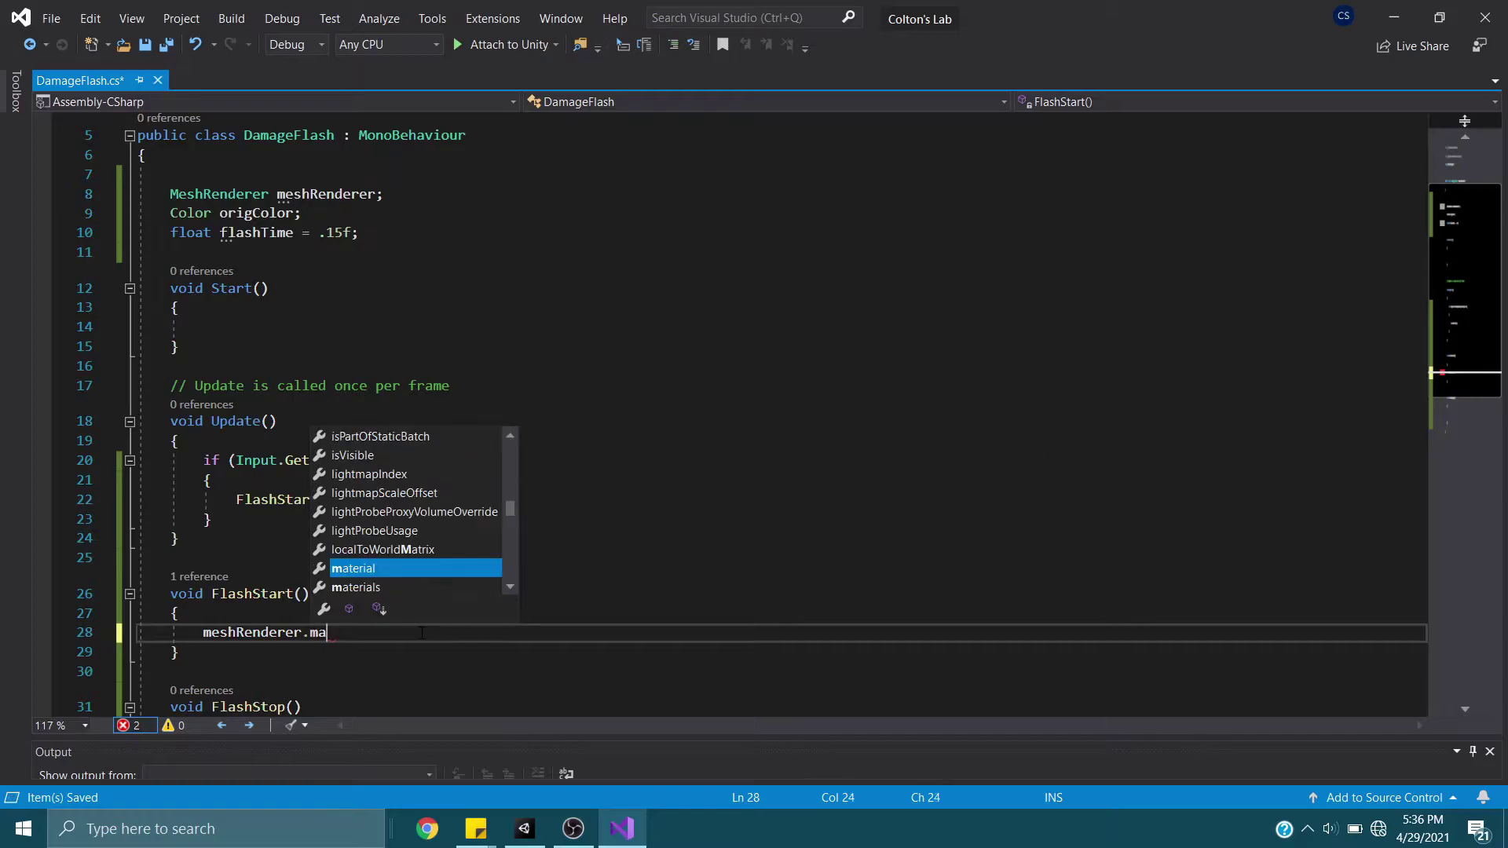
type("terial.")
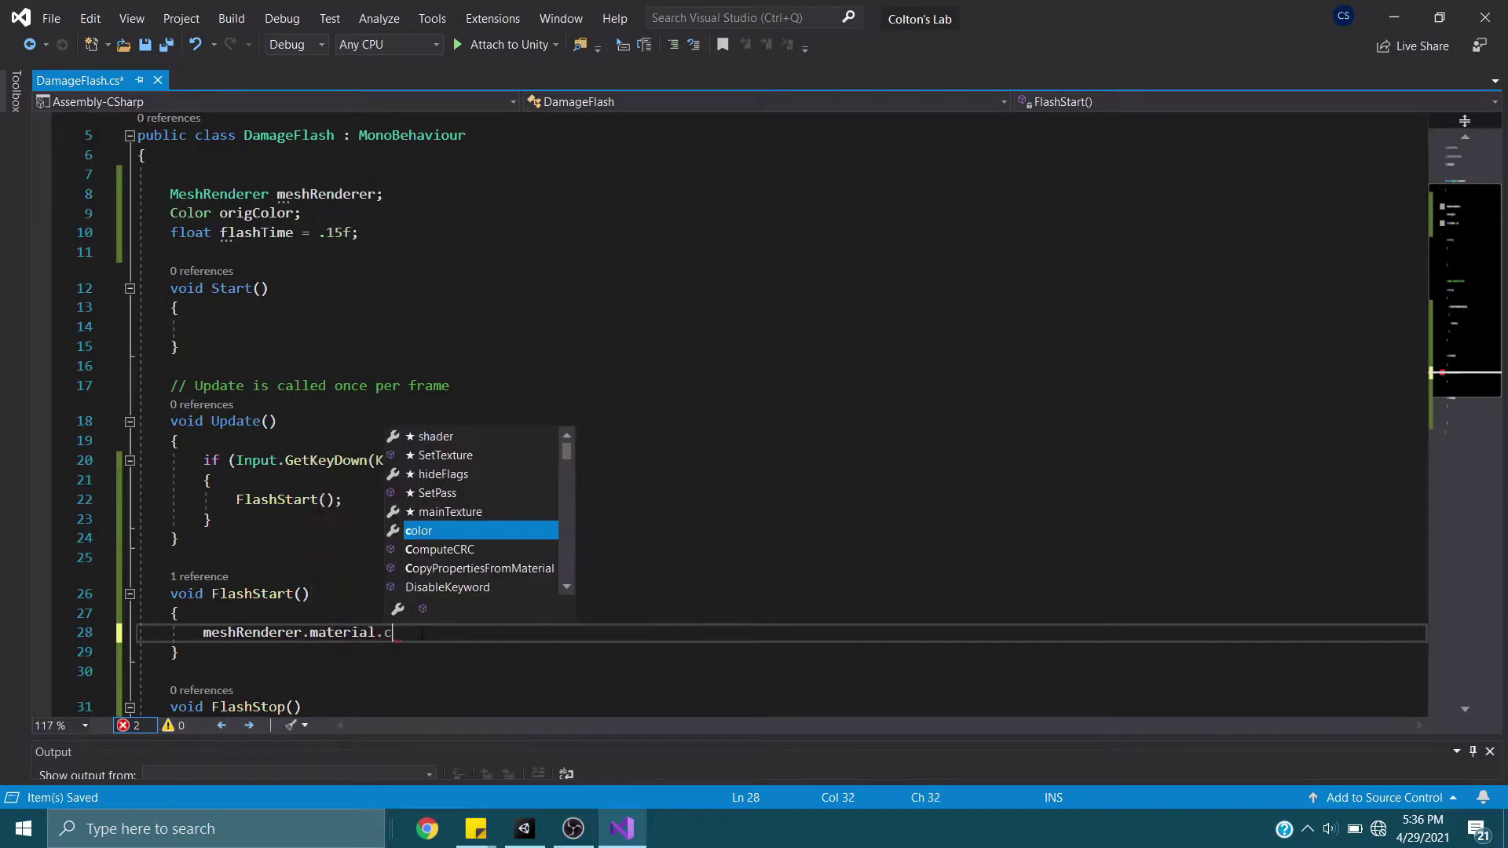
type("color ")
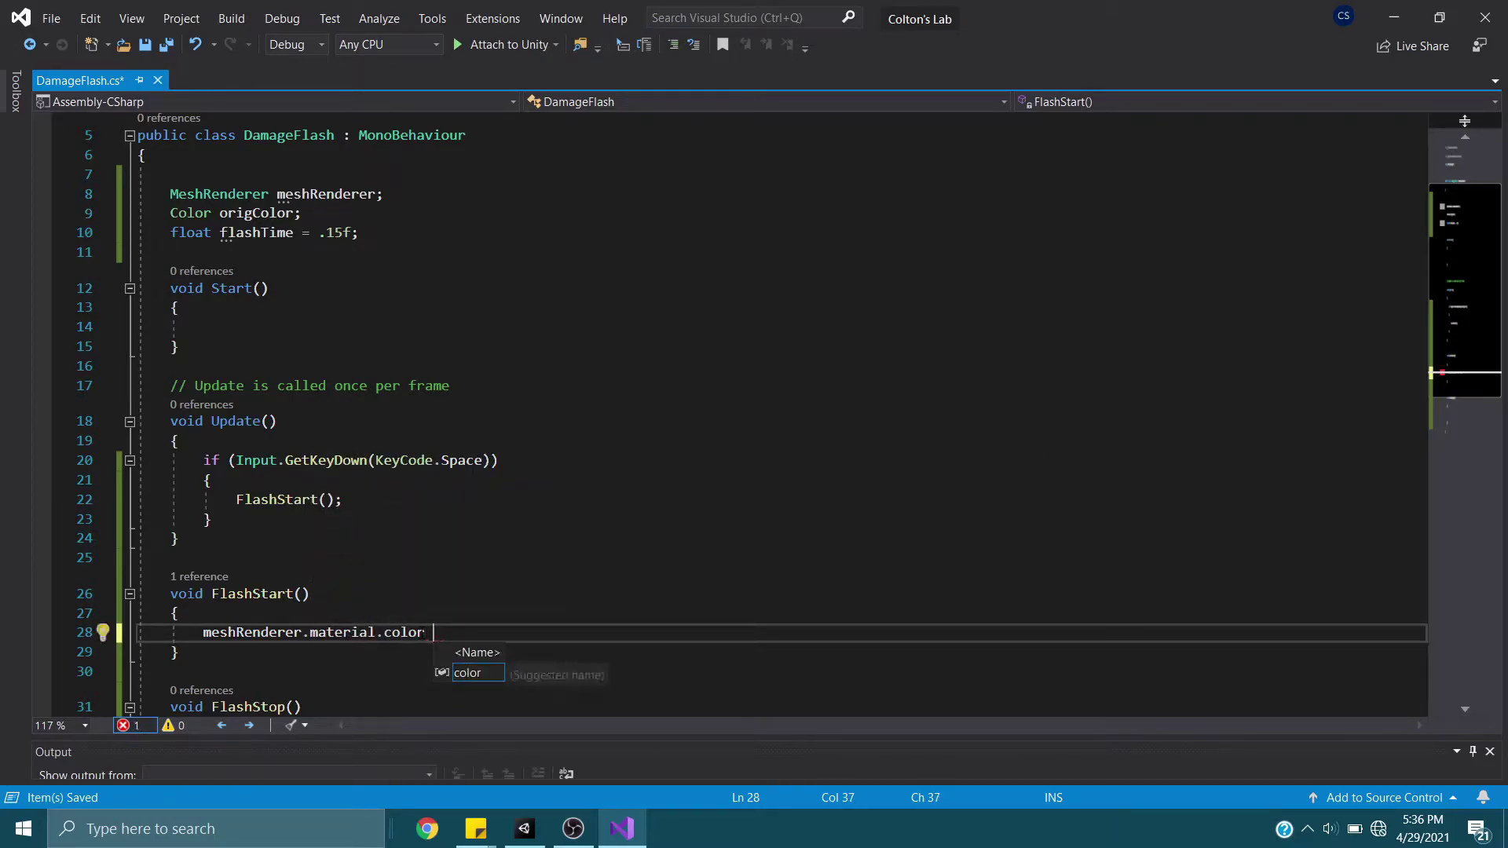
type("= color")
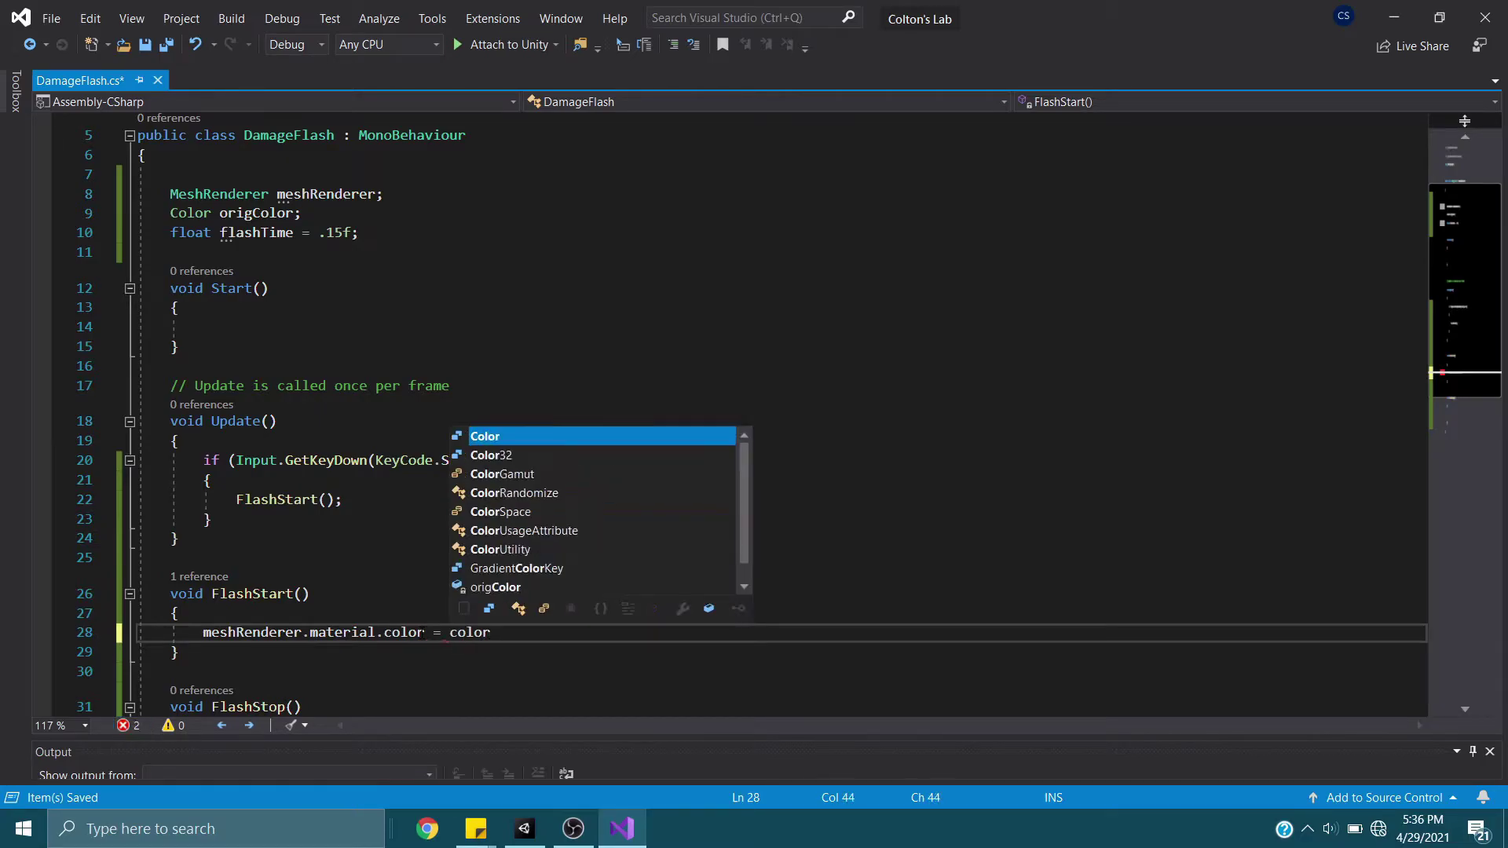
type(".red;")
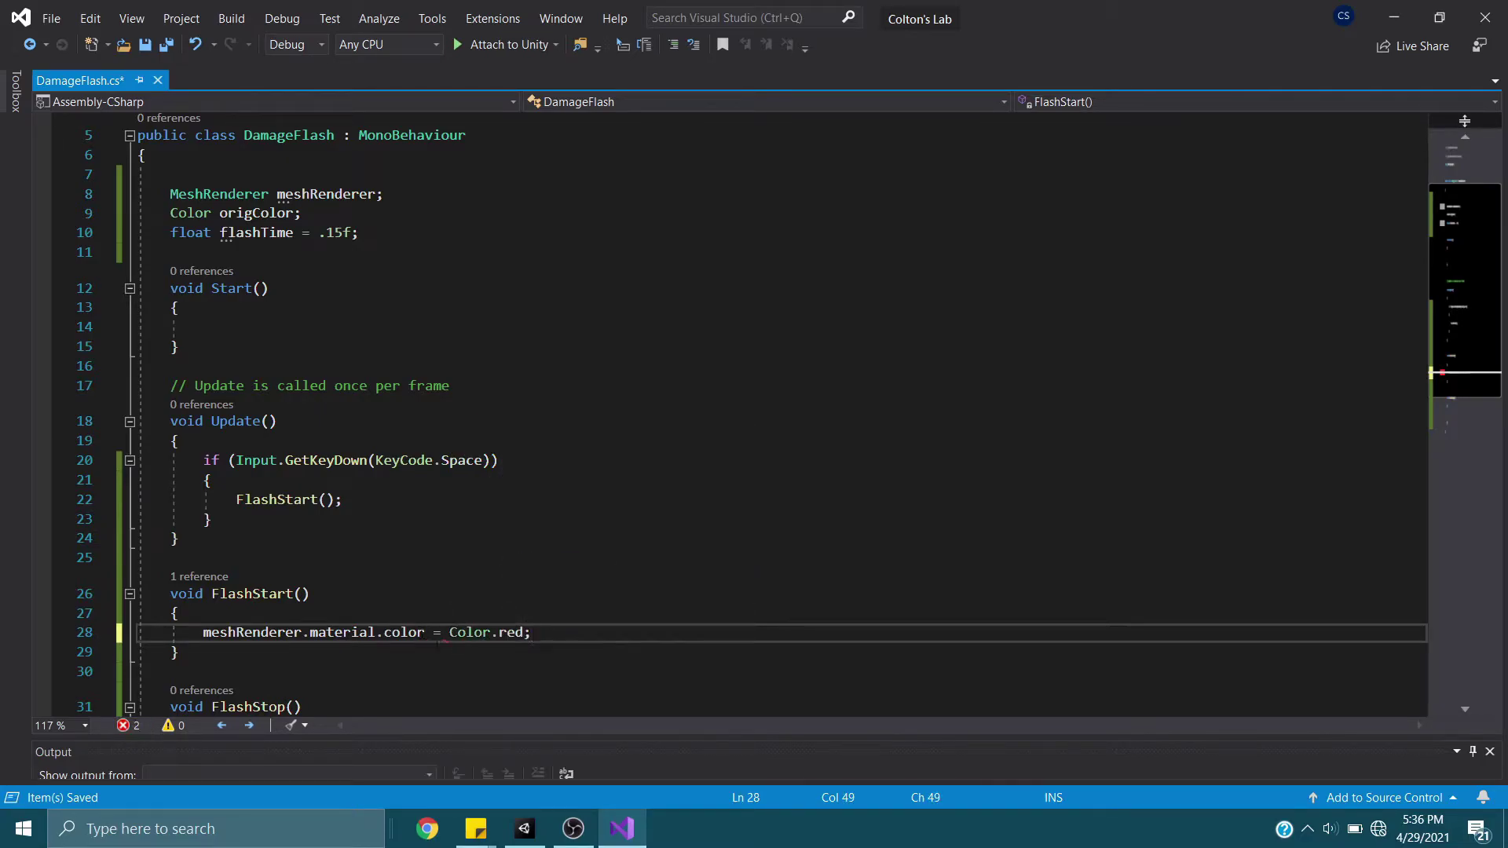
left_click(487, 312)
In Start, assign meshRenderer = GetComponent<MeshRenderer>()
key("Down")
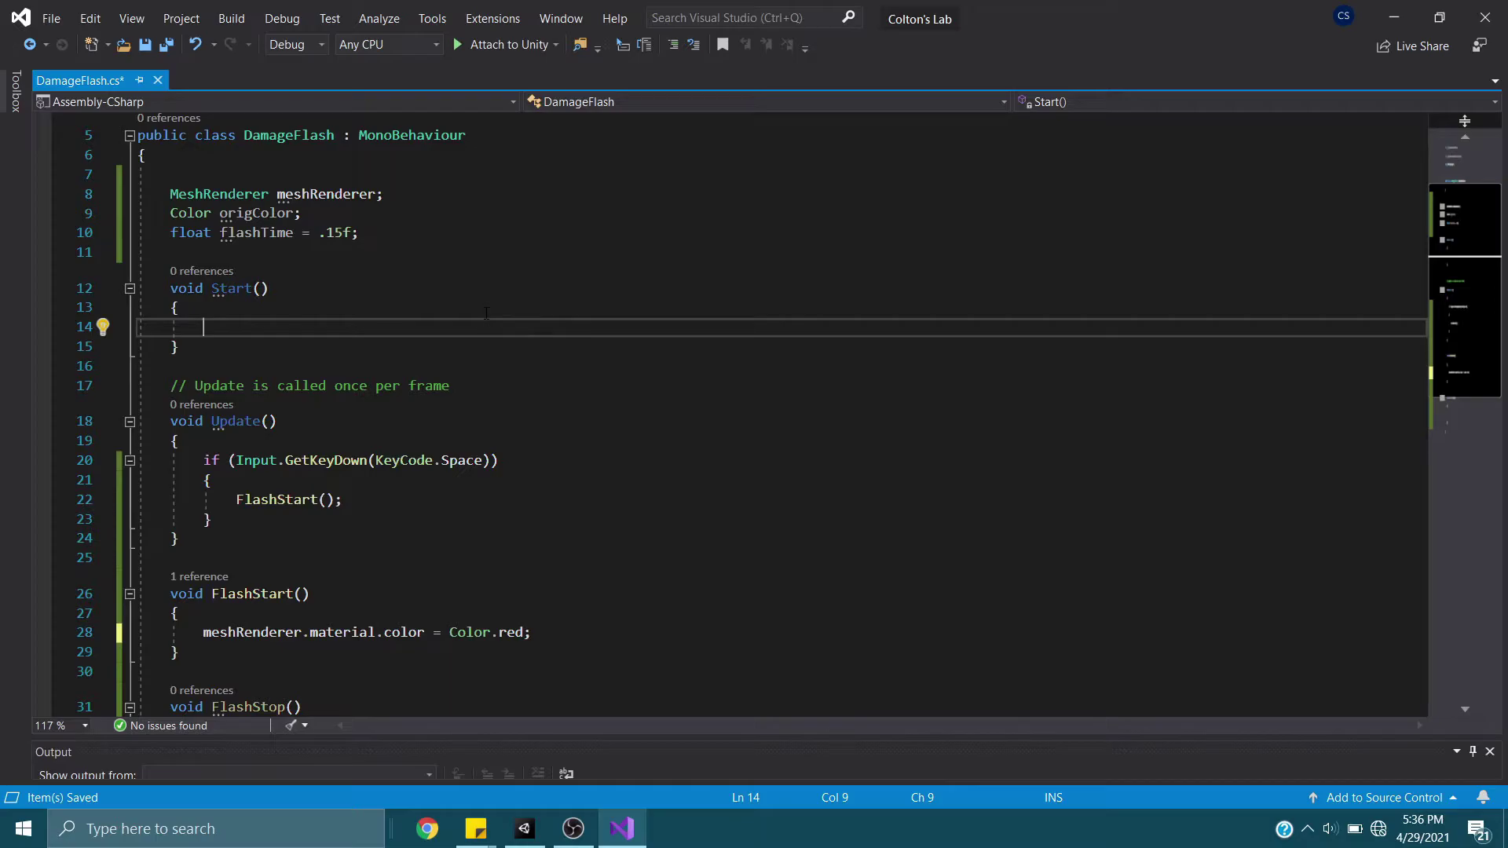
type("meshres")
key("Tab")
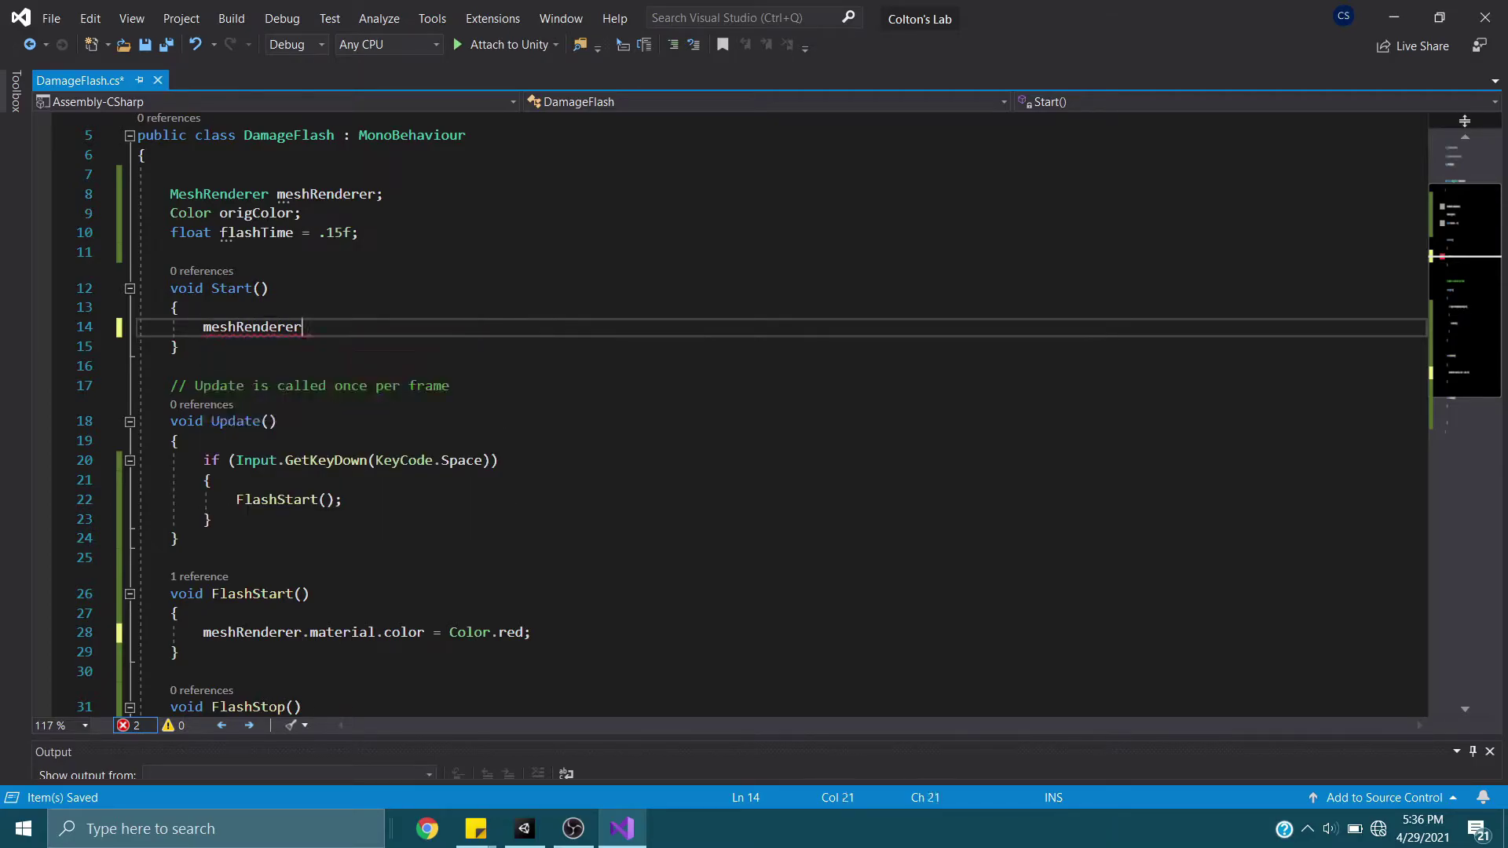
type("=getc")
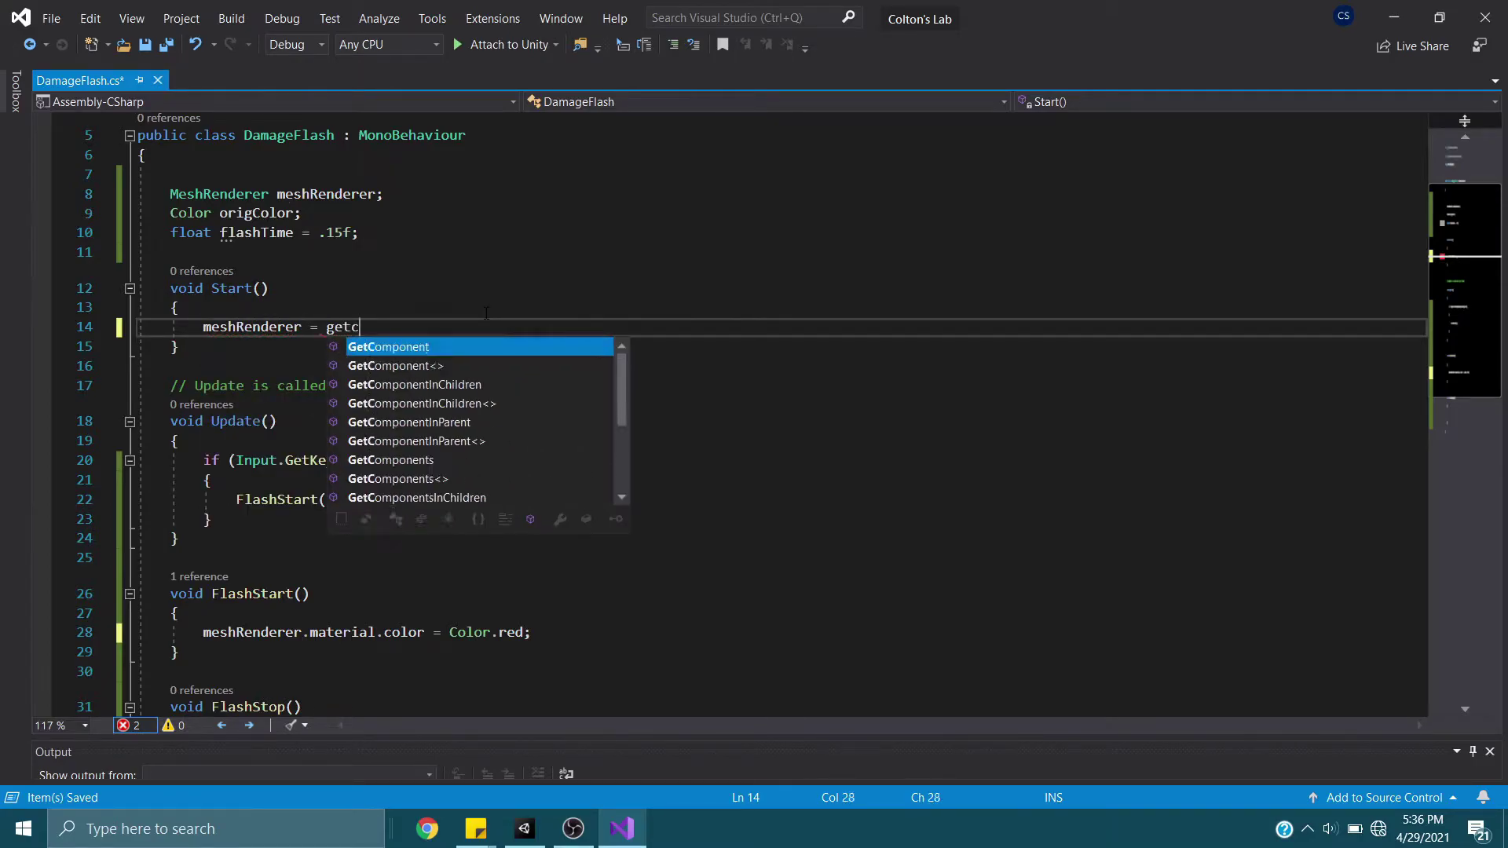
type("omponent")
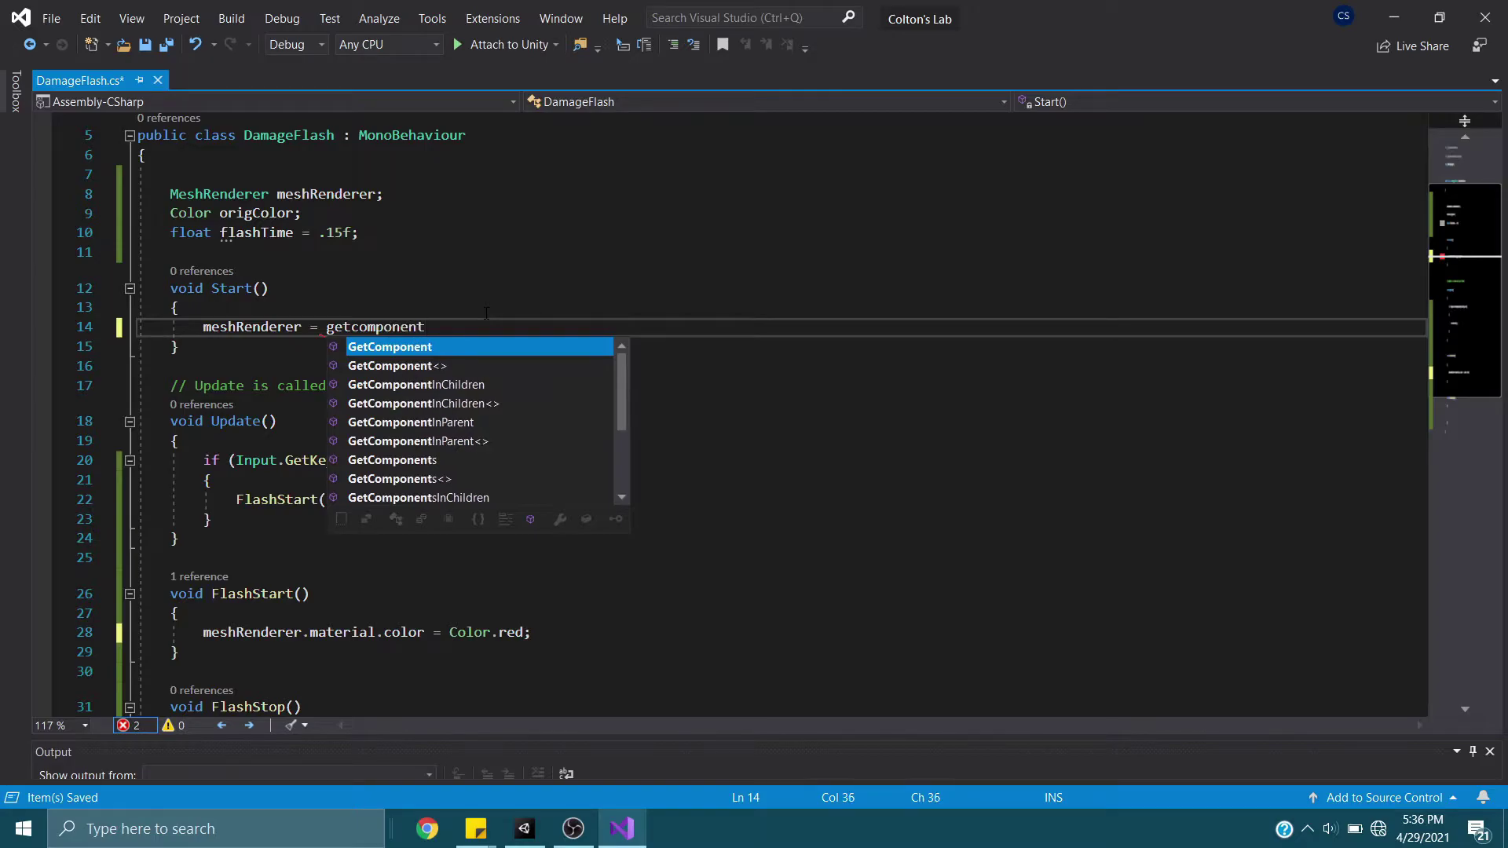
type("(")
key("BackSpace")
type("<")
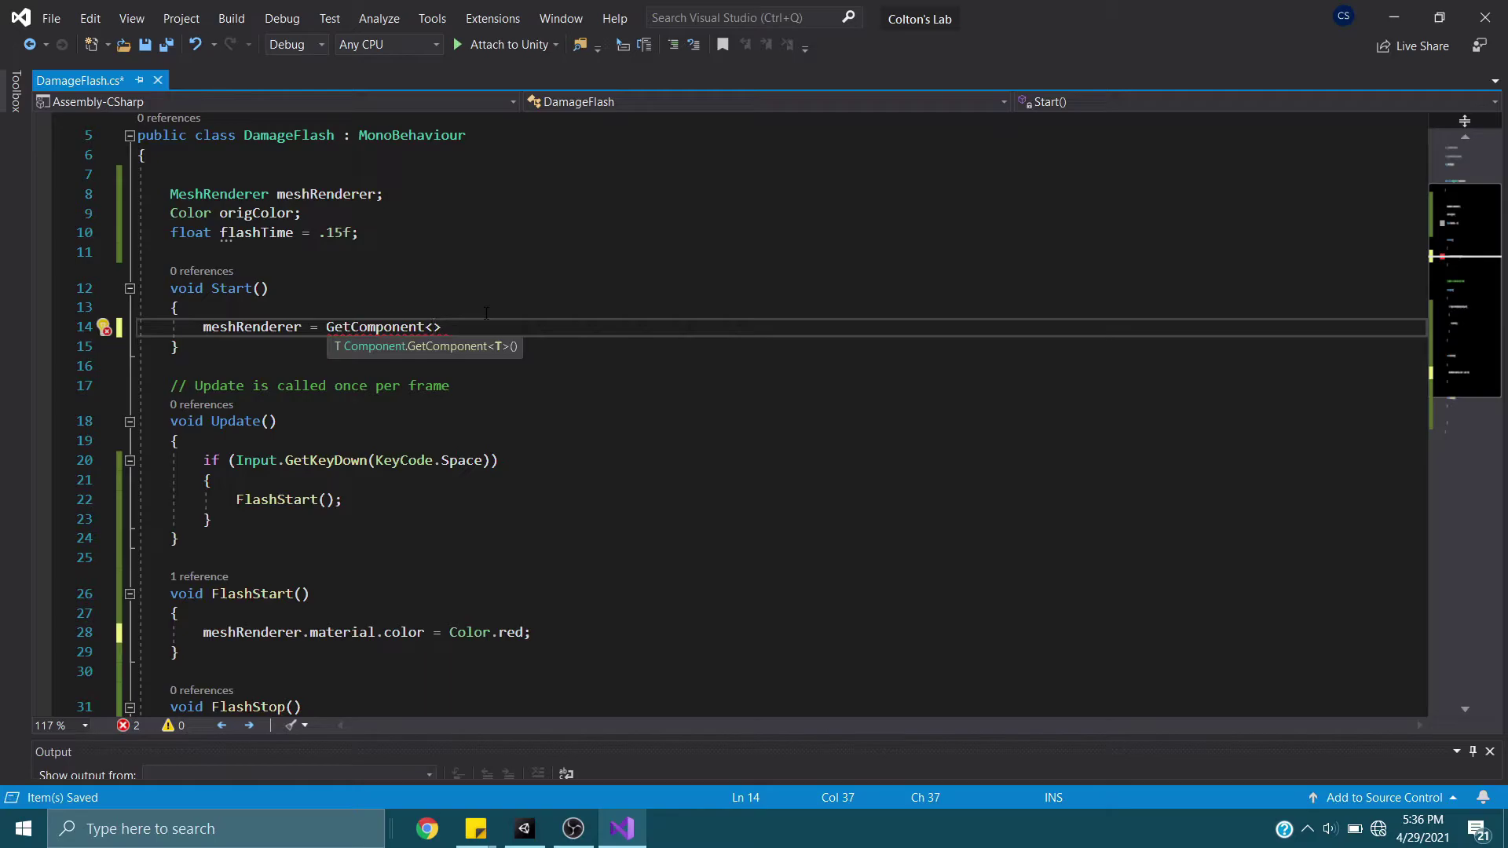
type("MeshR")
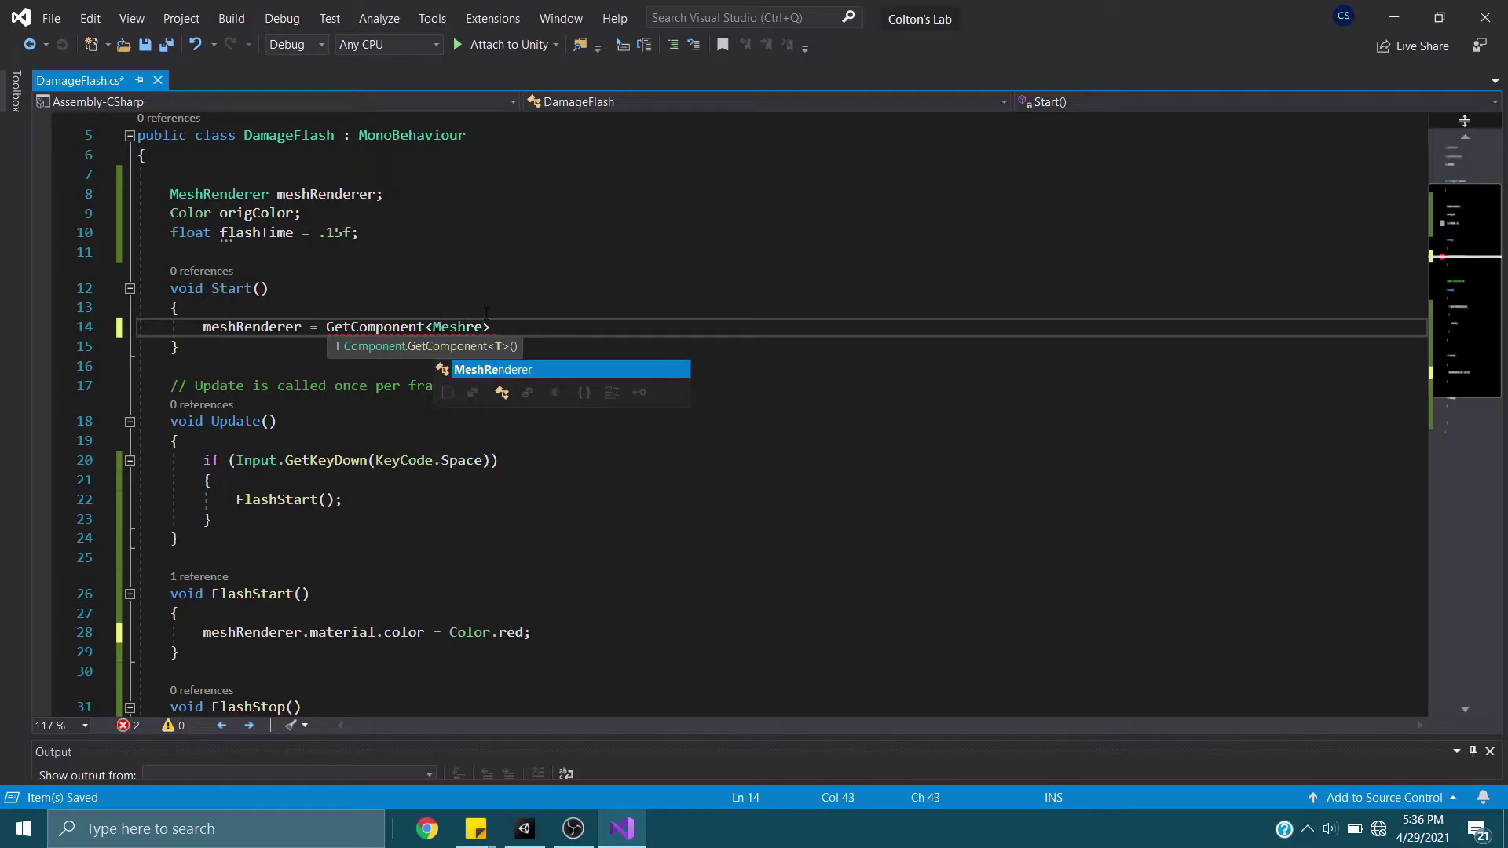
key("Tab")
type(">();")
key("Return")
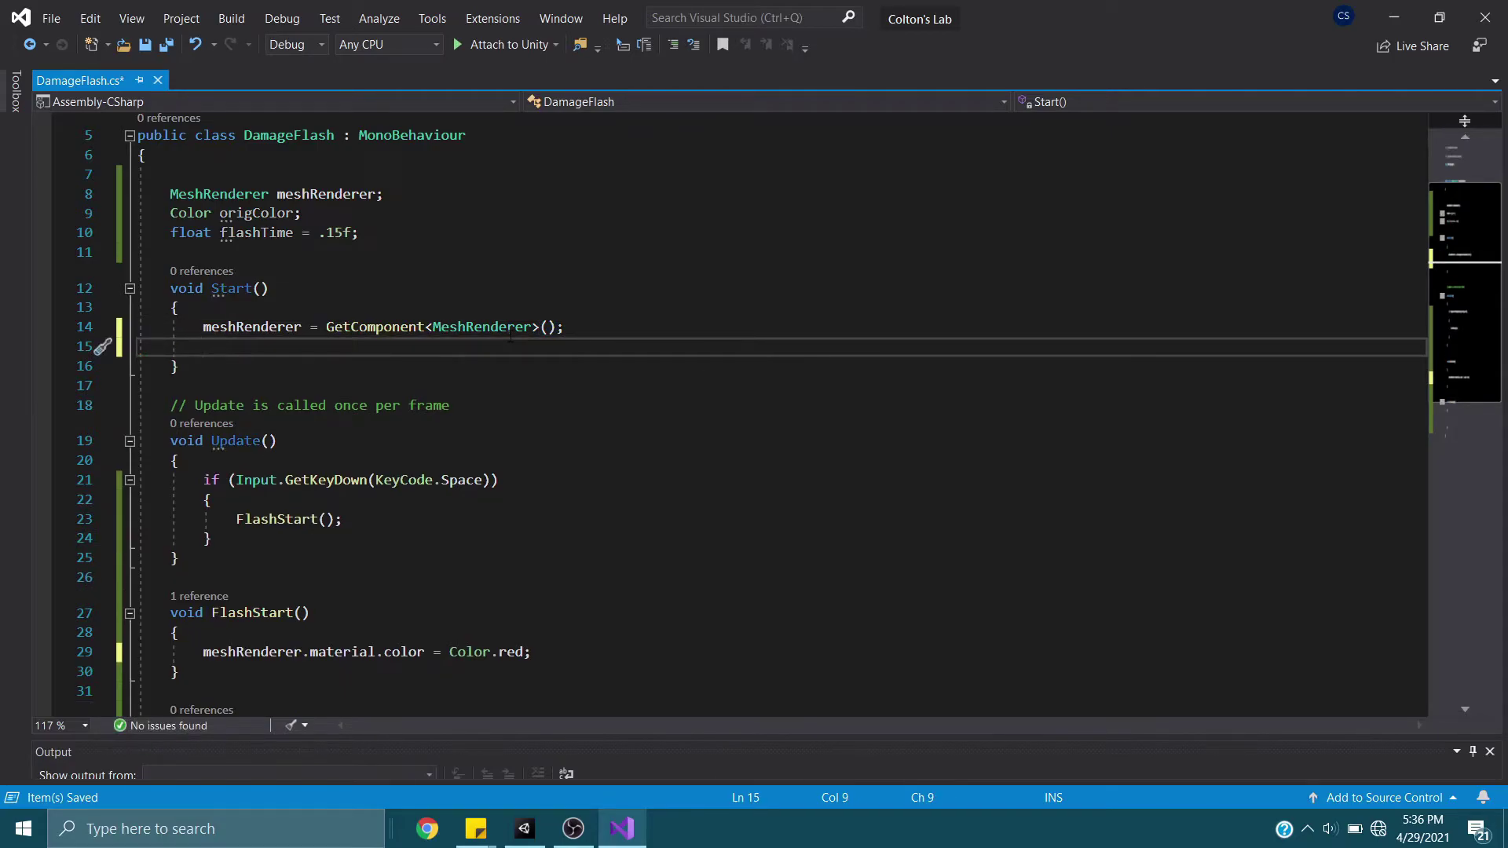
Store the original colour with origColor = meshRenderer.material.color
type("meshren")
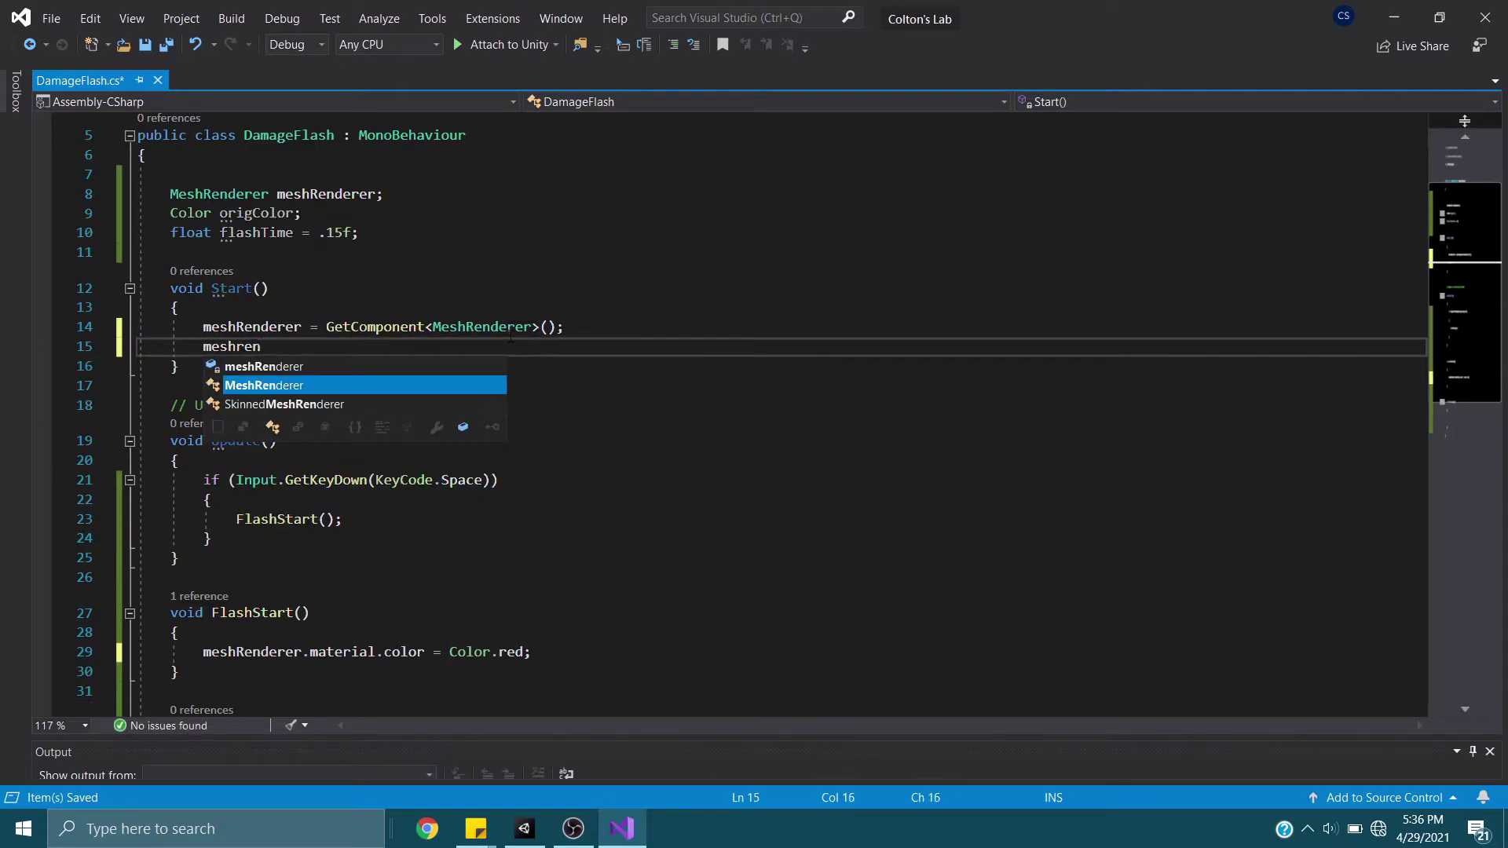
key("Up")
key("Tab")
type(".")
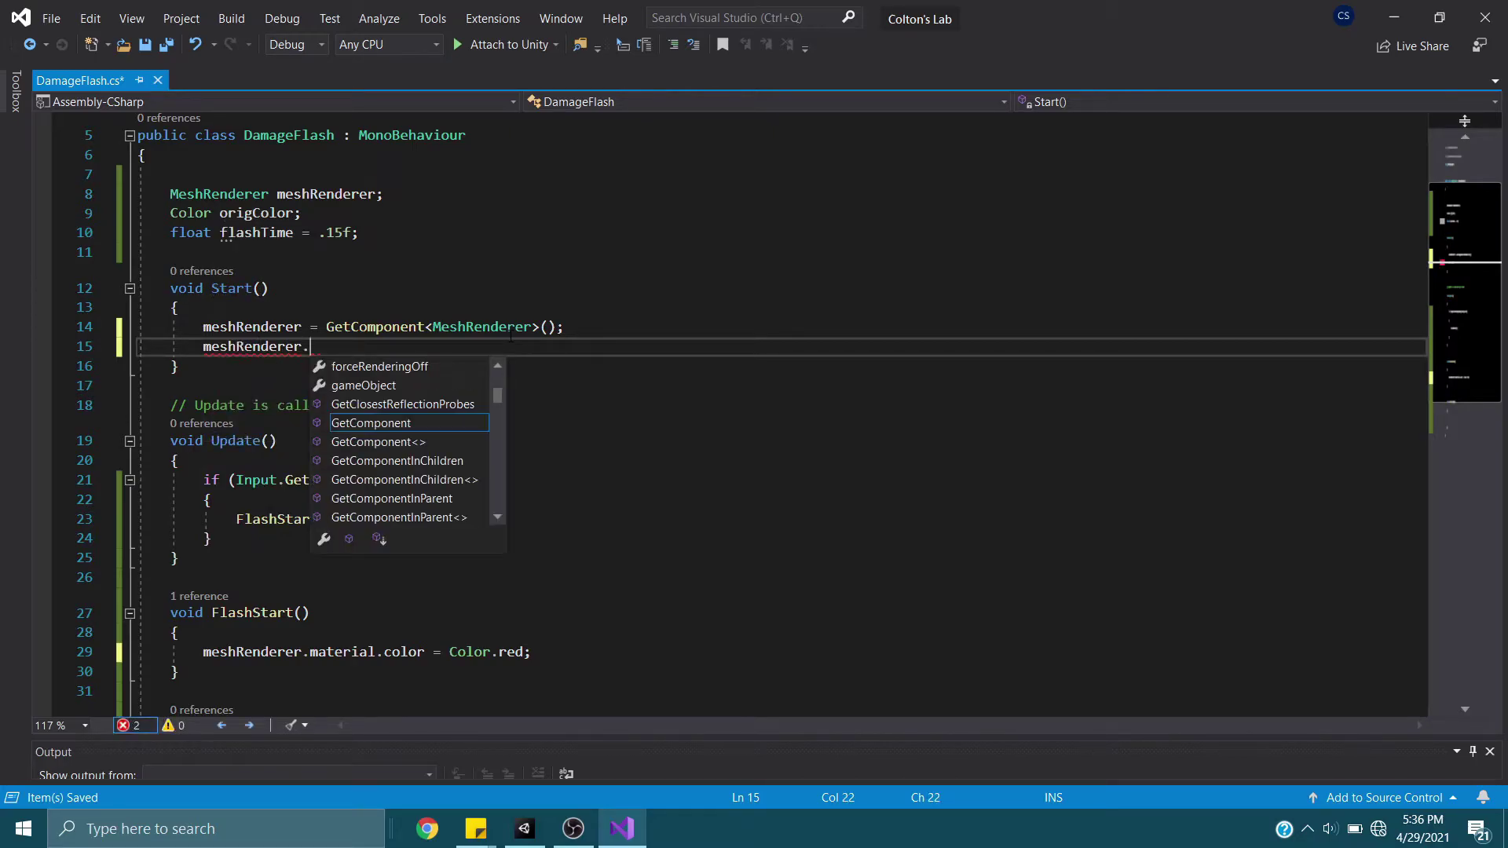
key("BackSpace")
key("BackSpace")
key("BackSpace")
key("BackSpace")
key("BackSpace")
key("BackSpace")
key("BackSpace")
key("BackSpace")
key("BackSpace")
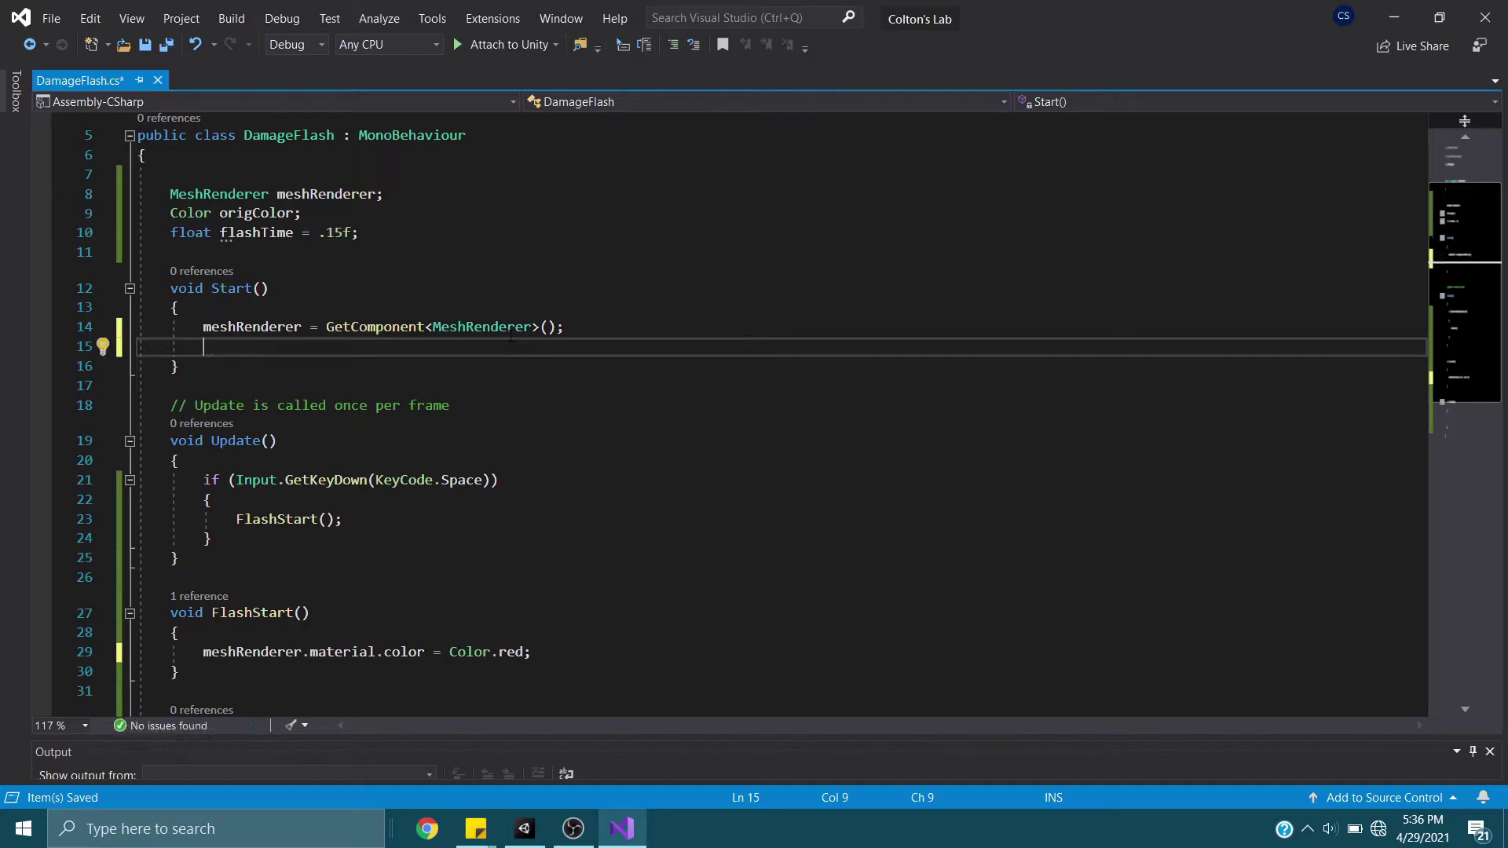
type("origC")
key("Tab")
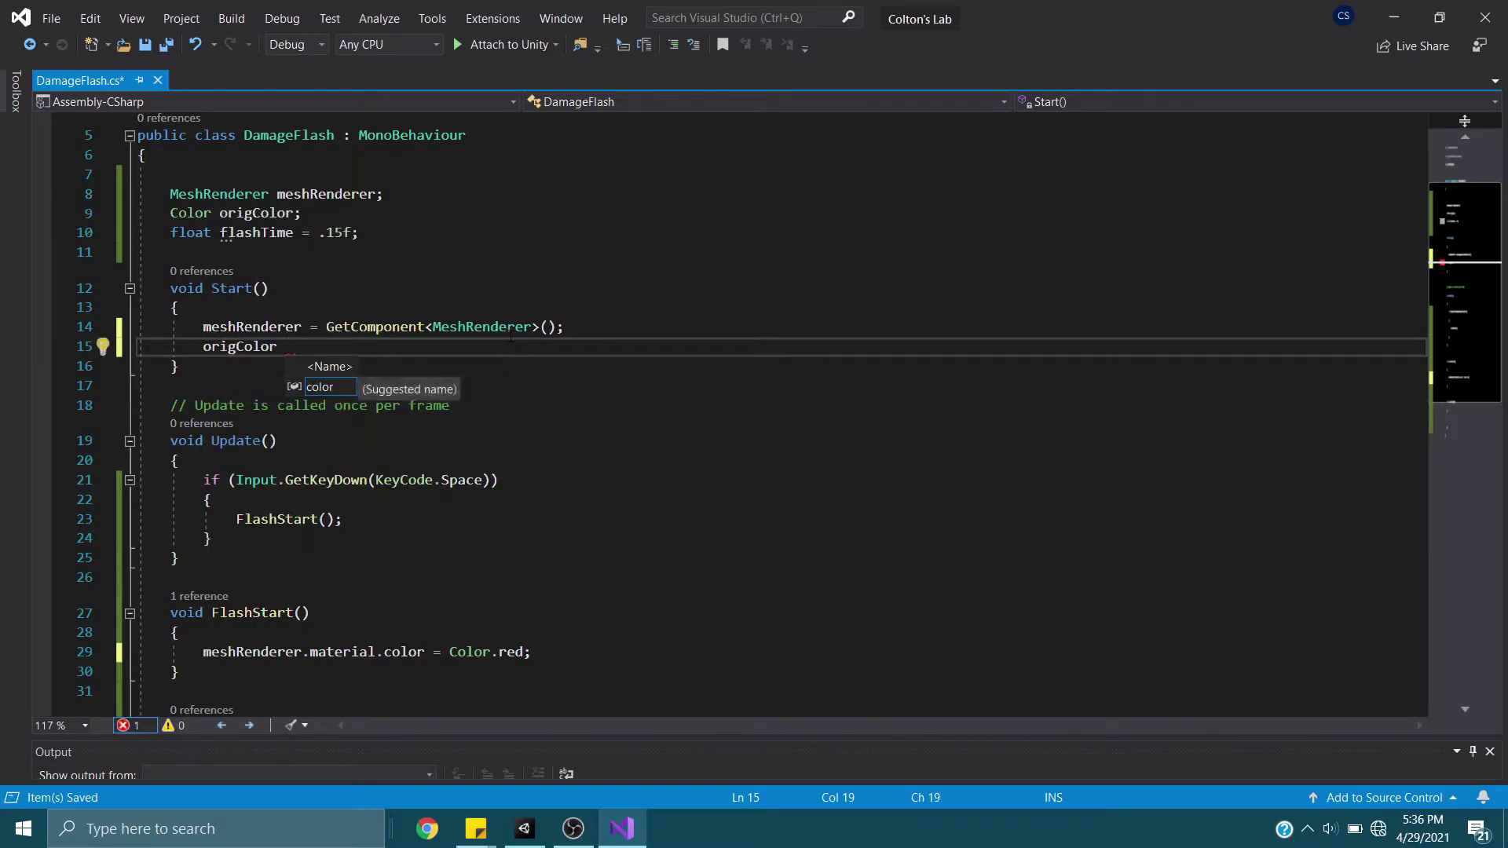
type("= meshRender")
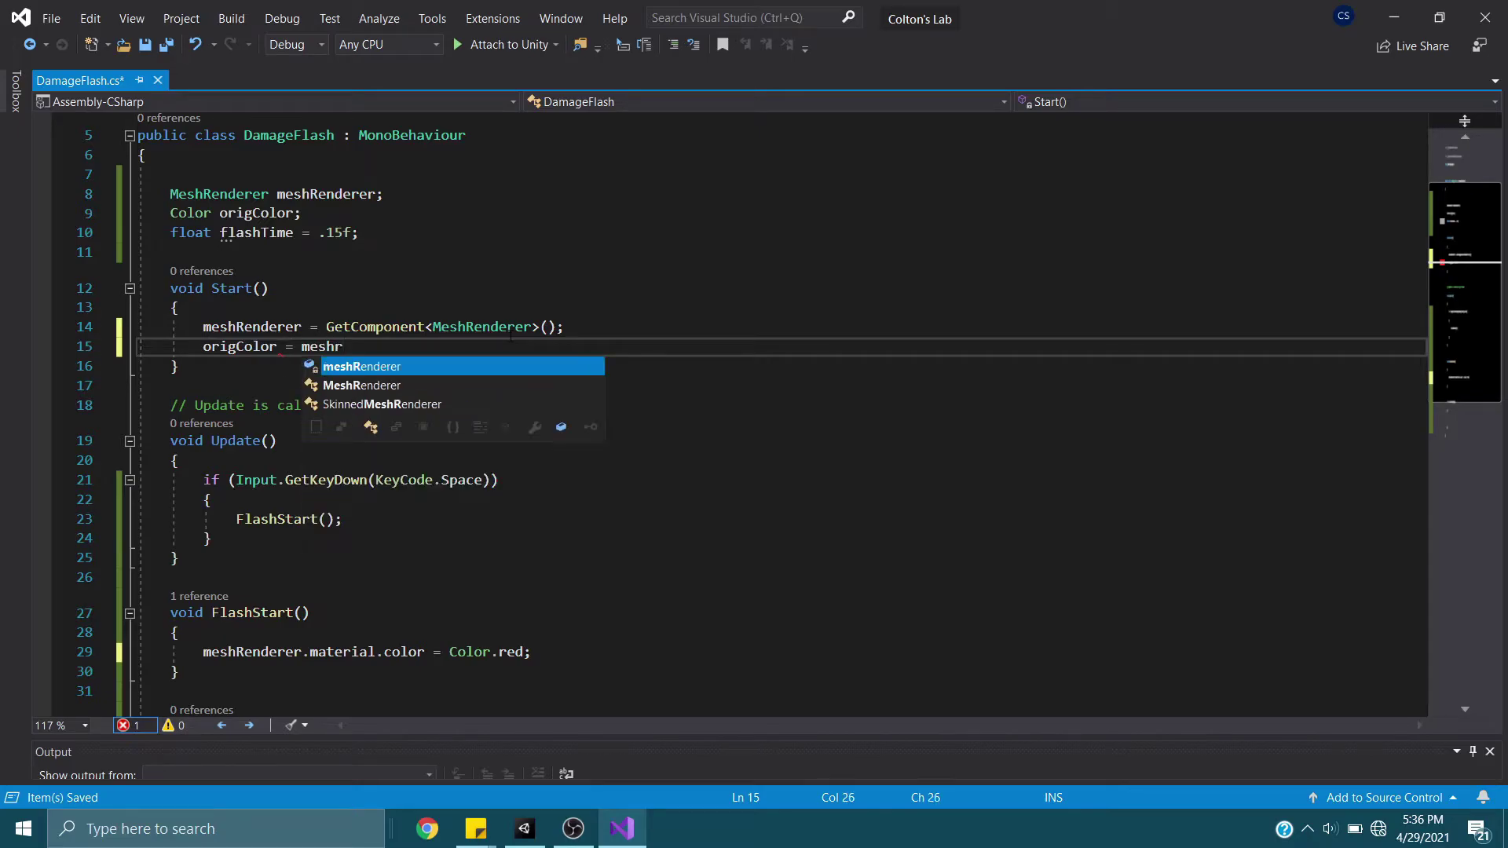
key("Tab")
type(".mater")
key("Tab")
type(".color")
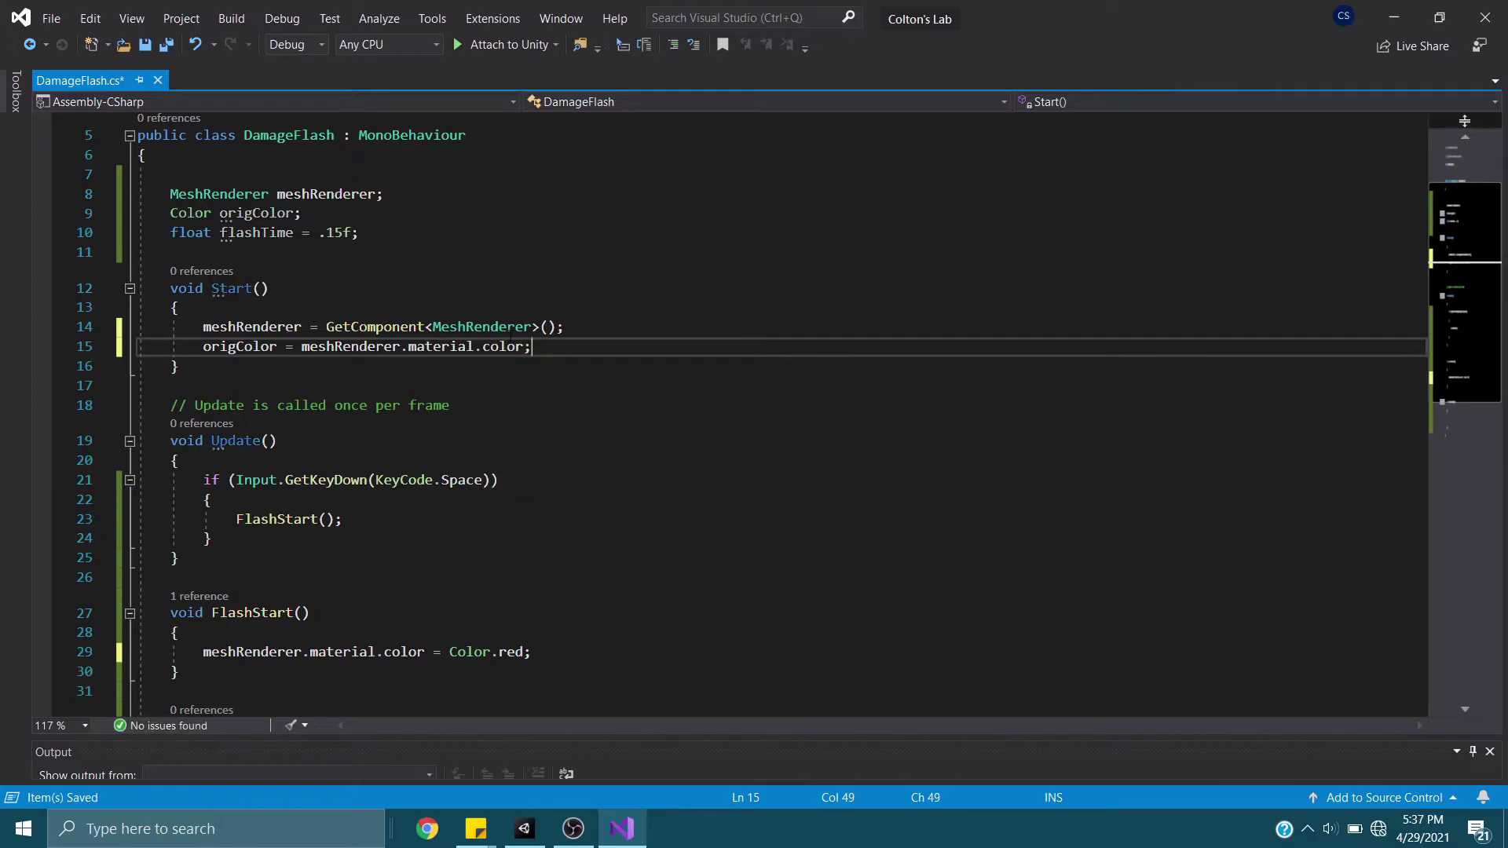
Review the GetComponent and origColor lines in Start
key("Up")
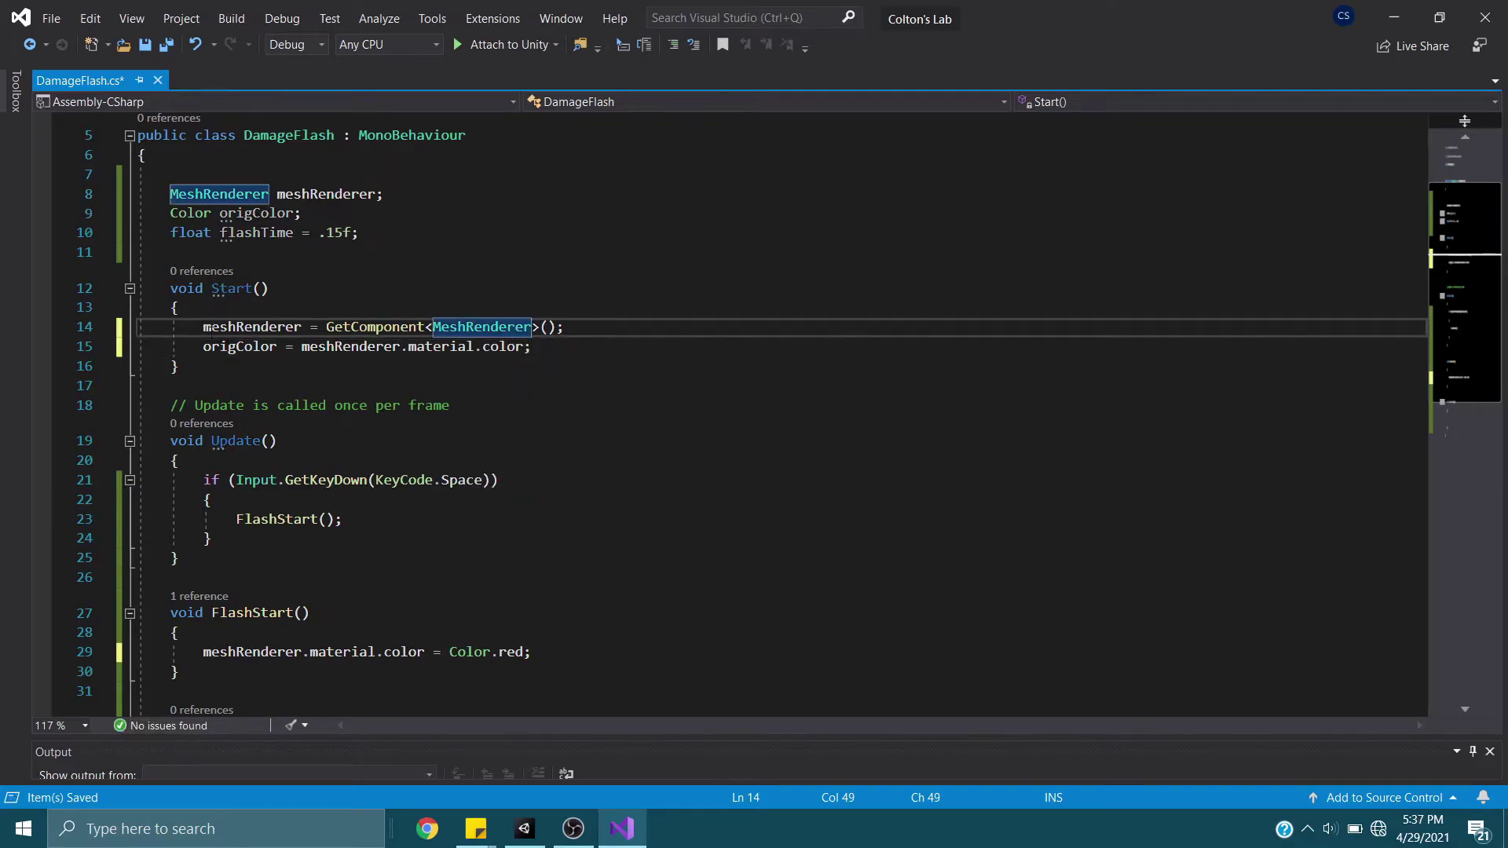
left_click_drag(203, 327, 594, 332)
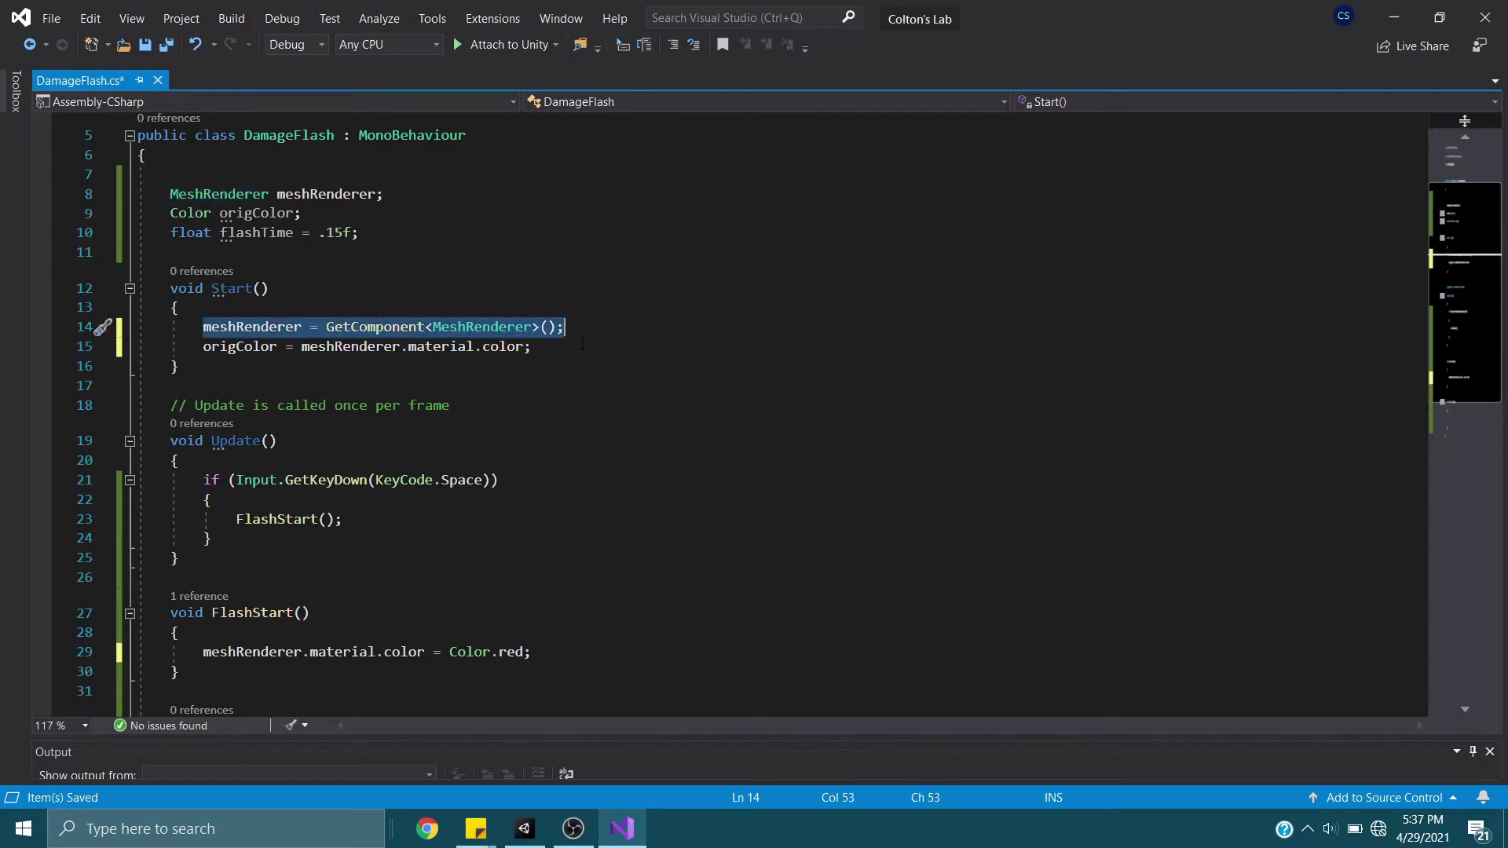
left_click_drag(202, 346, 278, 348)
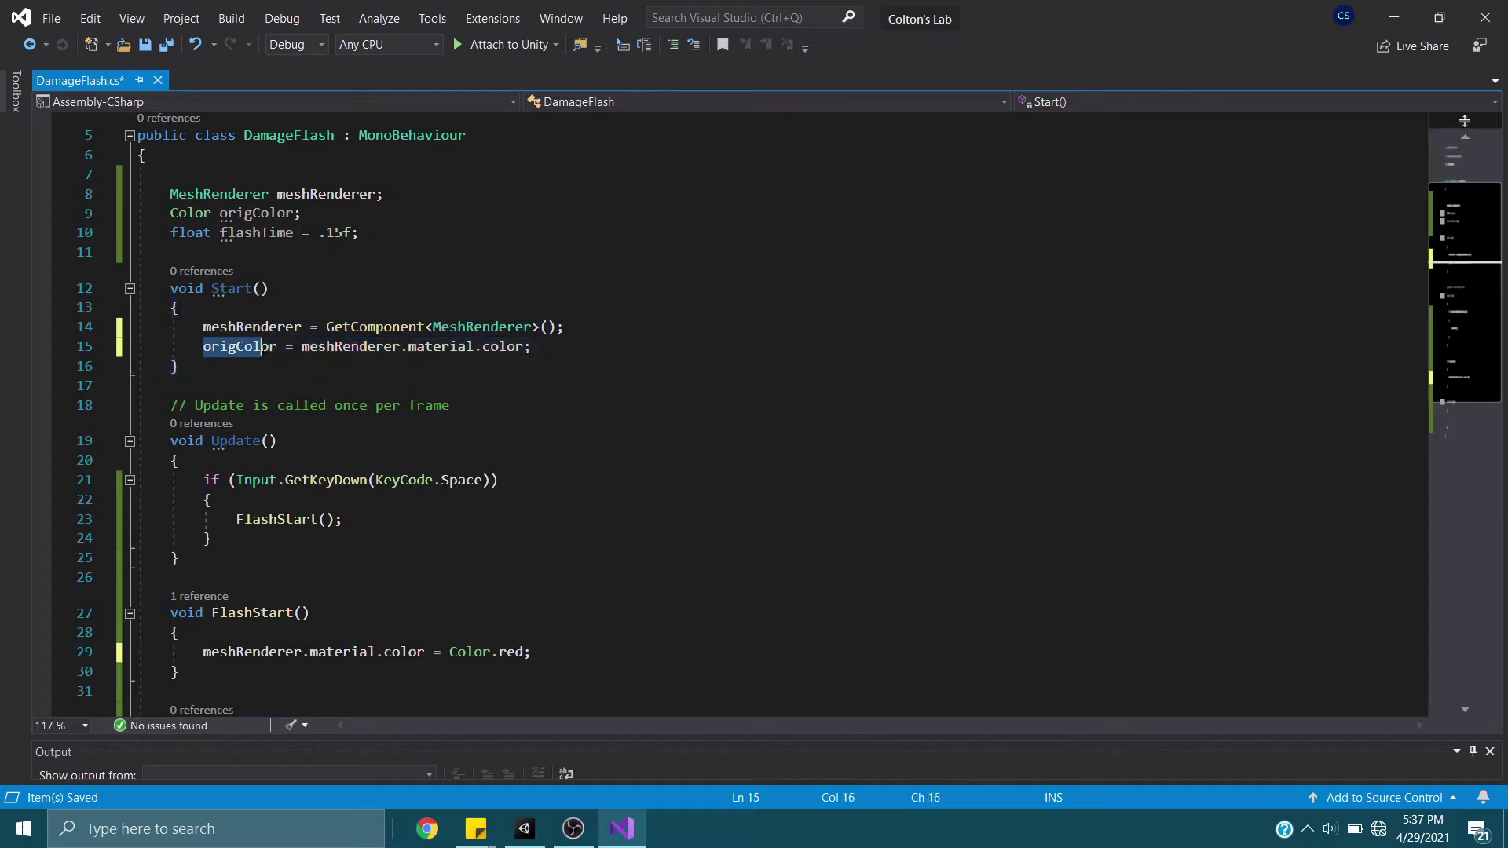
left_click(278, 327)
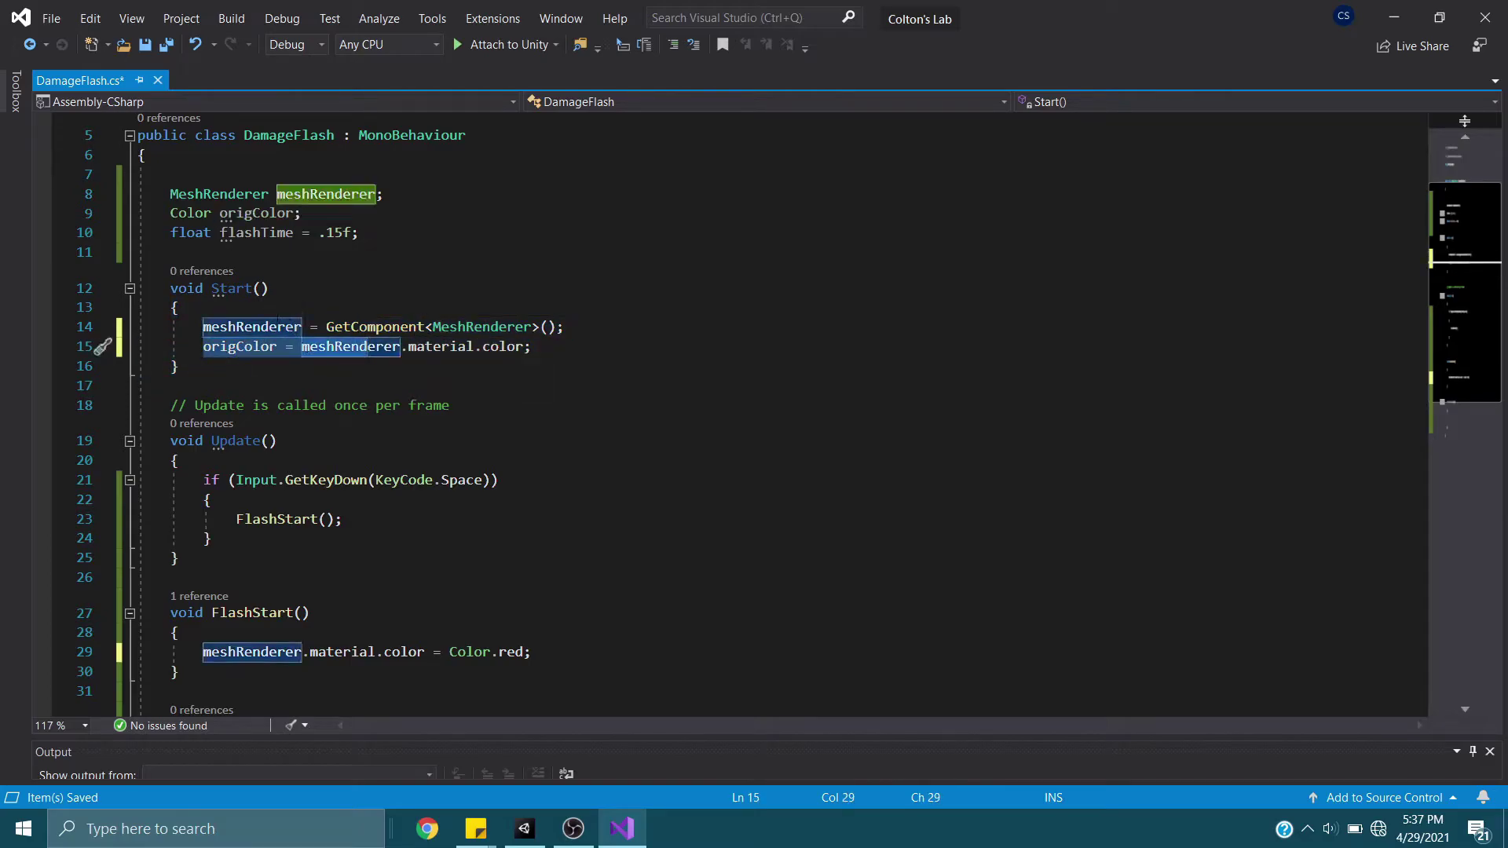
left_click(446, 347)
left_click(498, 346)
Add a FlashStart line after the red line: meshRenderer.material.color = origColor
left_click(592, 656)
scroll(638, 559, "down", 2)
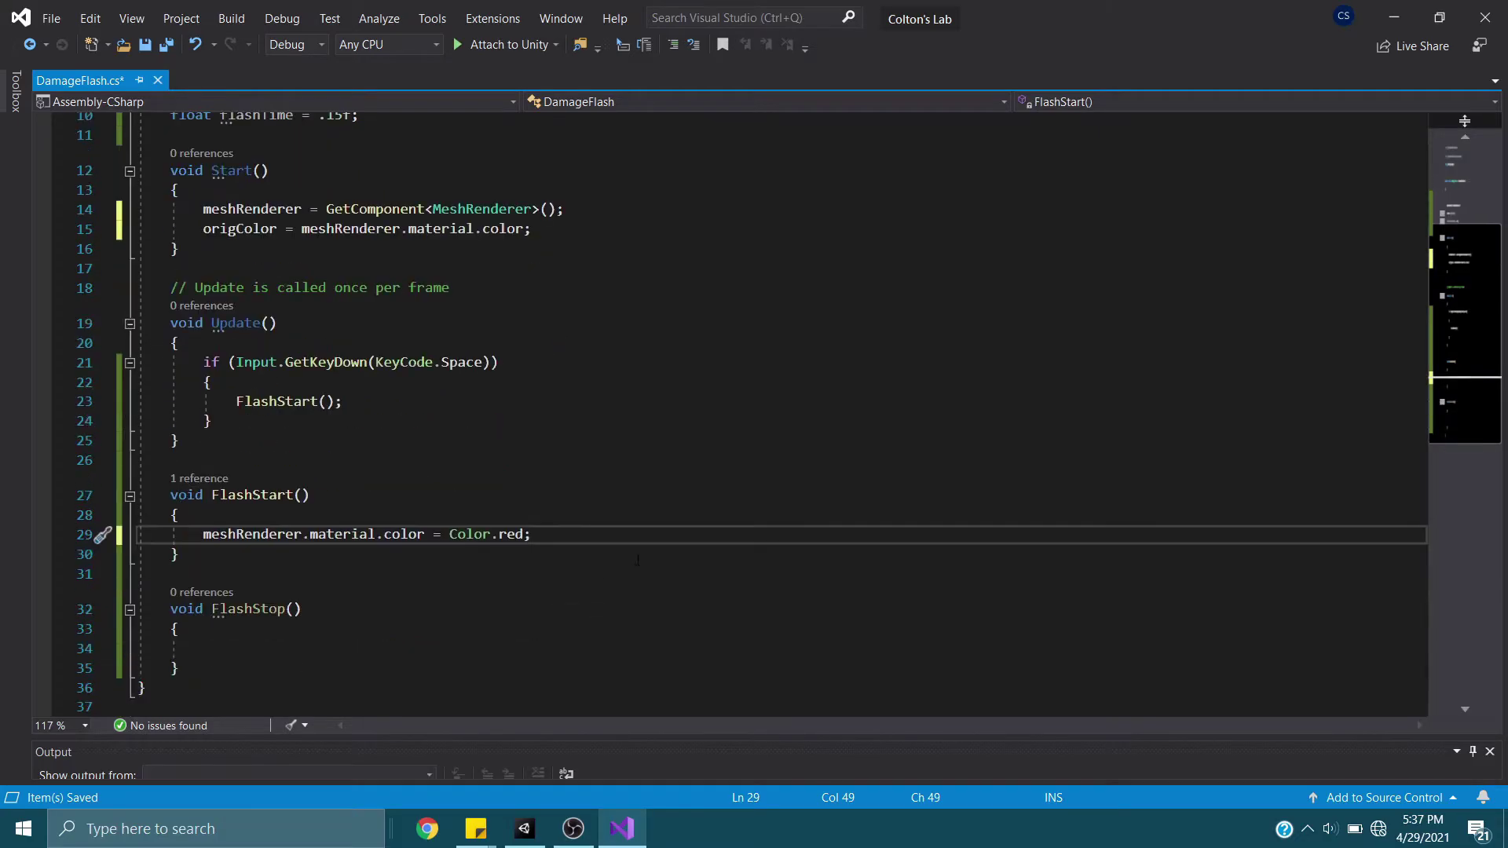
key("Return")
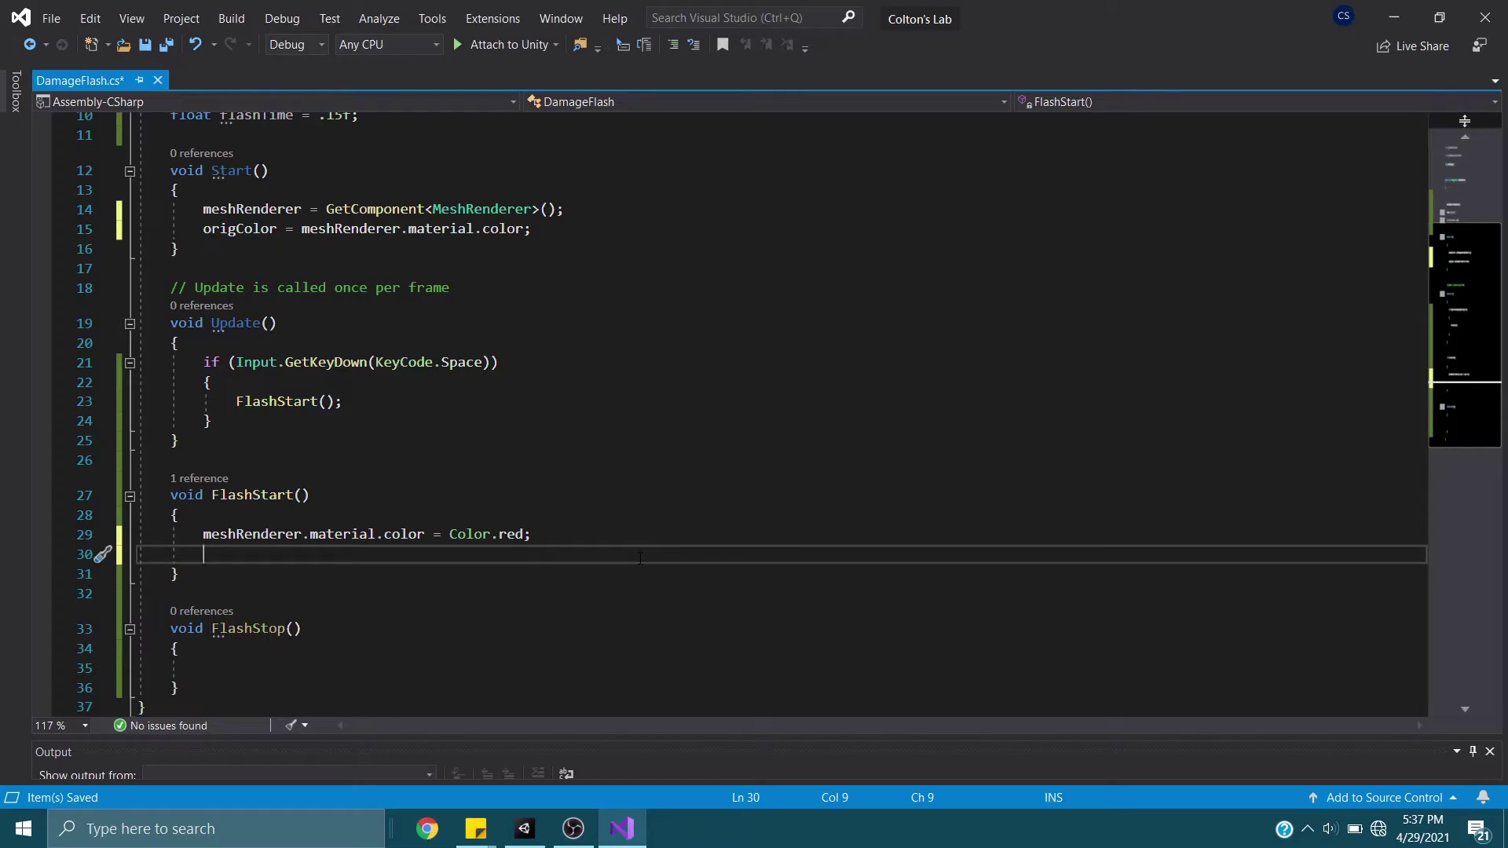
type("meshf")
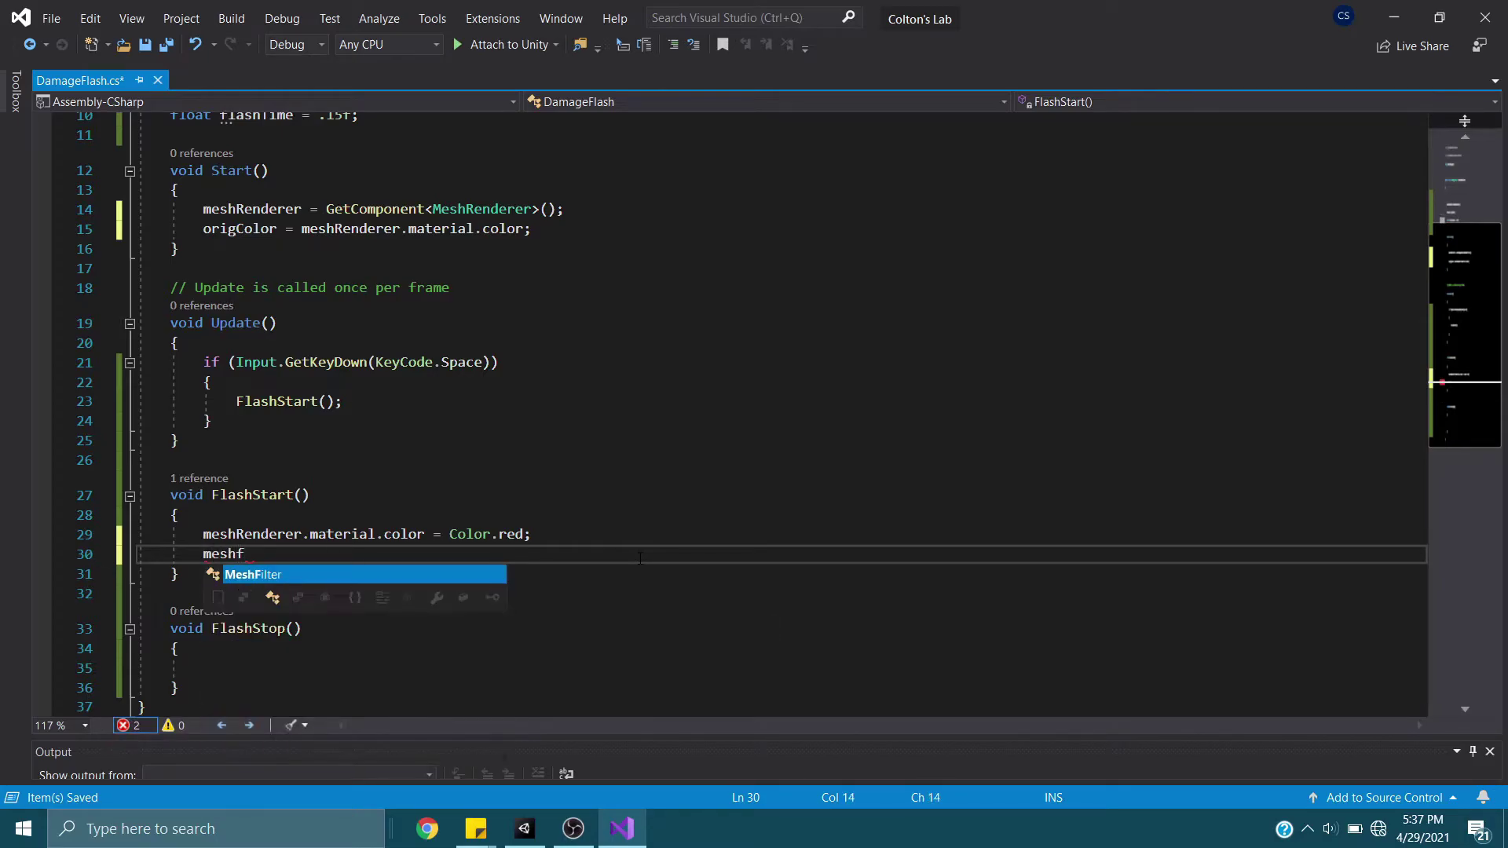
key("BackSpace")
type("re")
key("Tab")
type(".")
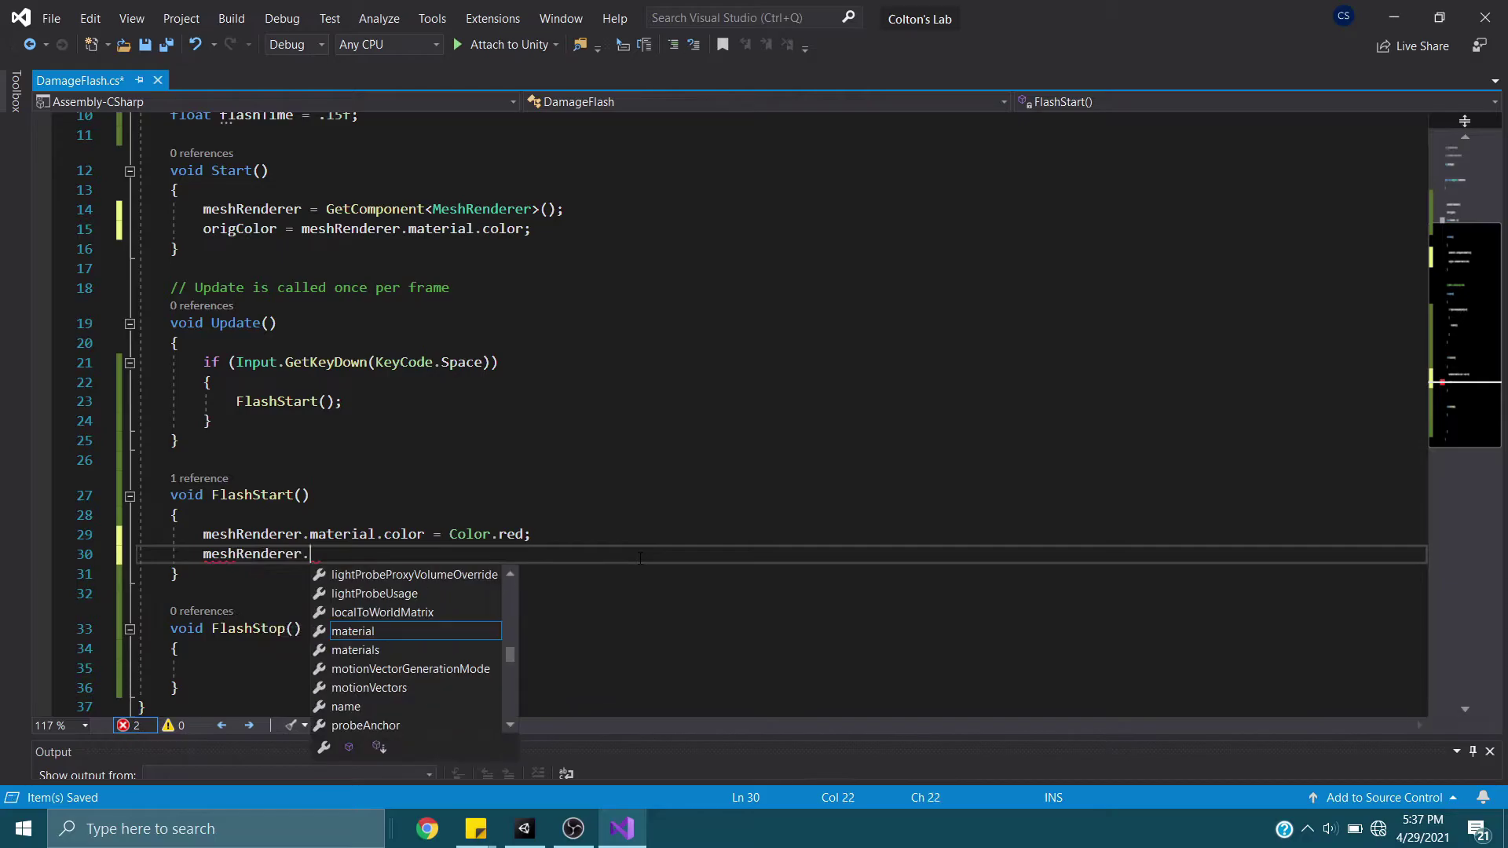
type("material.co")
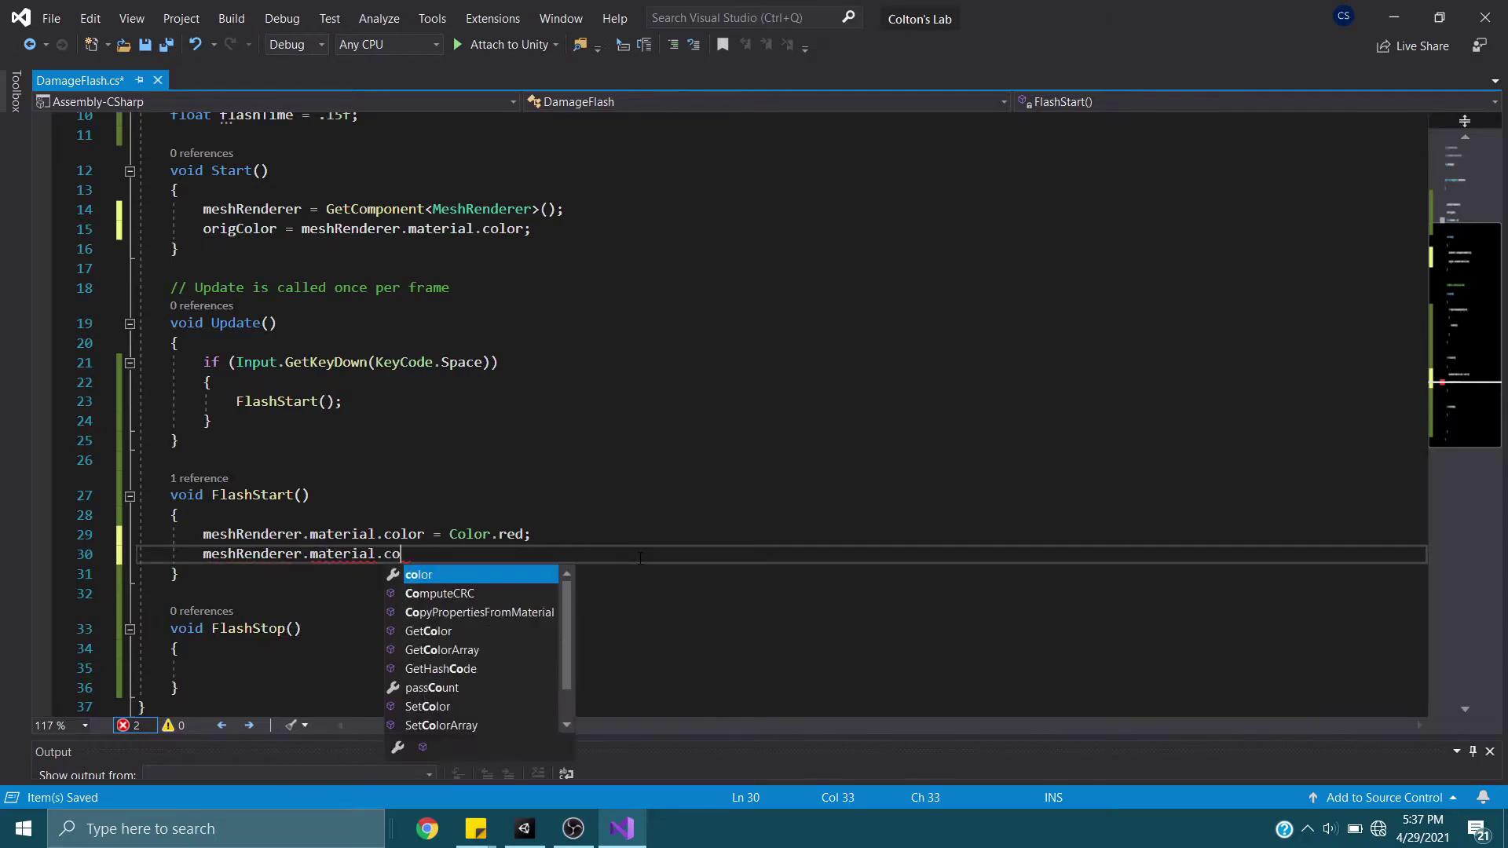
type("lor = orig")
key("Tab")
type(";")
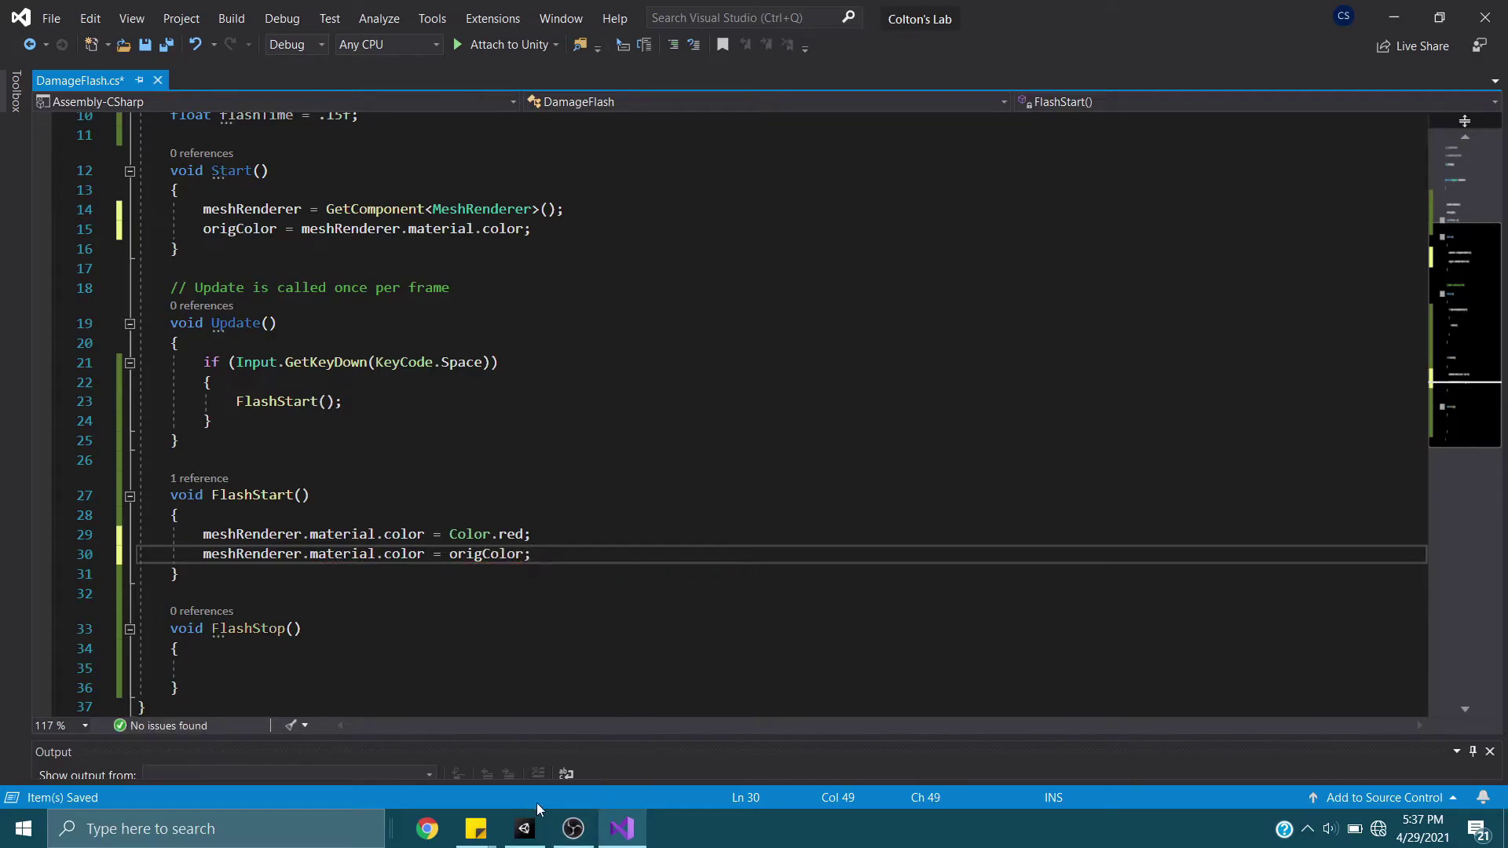
scroll(673, 493, "down", 2)
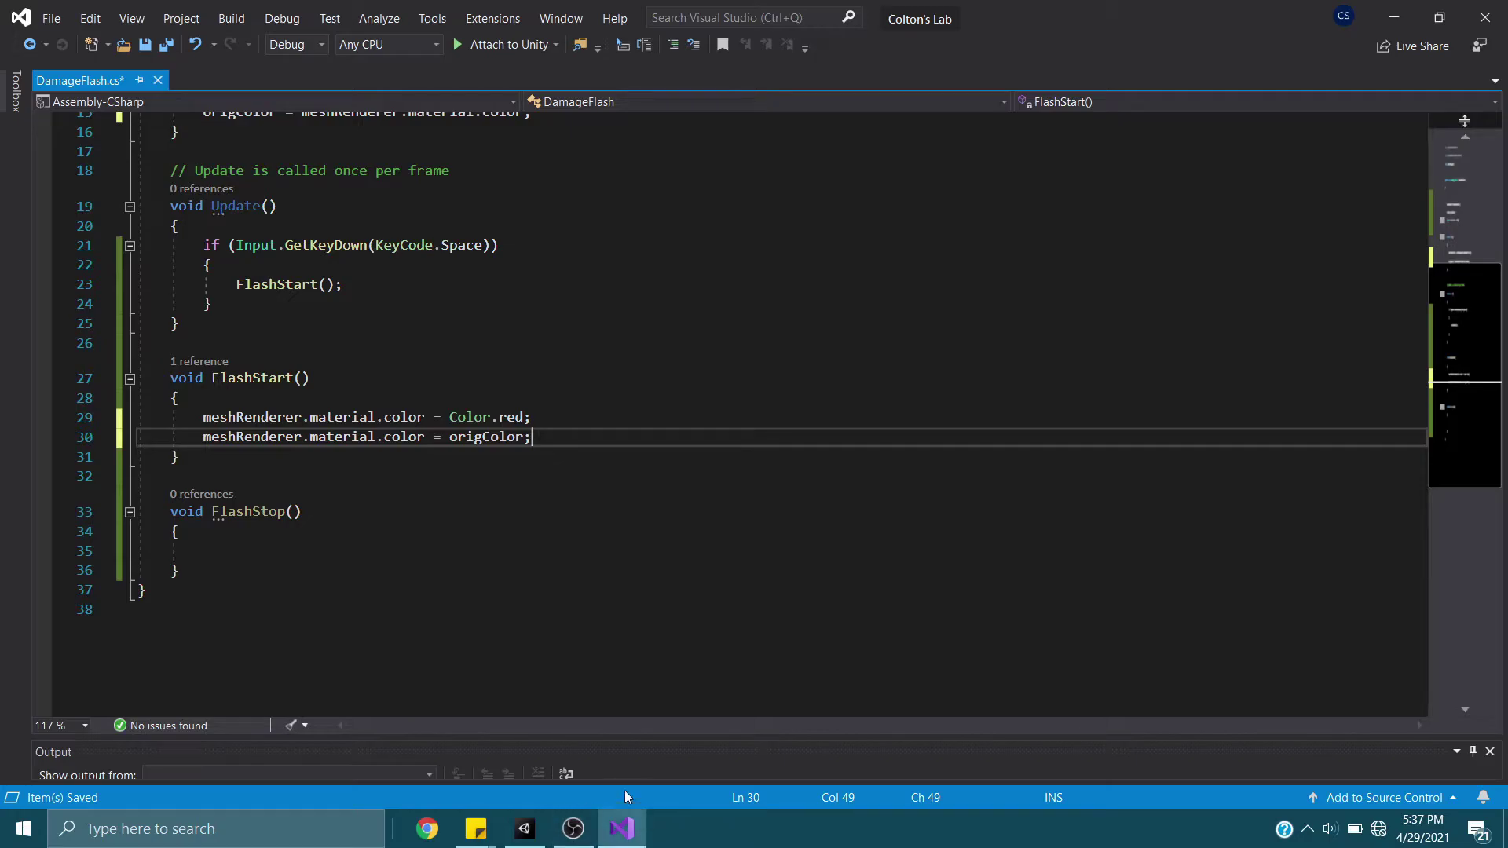
Save the script, test-play the Cube in Unity, then stop and return to Visual Studio
left_click(692, 538)
key("ctrl+s")
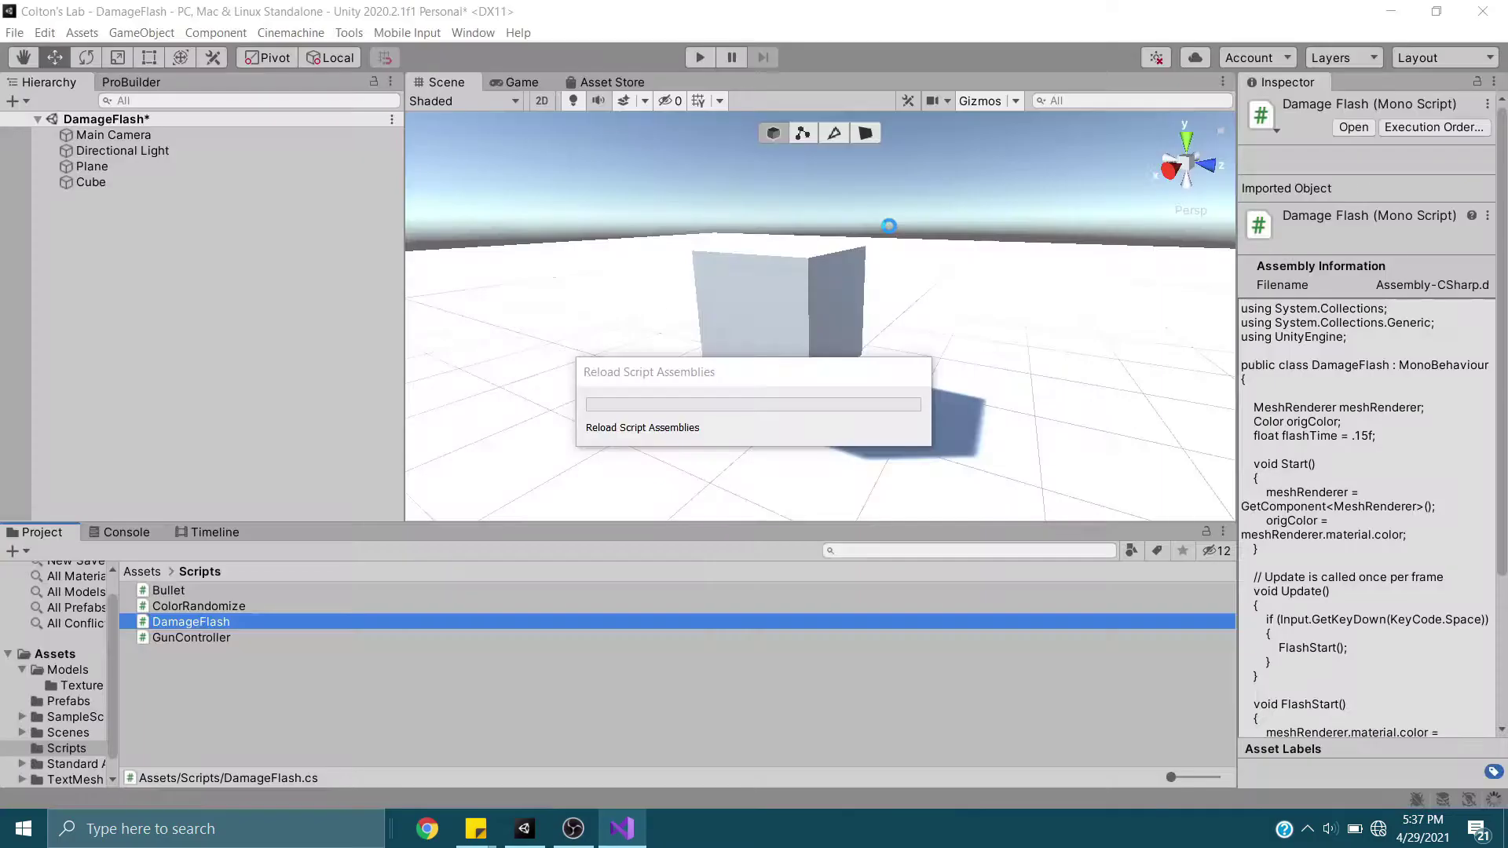
key("alt+Tab")
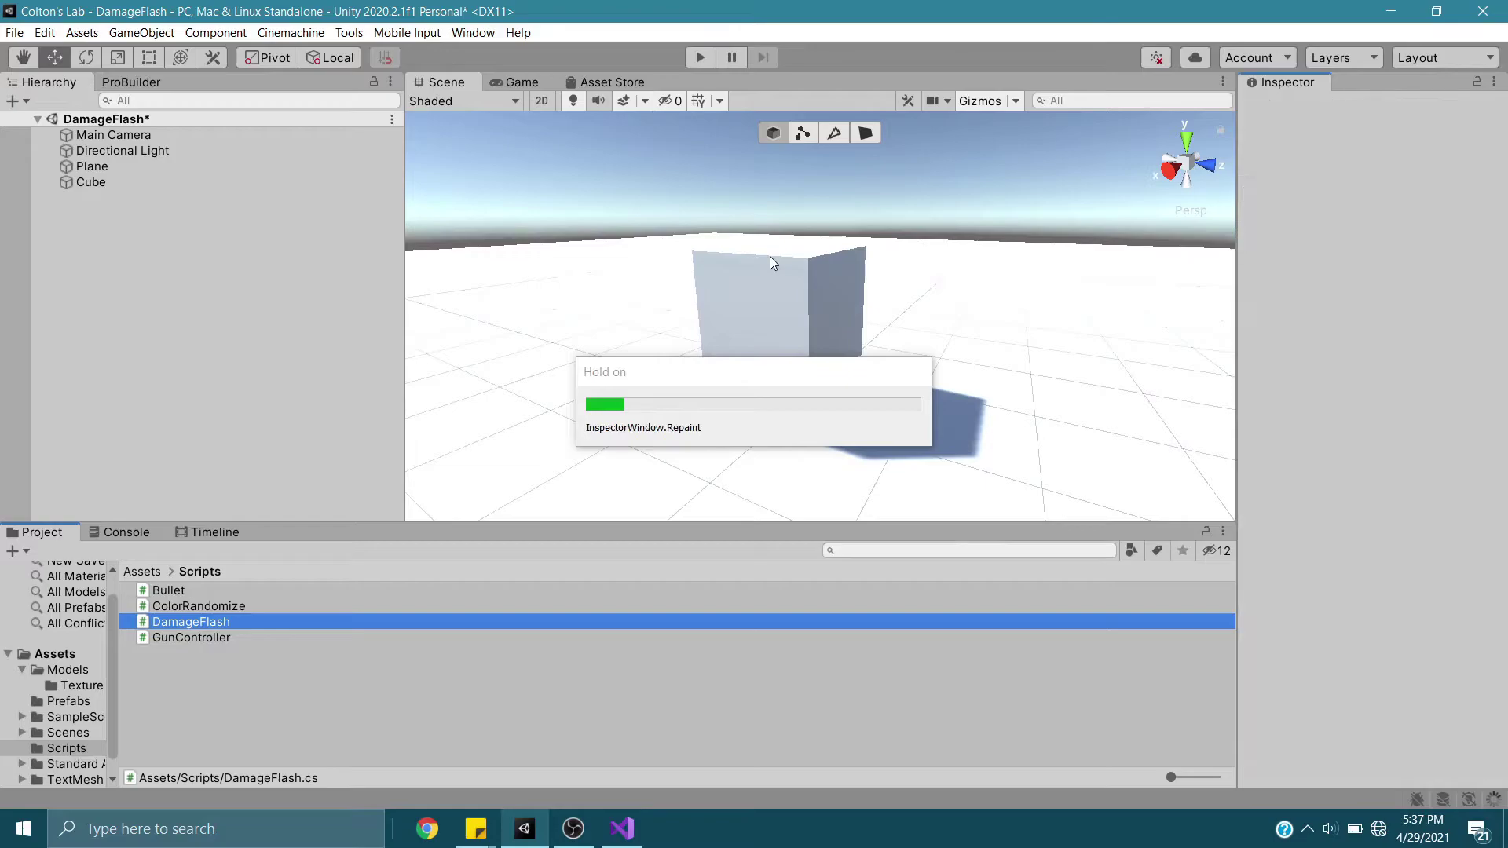
left_click(101, 182)
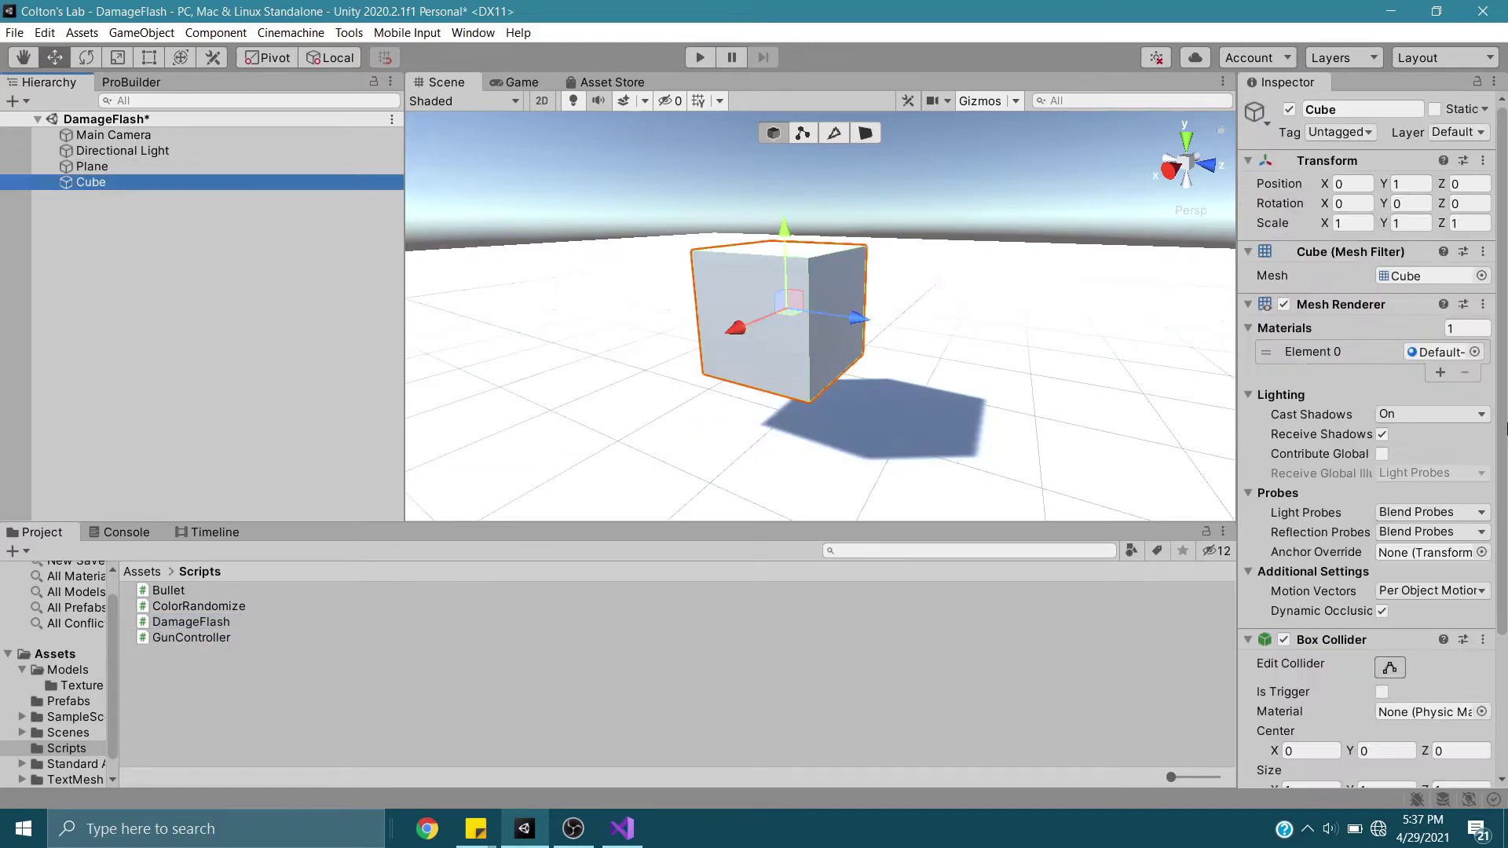
scroll(1471, 443, "down", 5)
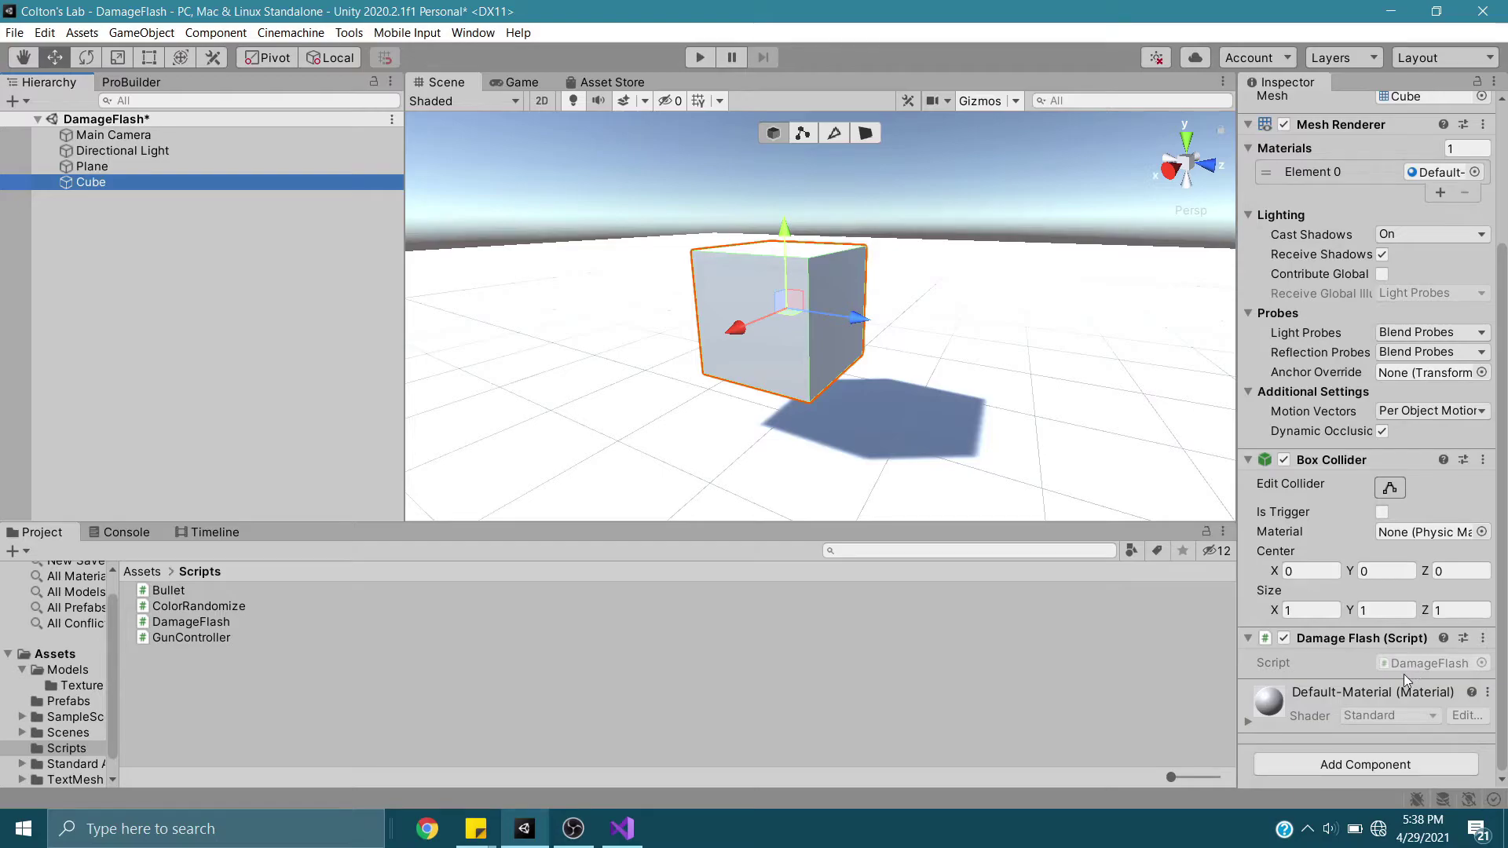
left_click(701, 60)
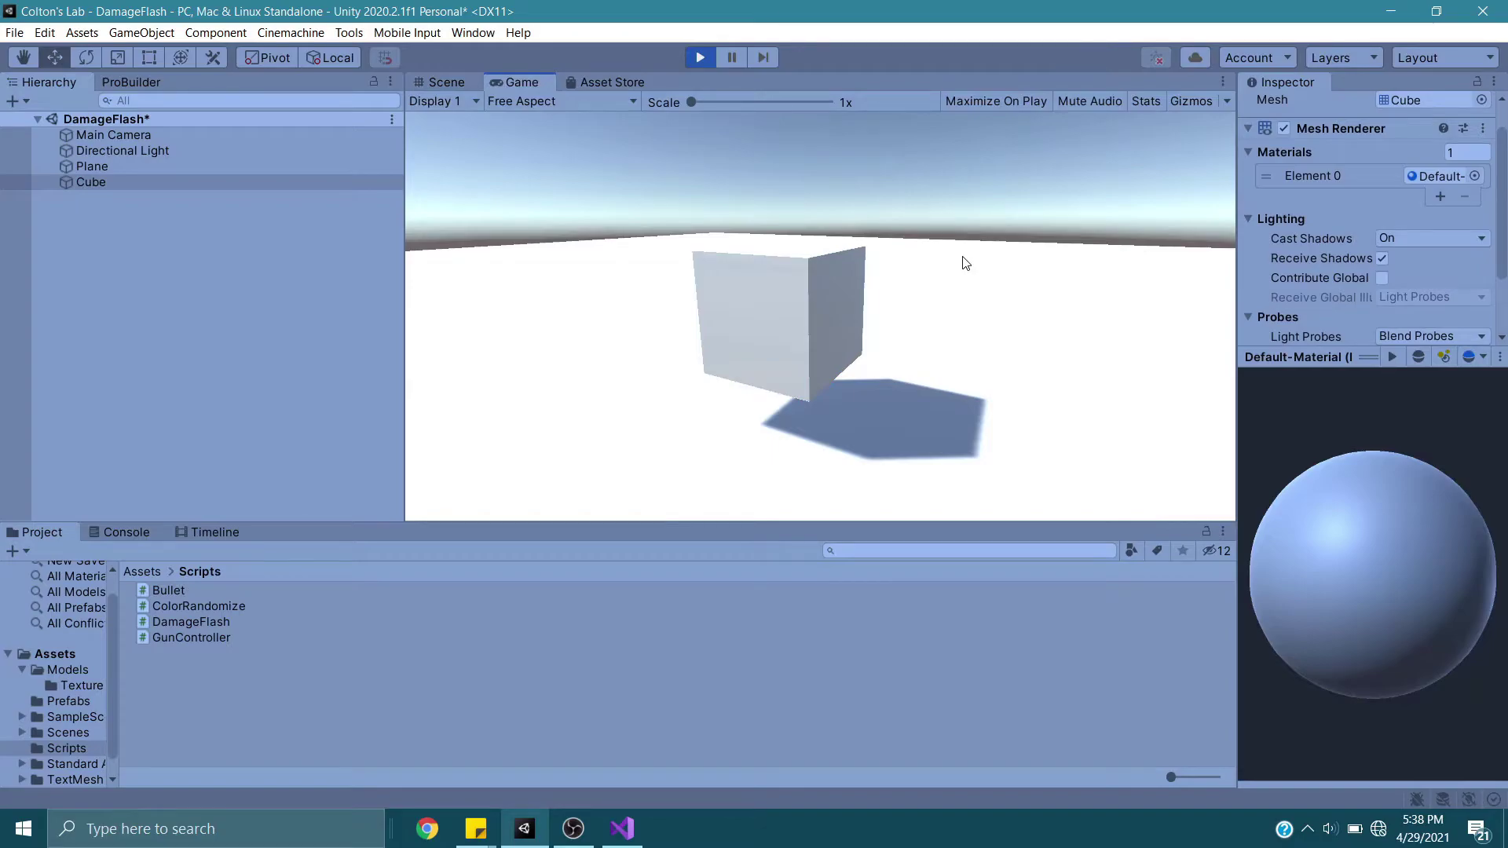
left_click(714, 57)
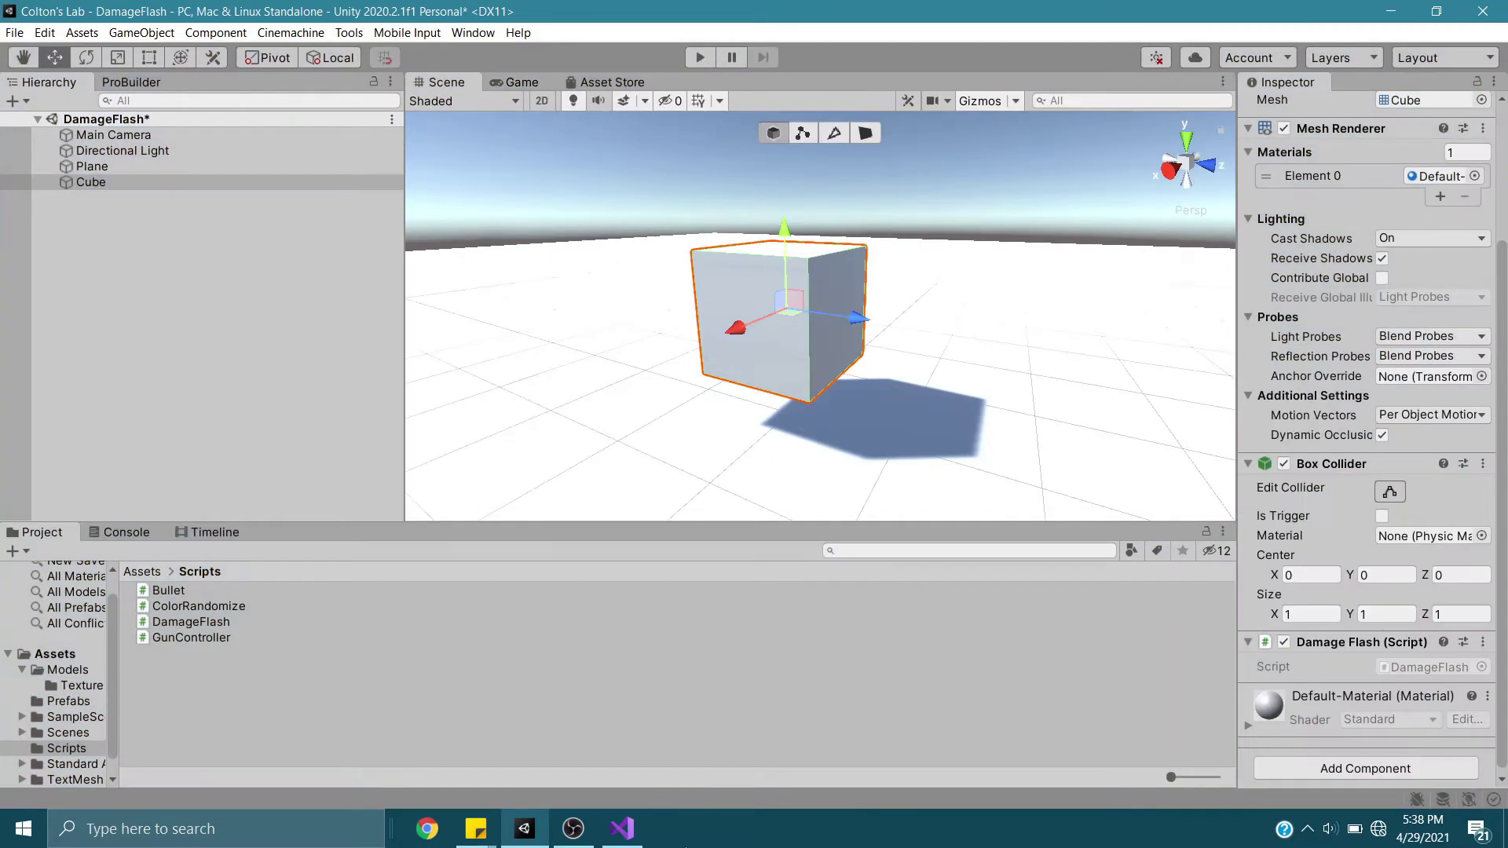
key("alt+Tab")
Move the origColor reset line out of FlashStart into FlashStop
left_click(722, 511)
left_click(683, 417)
left_click(652, 456)
key("alt+Down")
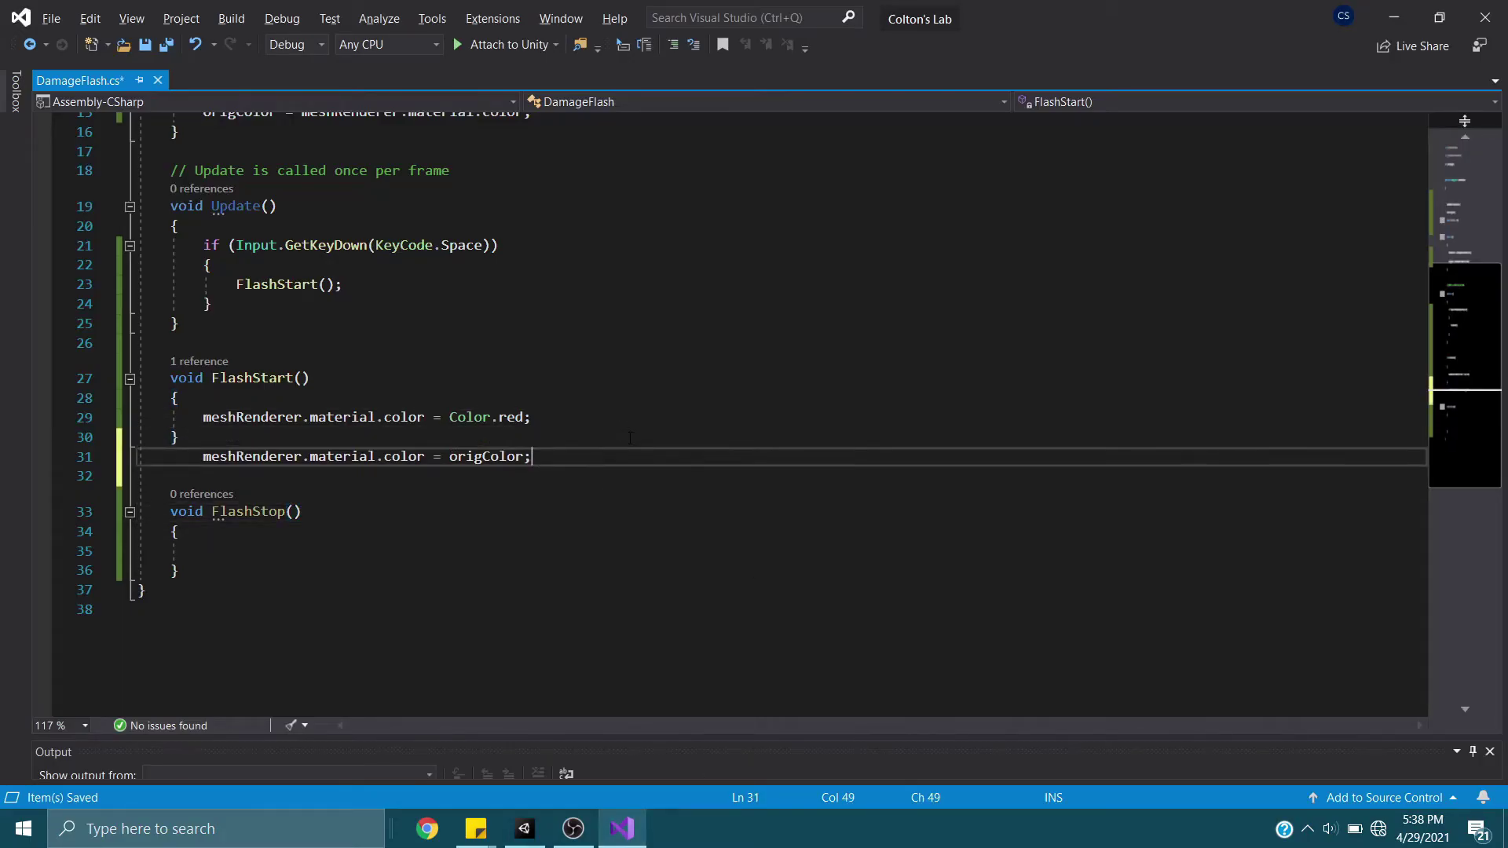
key("alt+Down")
key("alt+Down")
key("alt+Down")
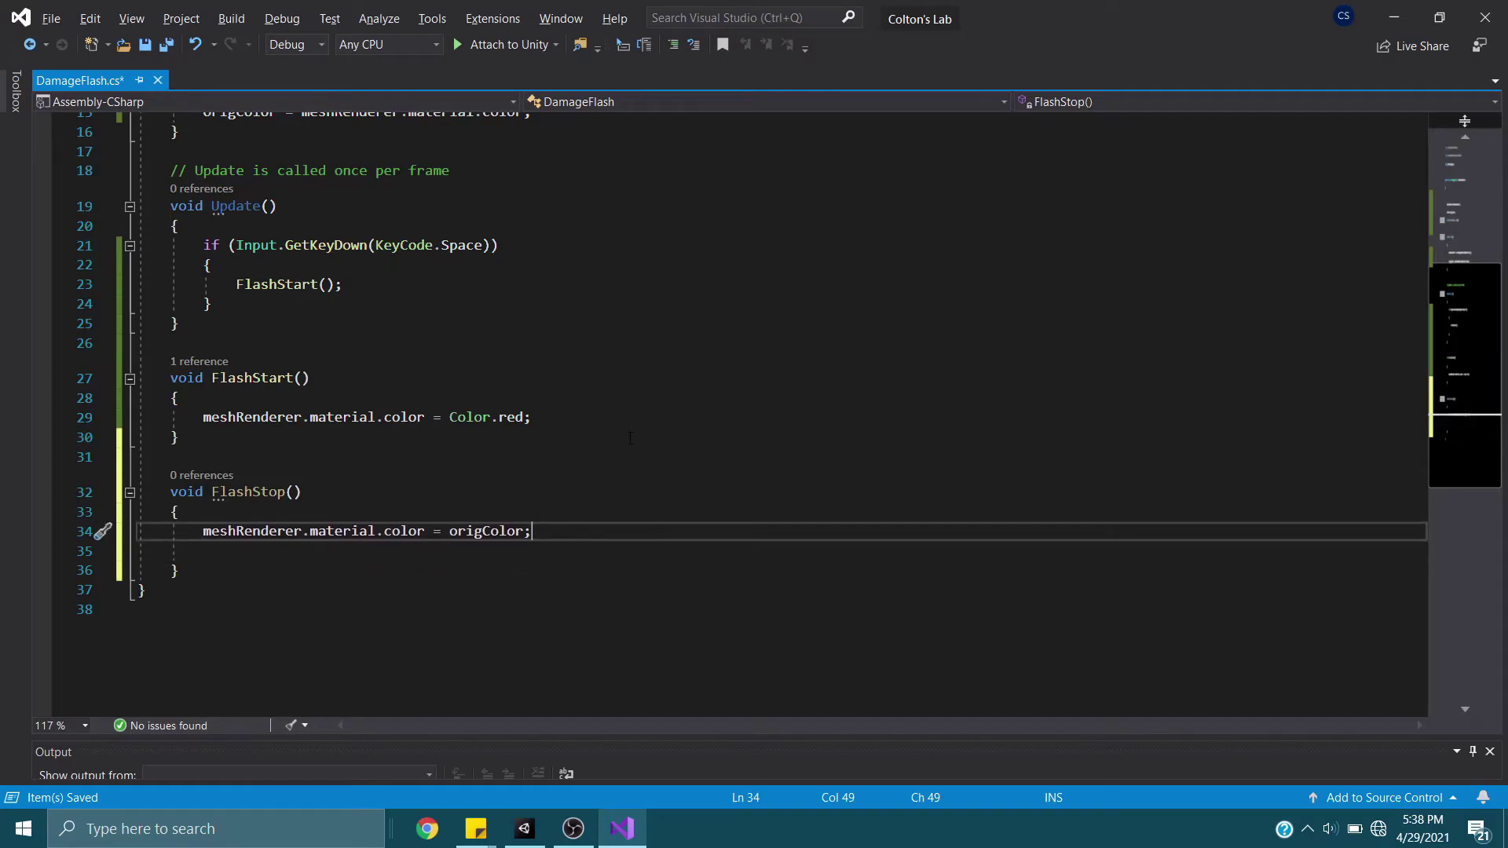
key("alt+Down")
key("alt+Up")
key("alt+Up")
key("alt+Down")
key("alt+Down")
key("alt+Up")
Add Invoke("FlashStop", flashTime); under the red colour line in FlashStart
key("Up")
key("Up")
key("Up")
key("Up")
key("Up")
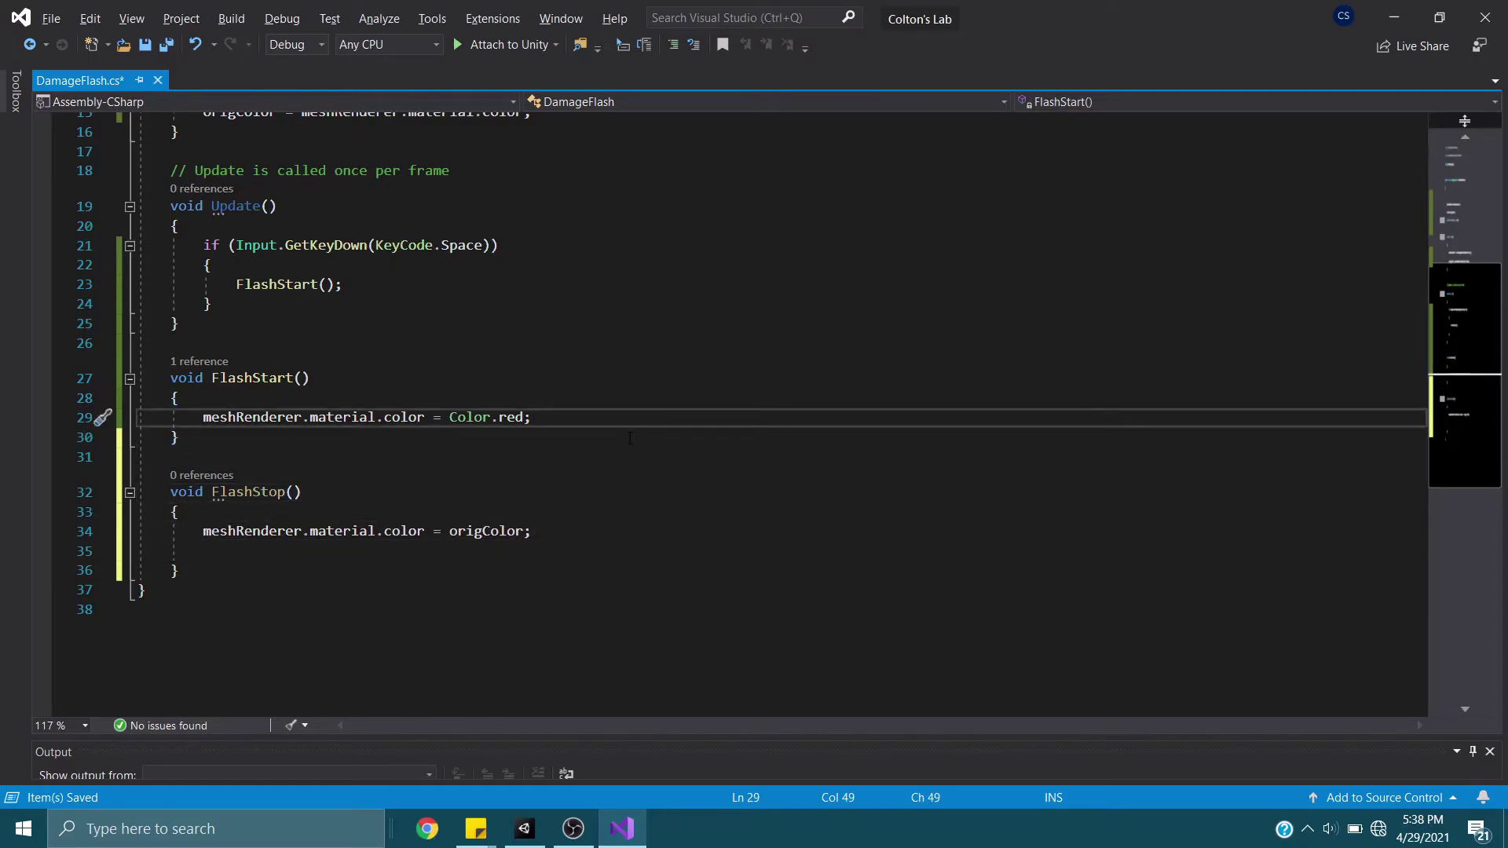
key("Return")
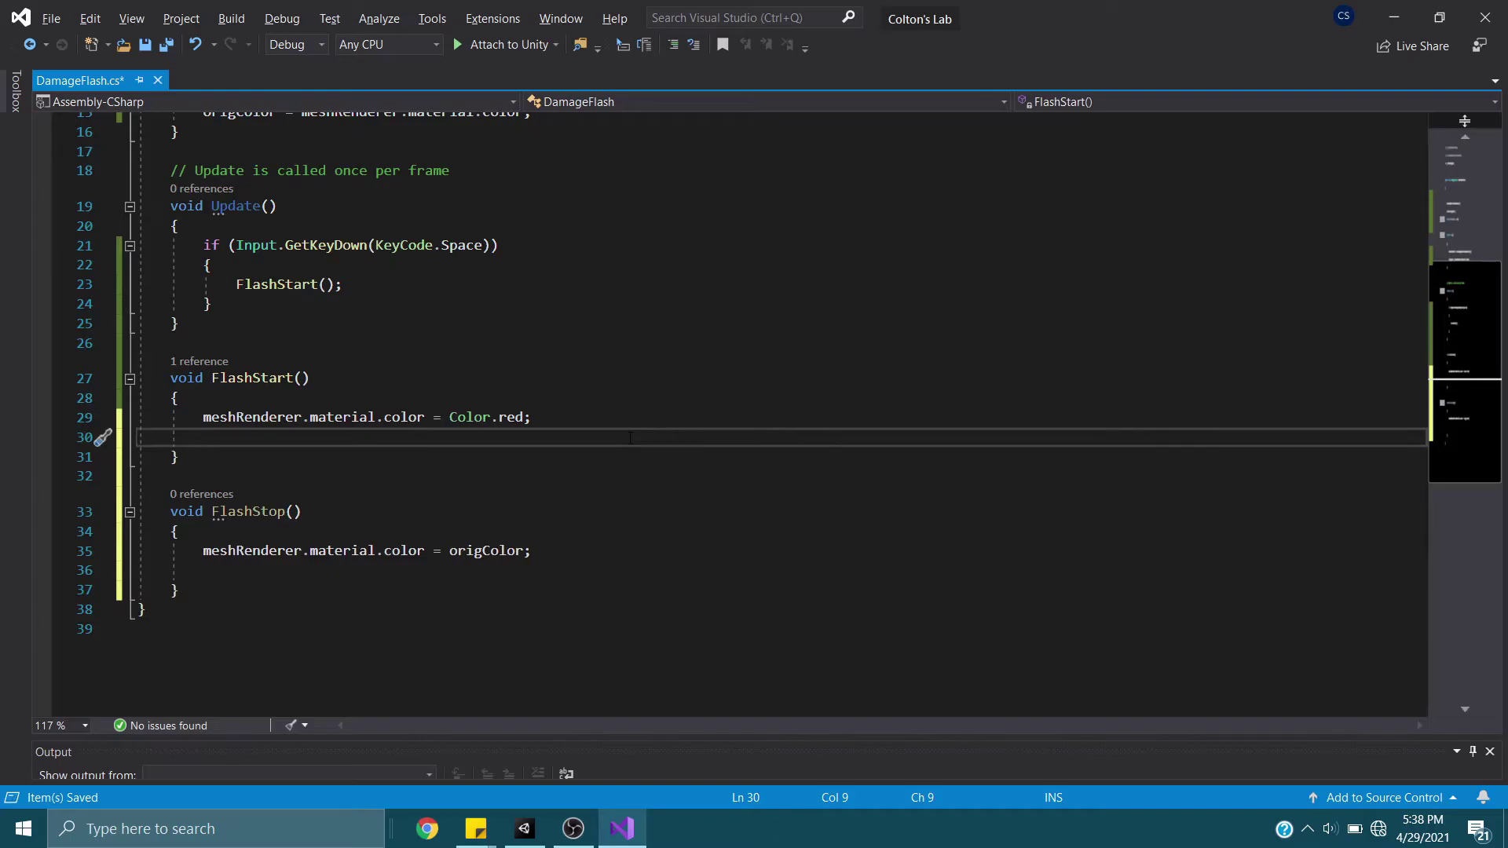
type("Invoke(")
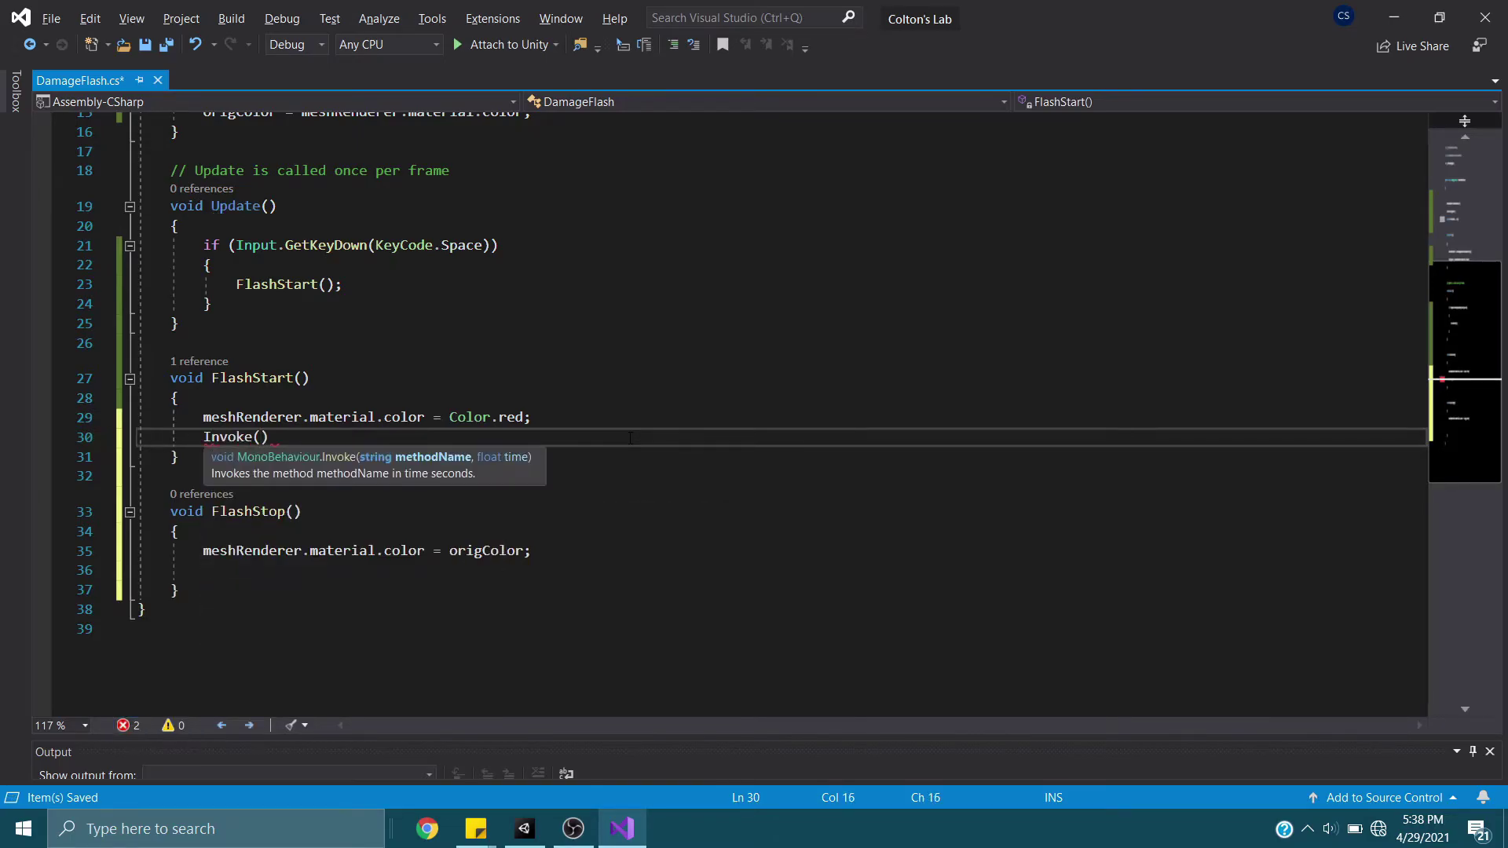
type("\"FlashStop\",")
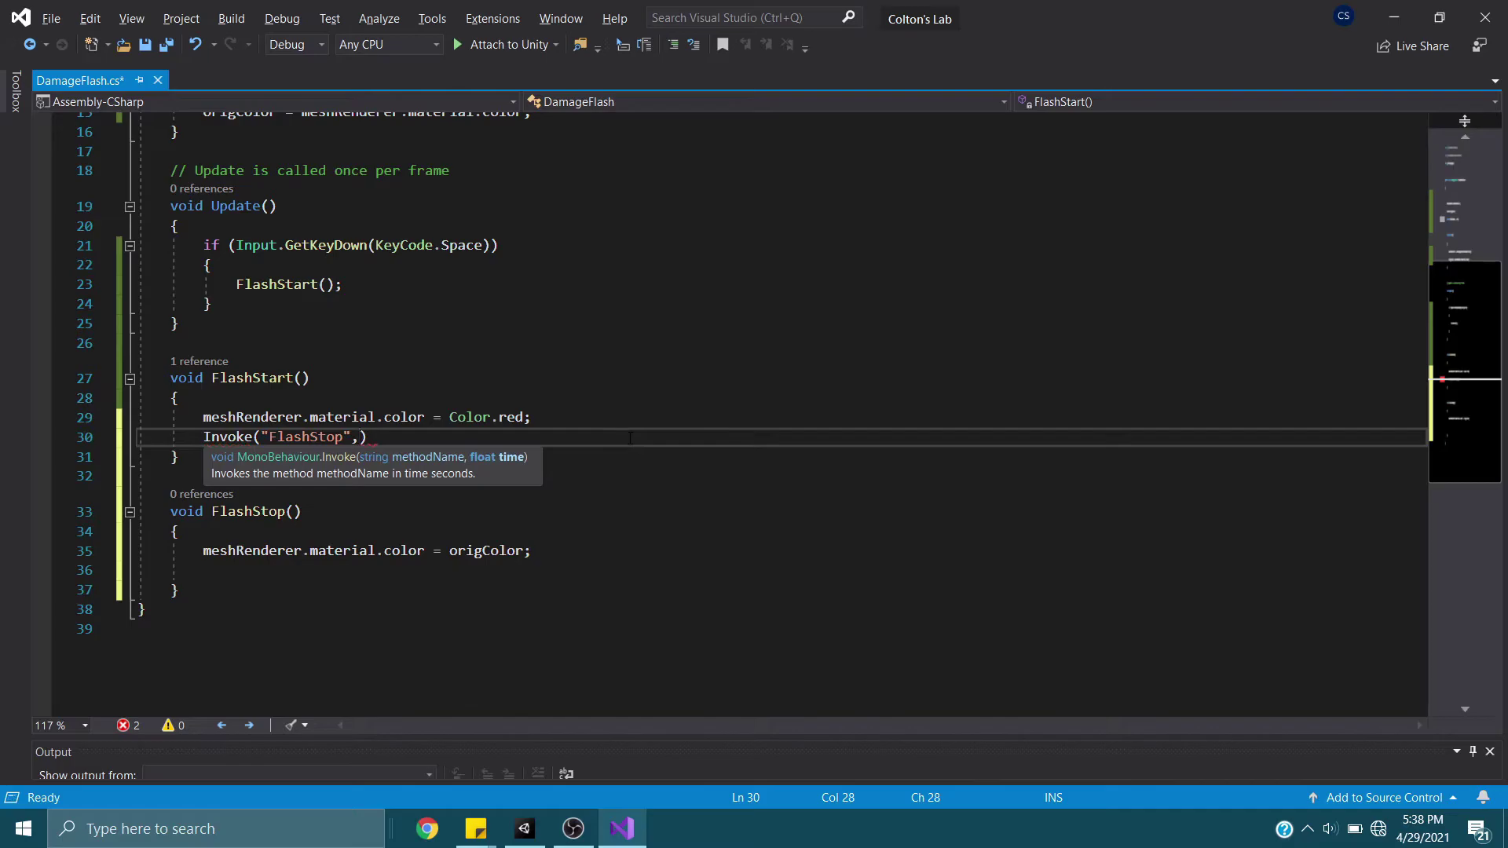
type("fl")
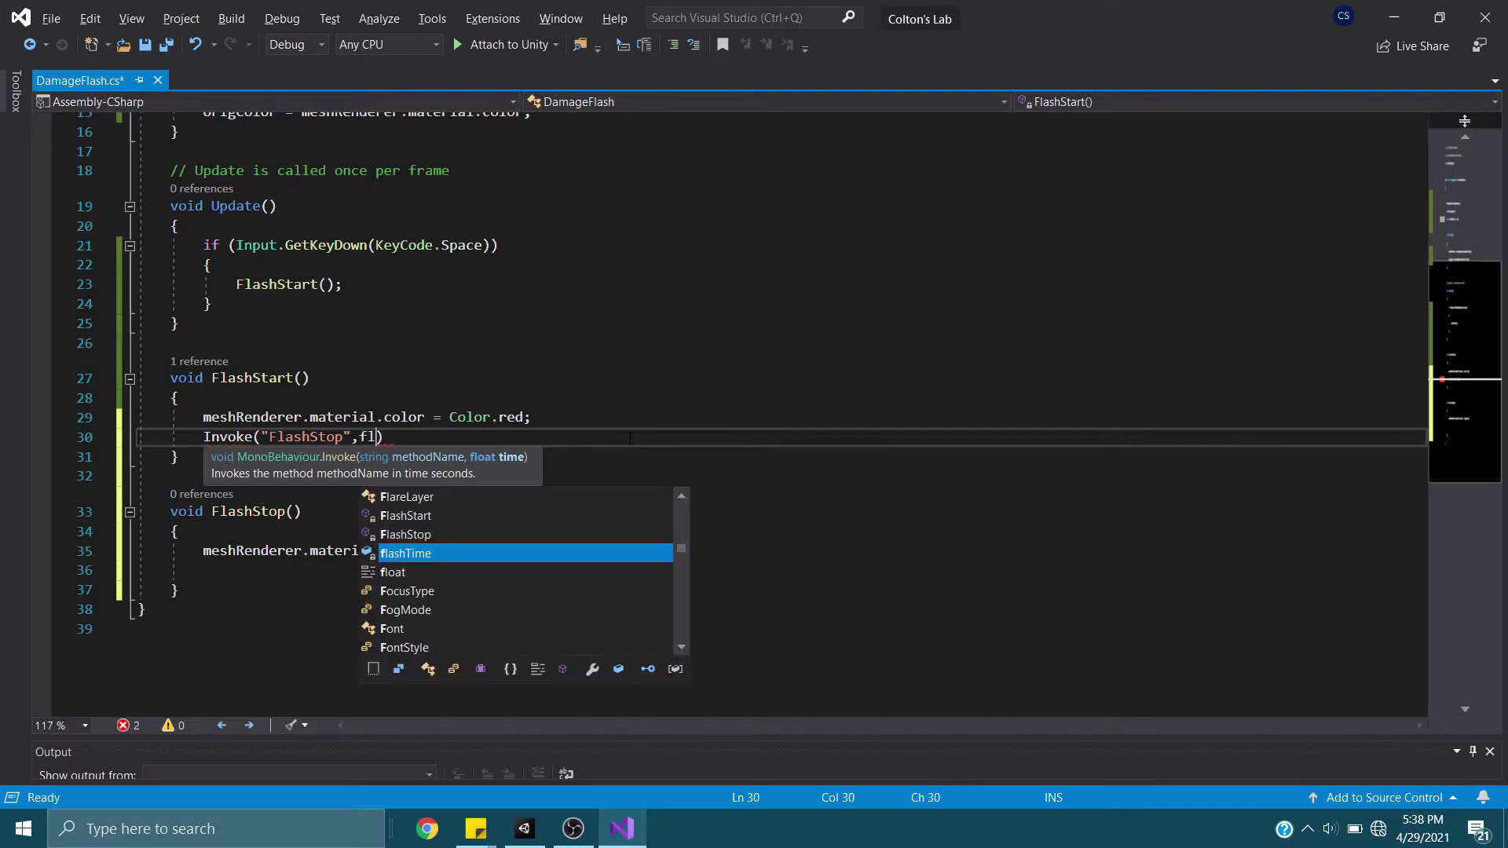
type("ashT")
key("Tab")
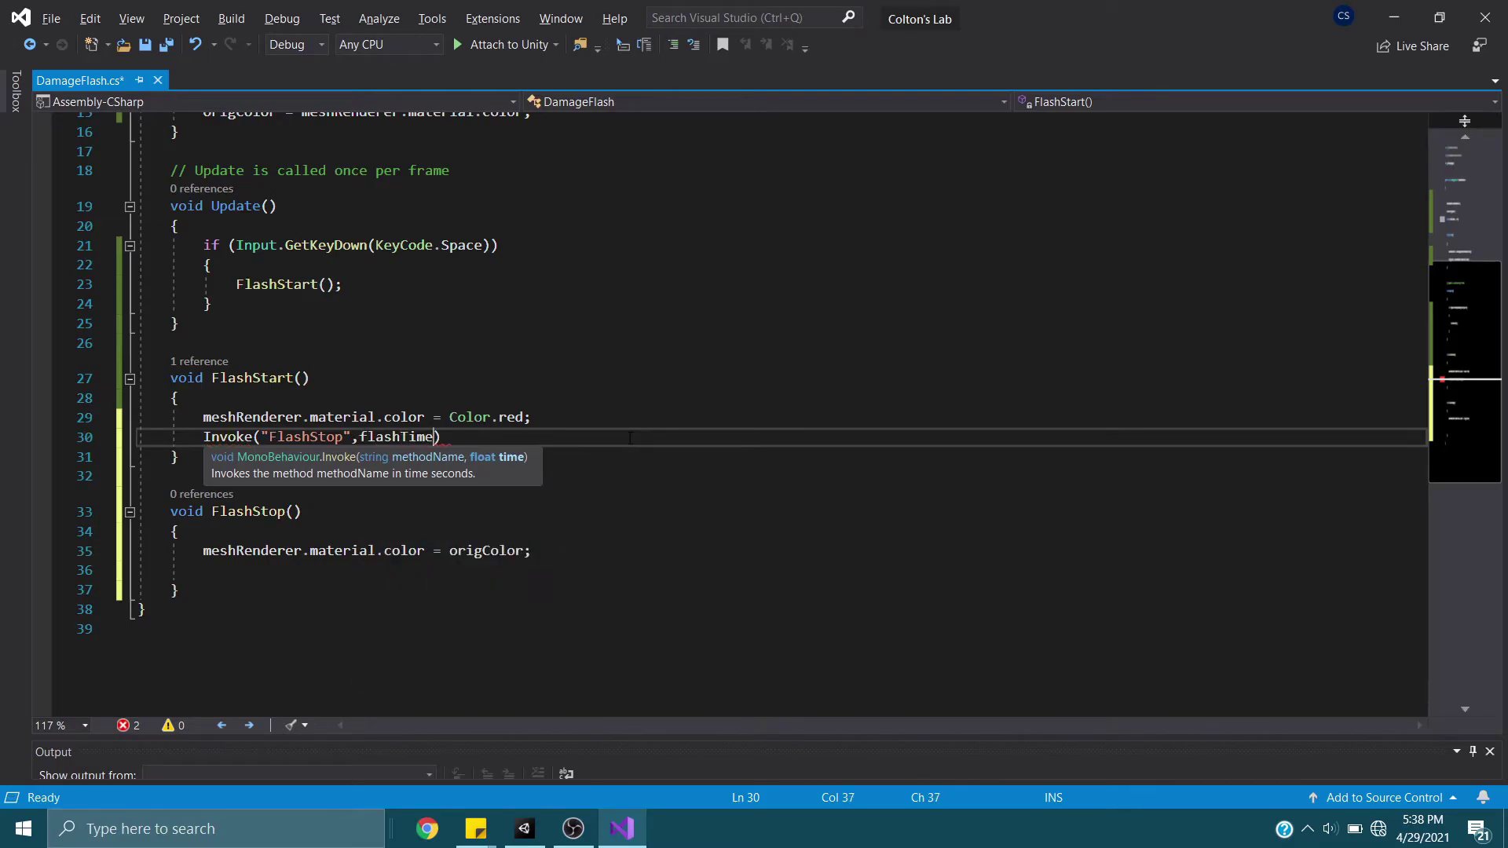
type(");")
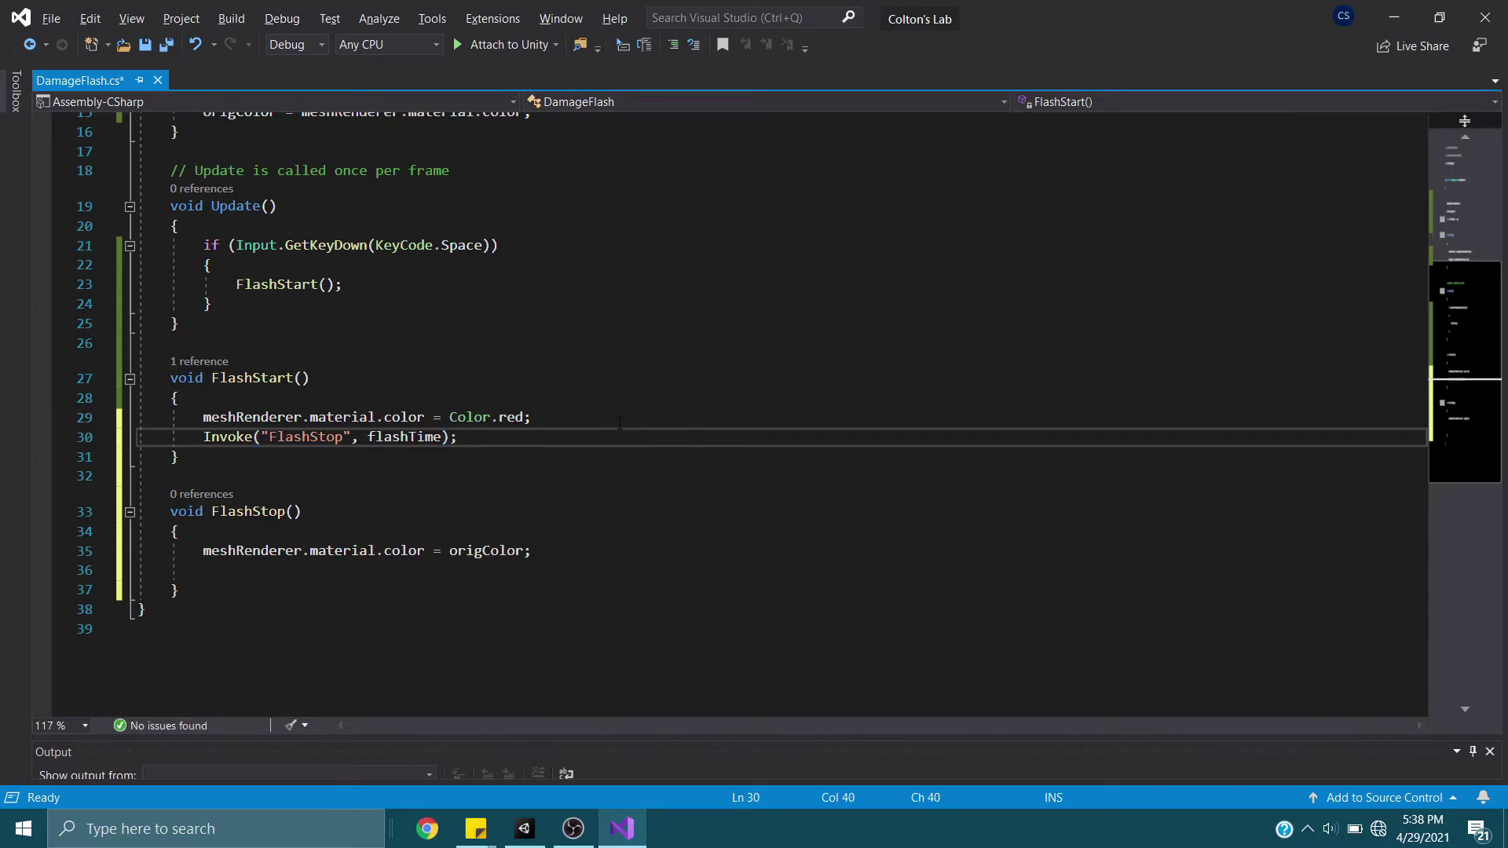
Review the Invoke and colour-restore lines, then save the script
left_click(606, 422)
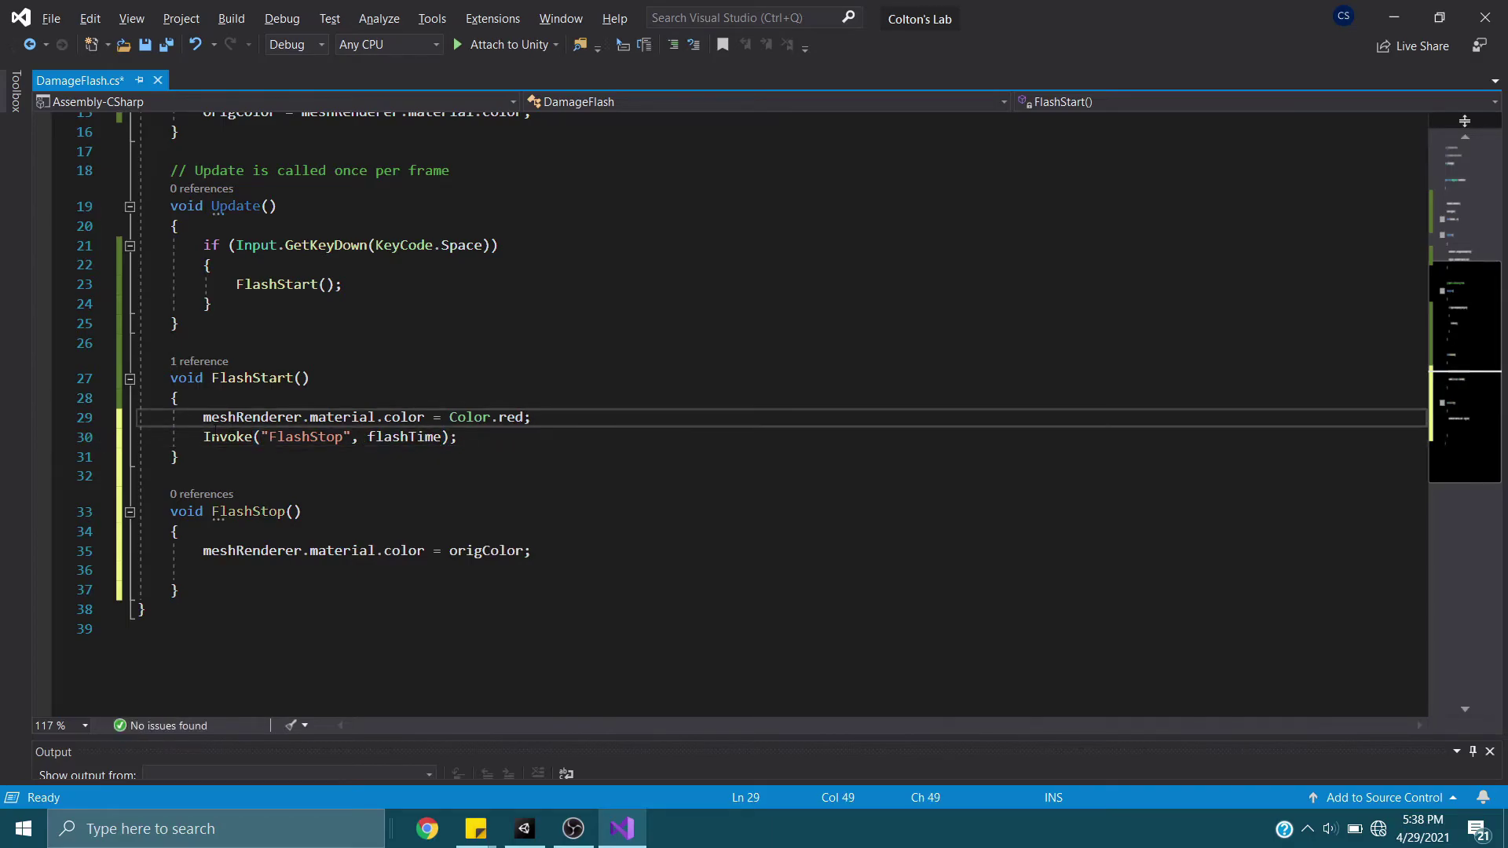
left_click_drag(200, 436, 439, 437)
scroll(447, 449, "up", 3)
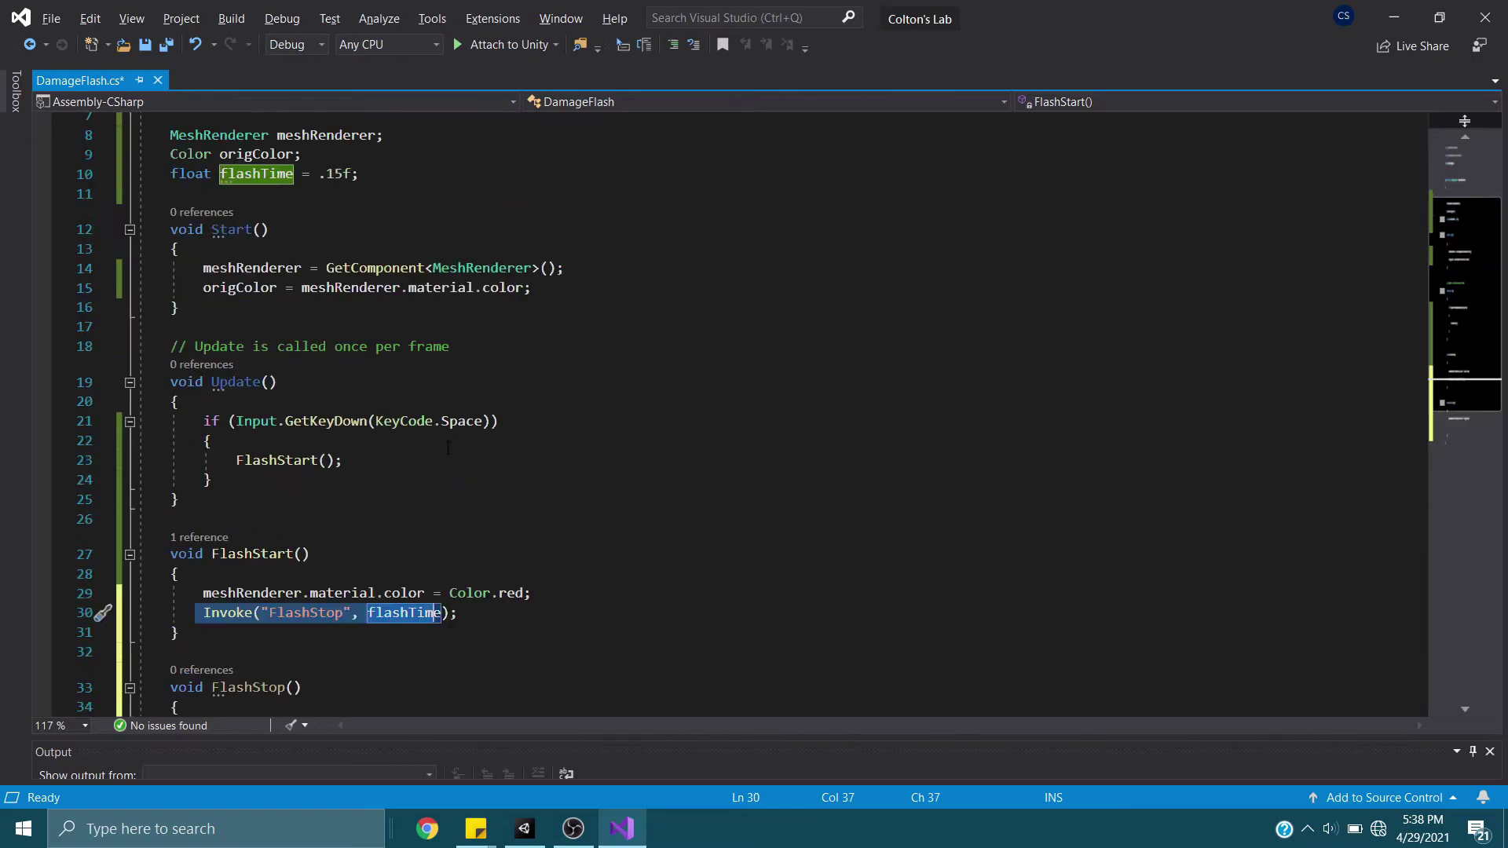
scroll(543, 468, "down", 4)
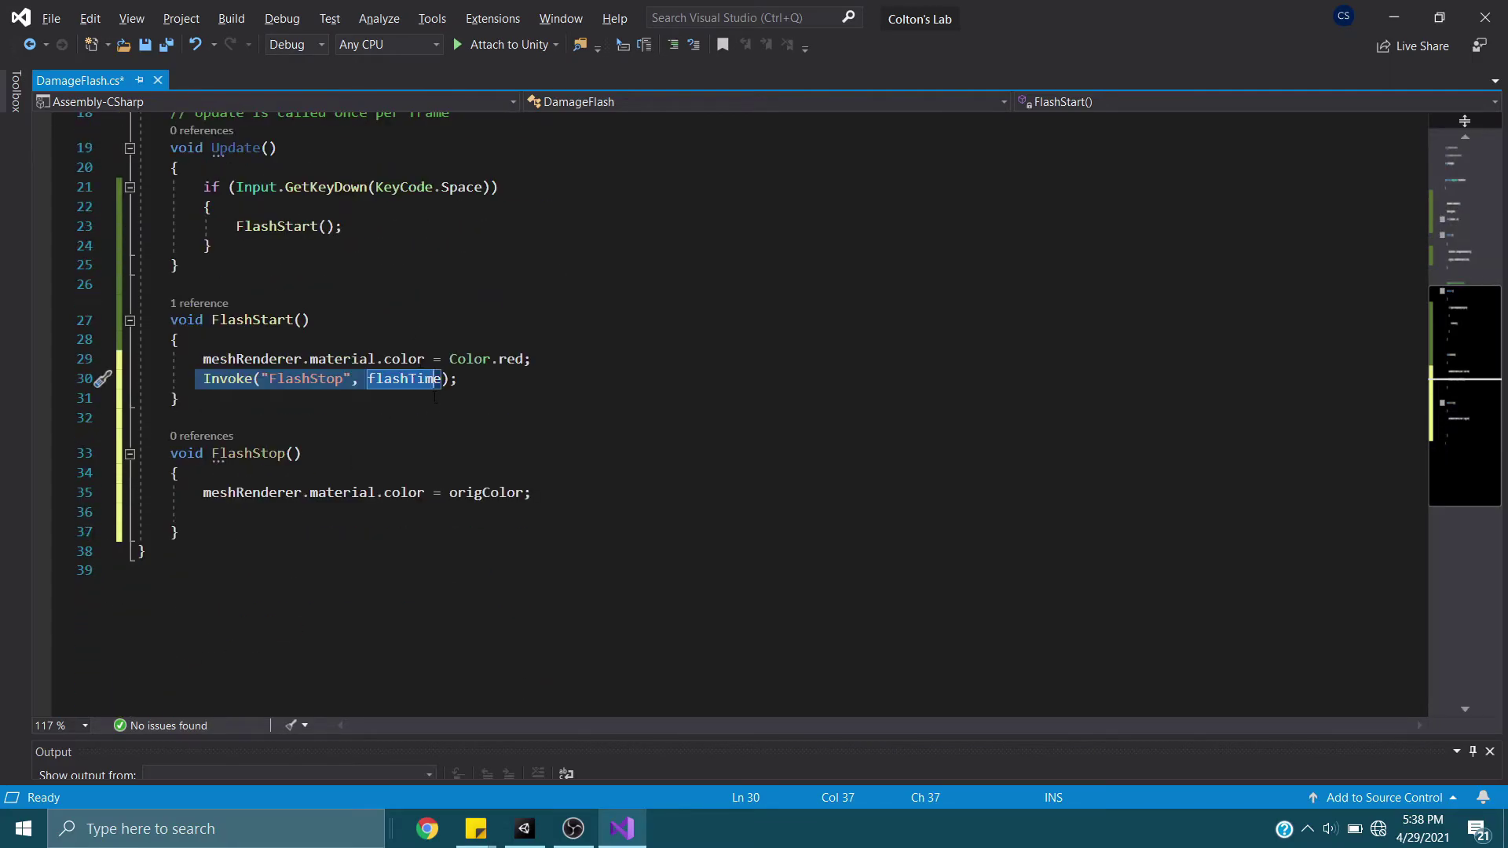
left_click(302, 456)
left_click_drag(244, 492, 490, 492)
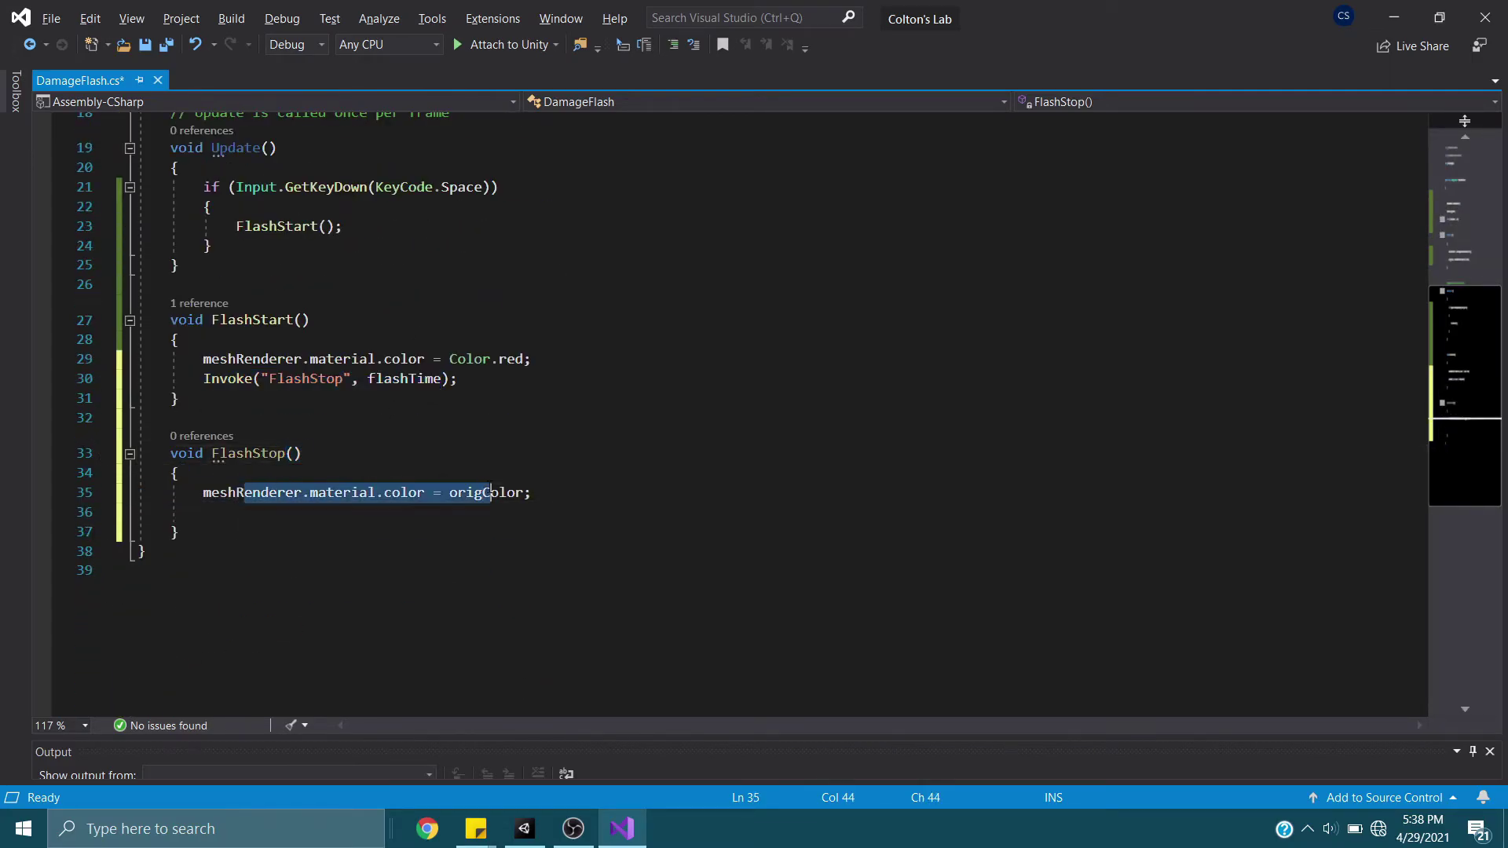
left_click(767, 457)
key("ctrl+s")
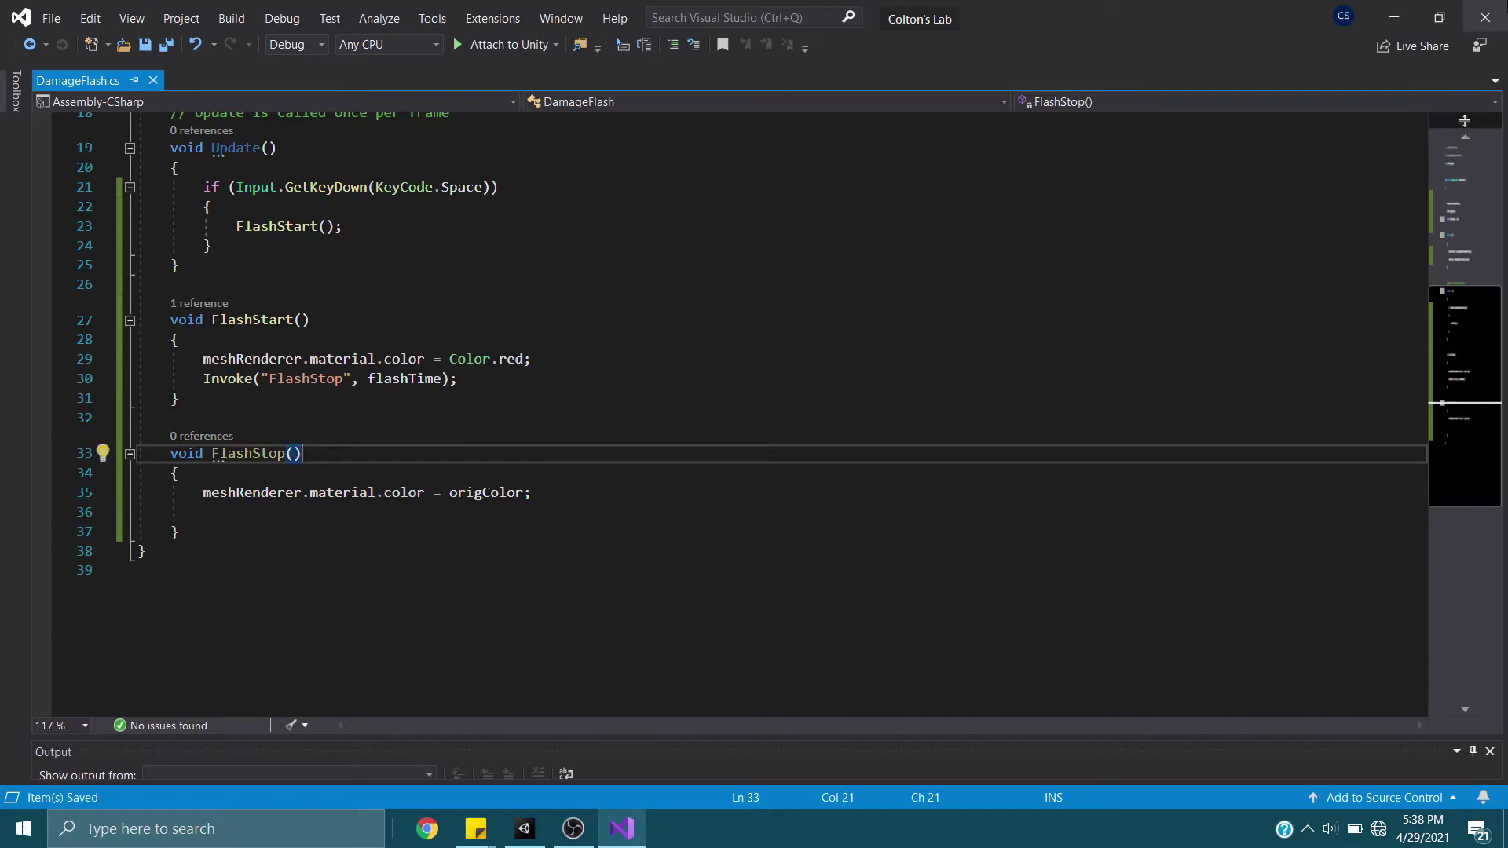
Play-test in Unity so the cube flashes red on Space, then stop and return to Visual Studio
left_click(1396, 31)
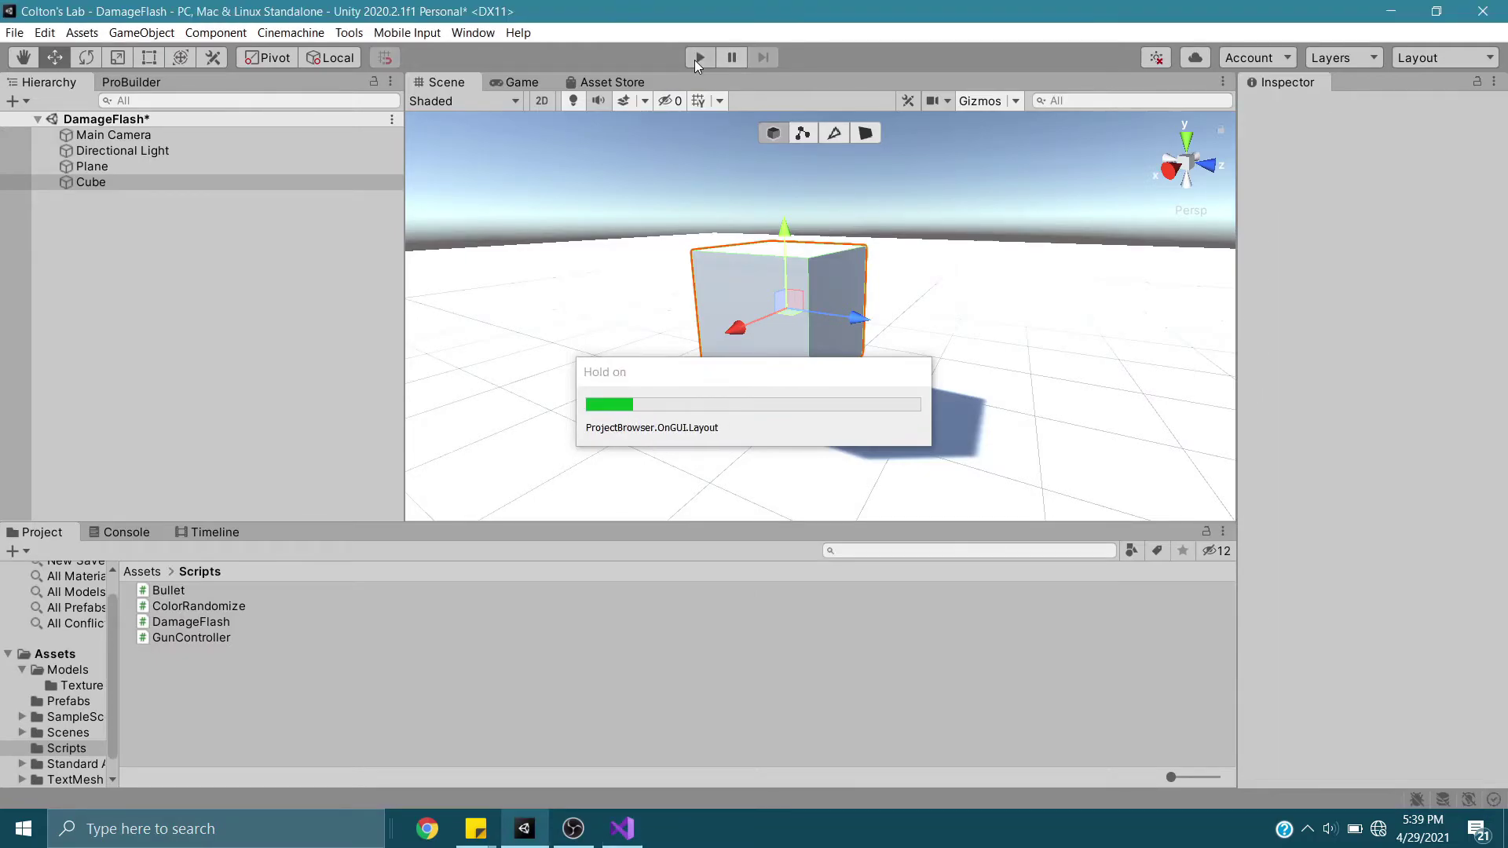
left_click(698, 57)
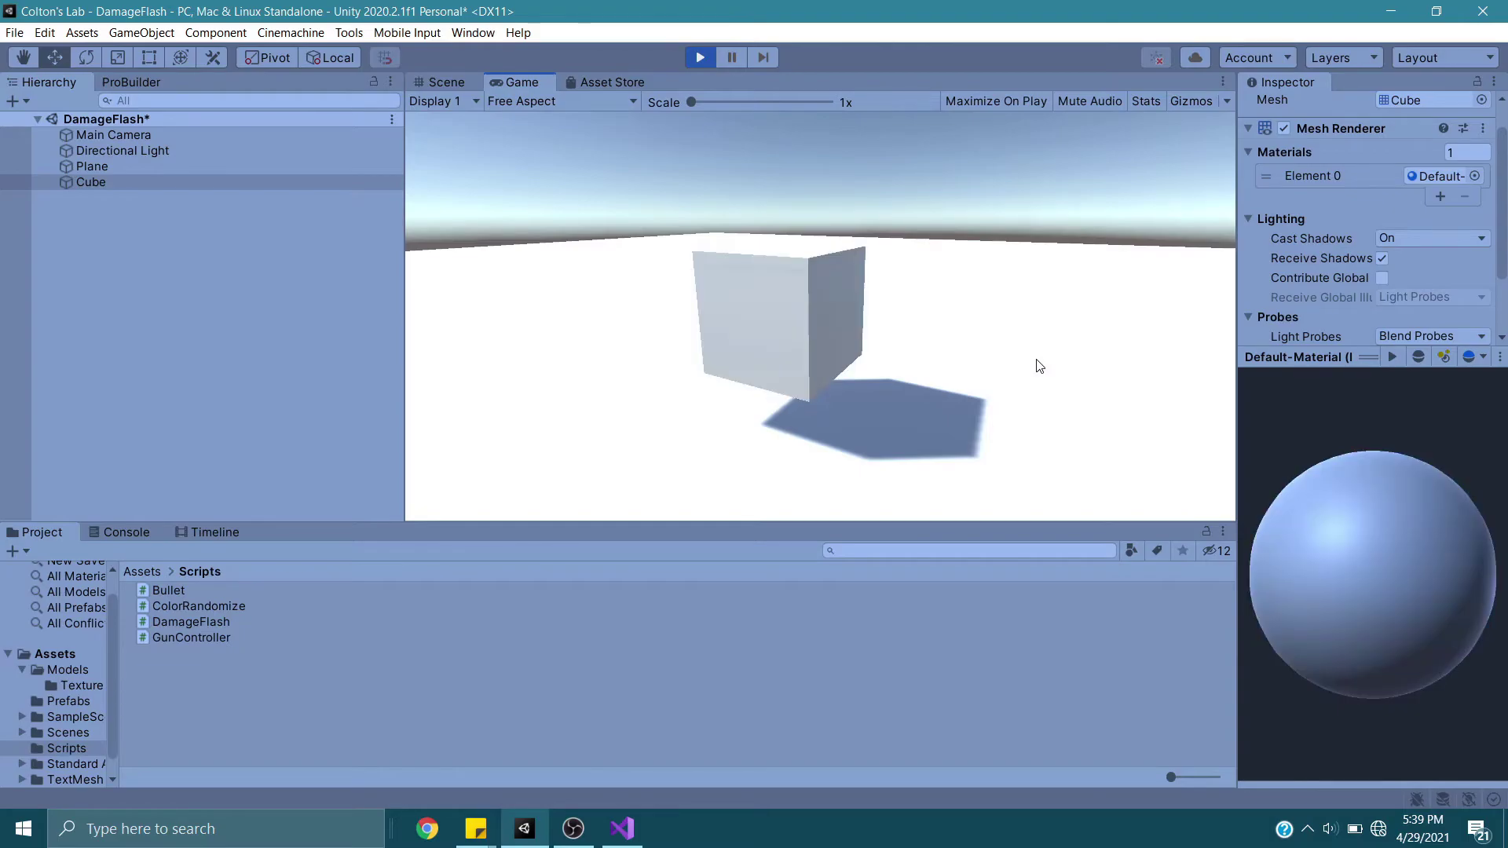
left_click(870, 272)
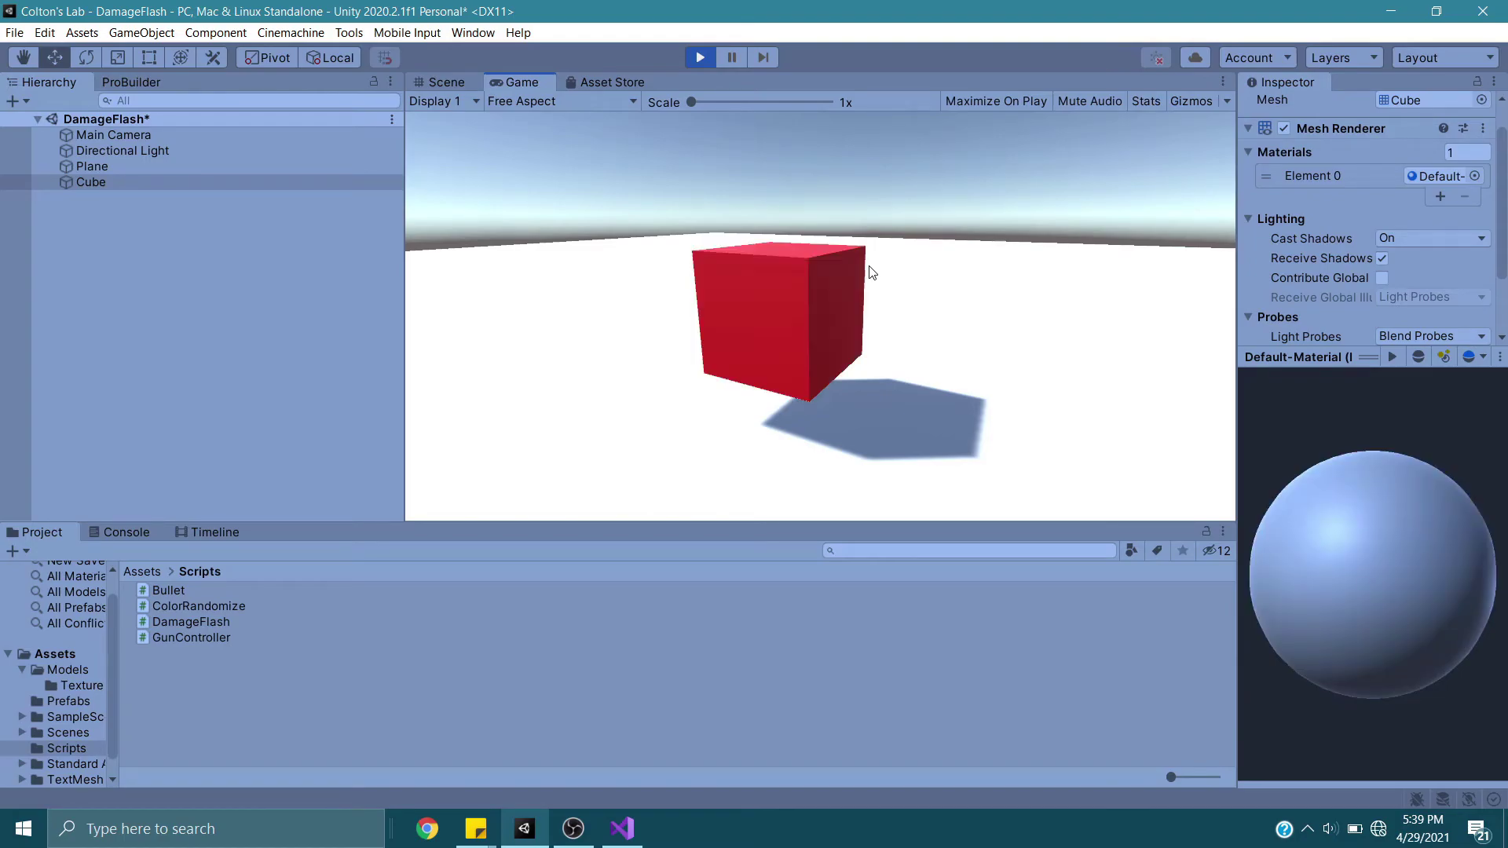
left_click(701, 55)
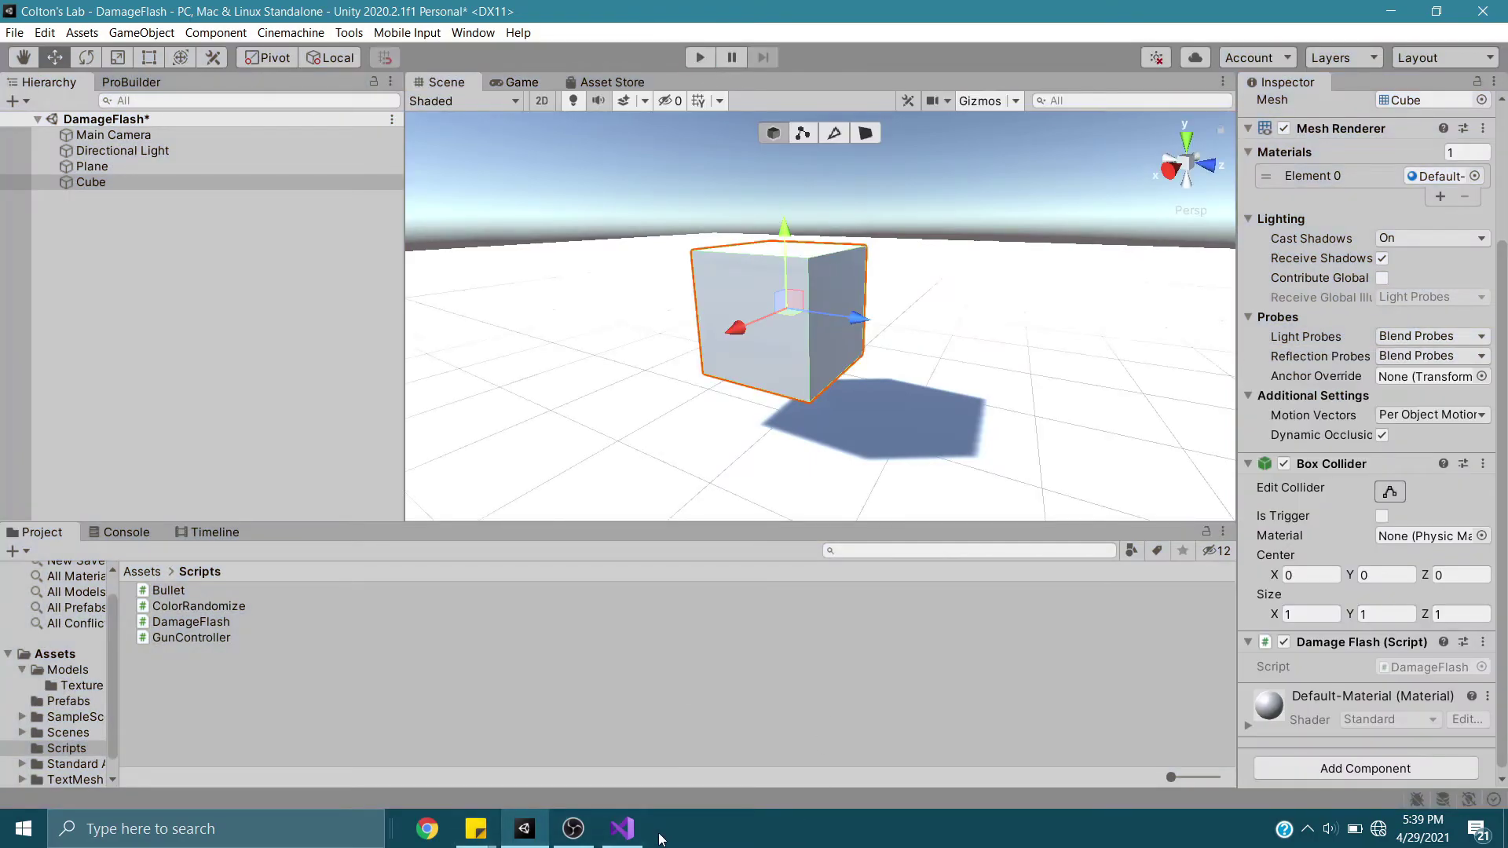
left_click(640, 829)
left_click(534, 492)
Remove the stray blank line and declare IEnumerator EFlash() below FlashStop
key("Return")
key("BackSpace")
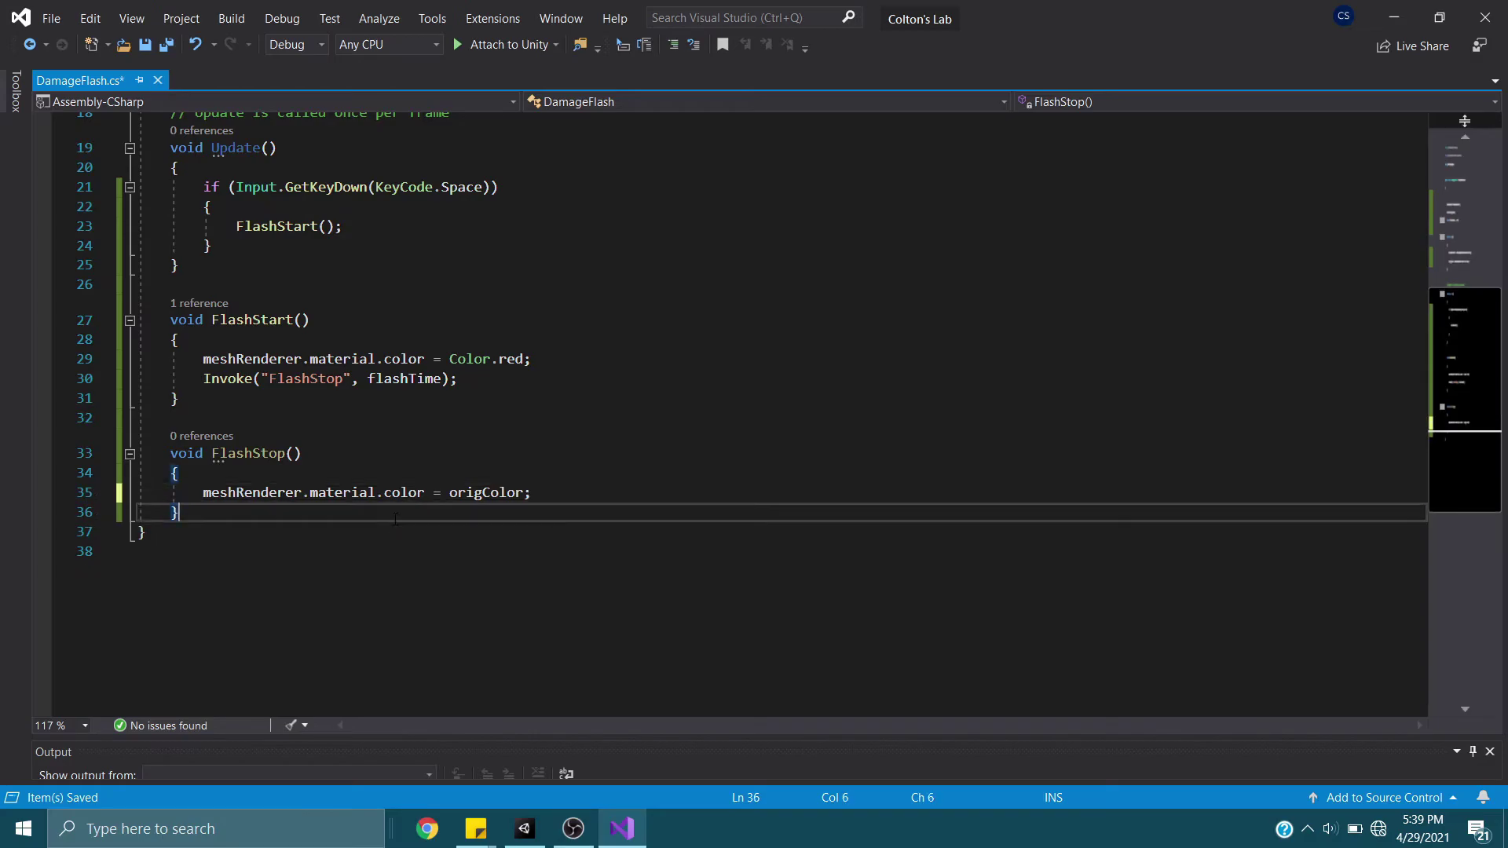
left_click(395, 519)
key("Return")
key("Return")
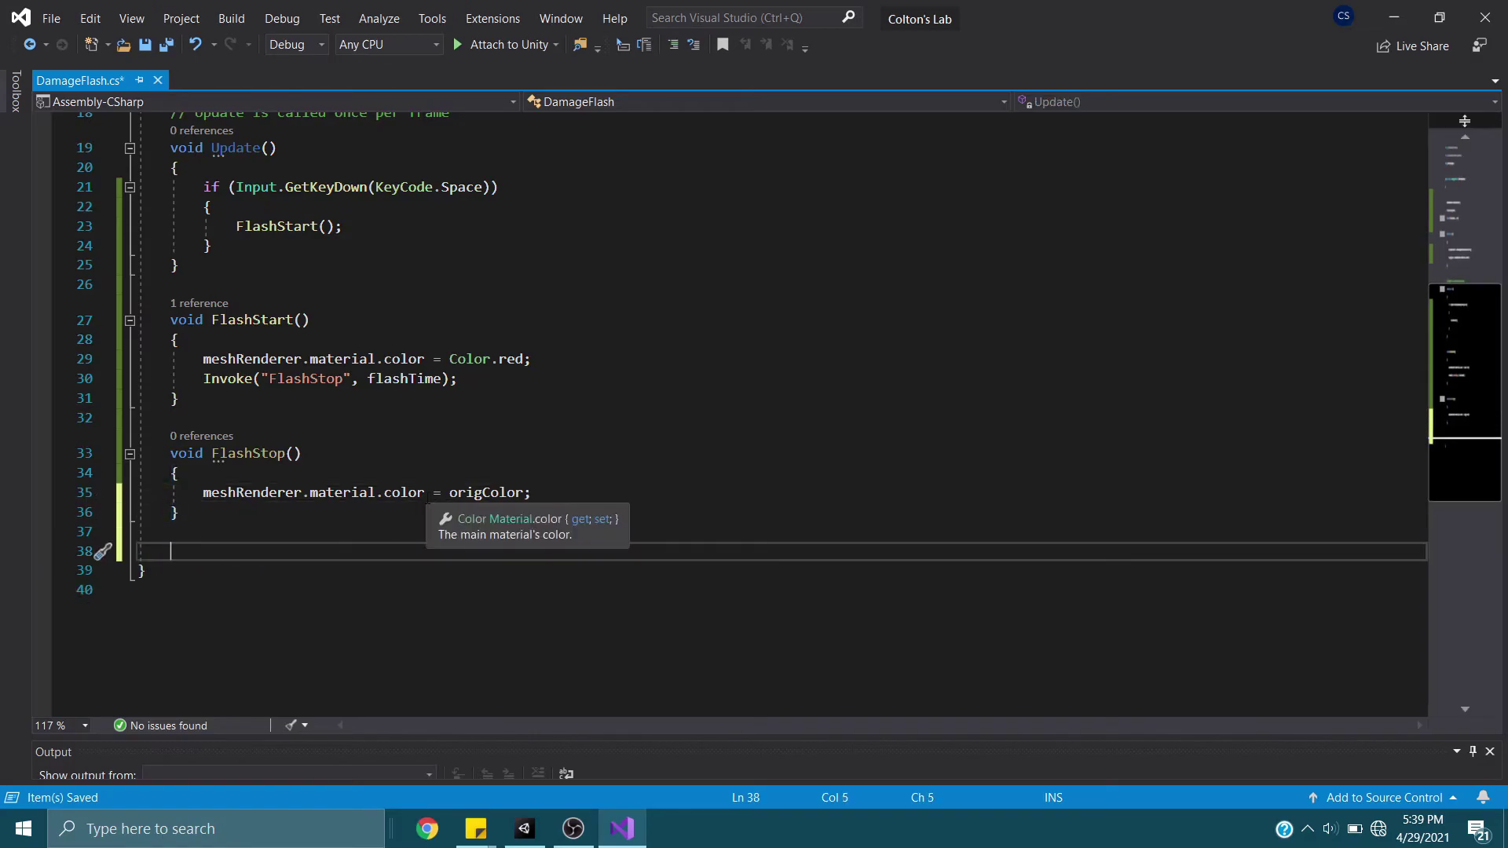
type("ienu")
key("Down")
key("Down")
key("space")
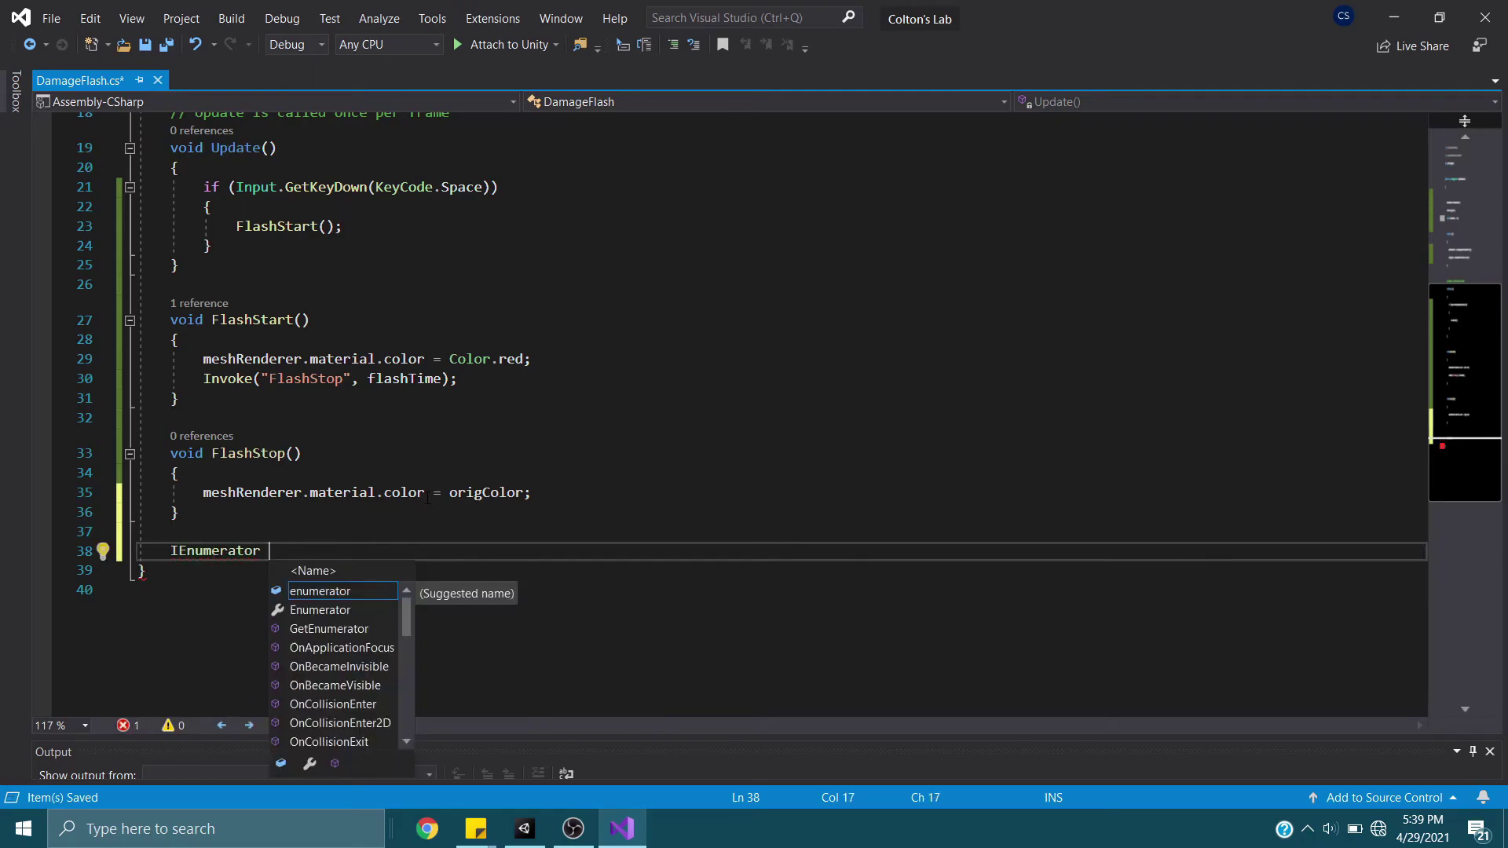
type("E")
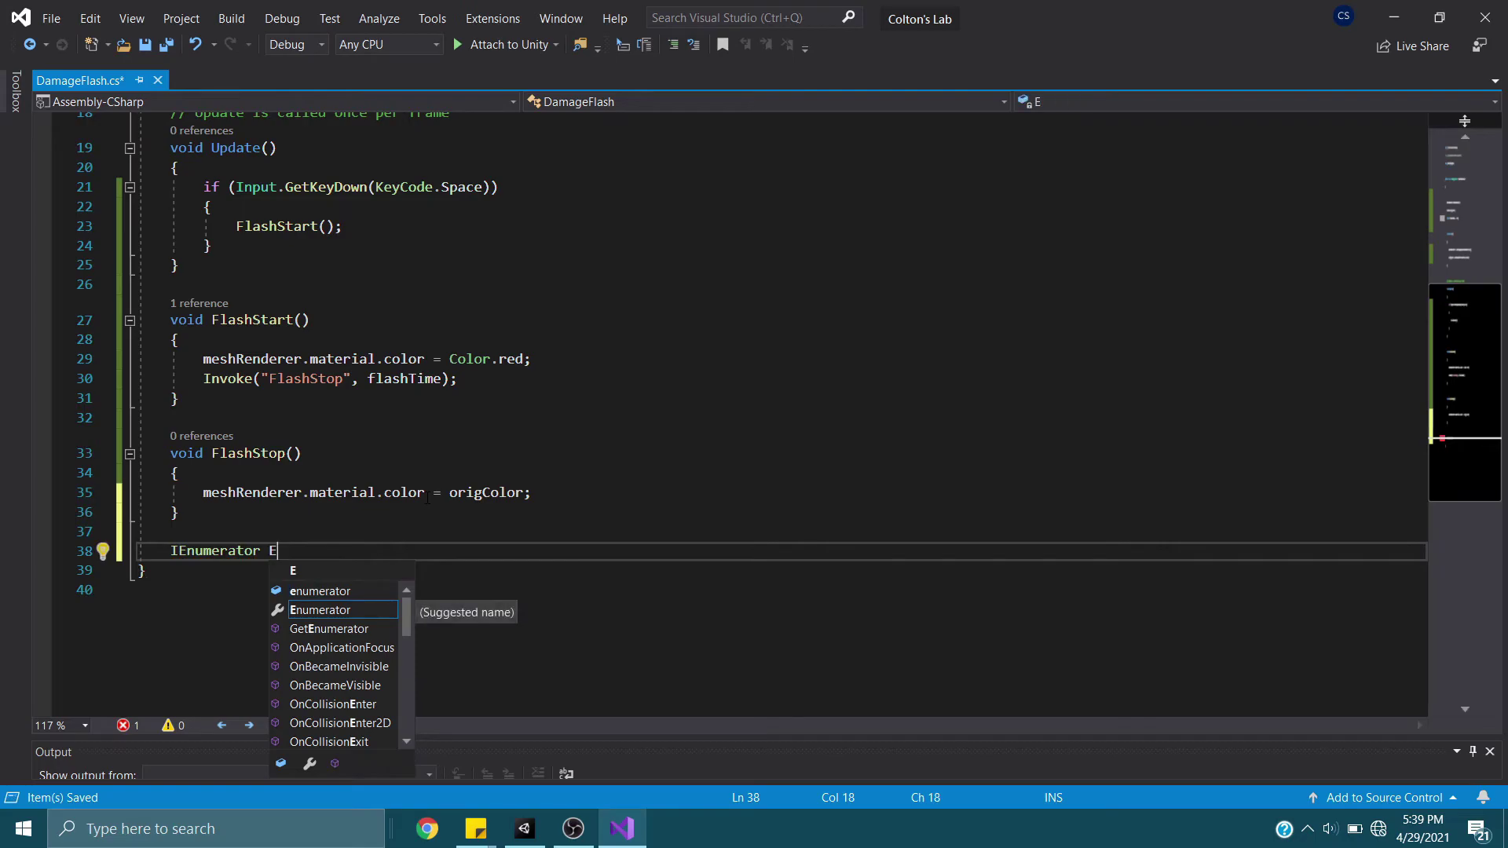
type("Flash(")
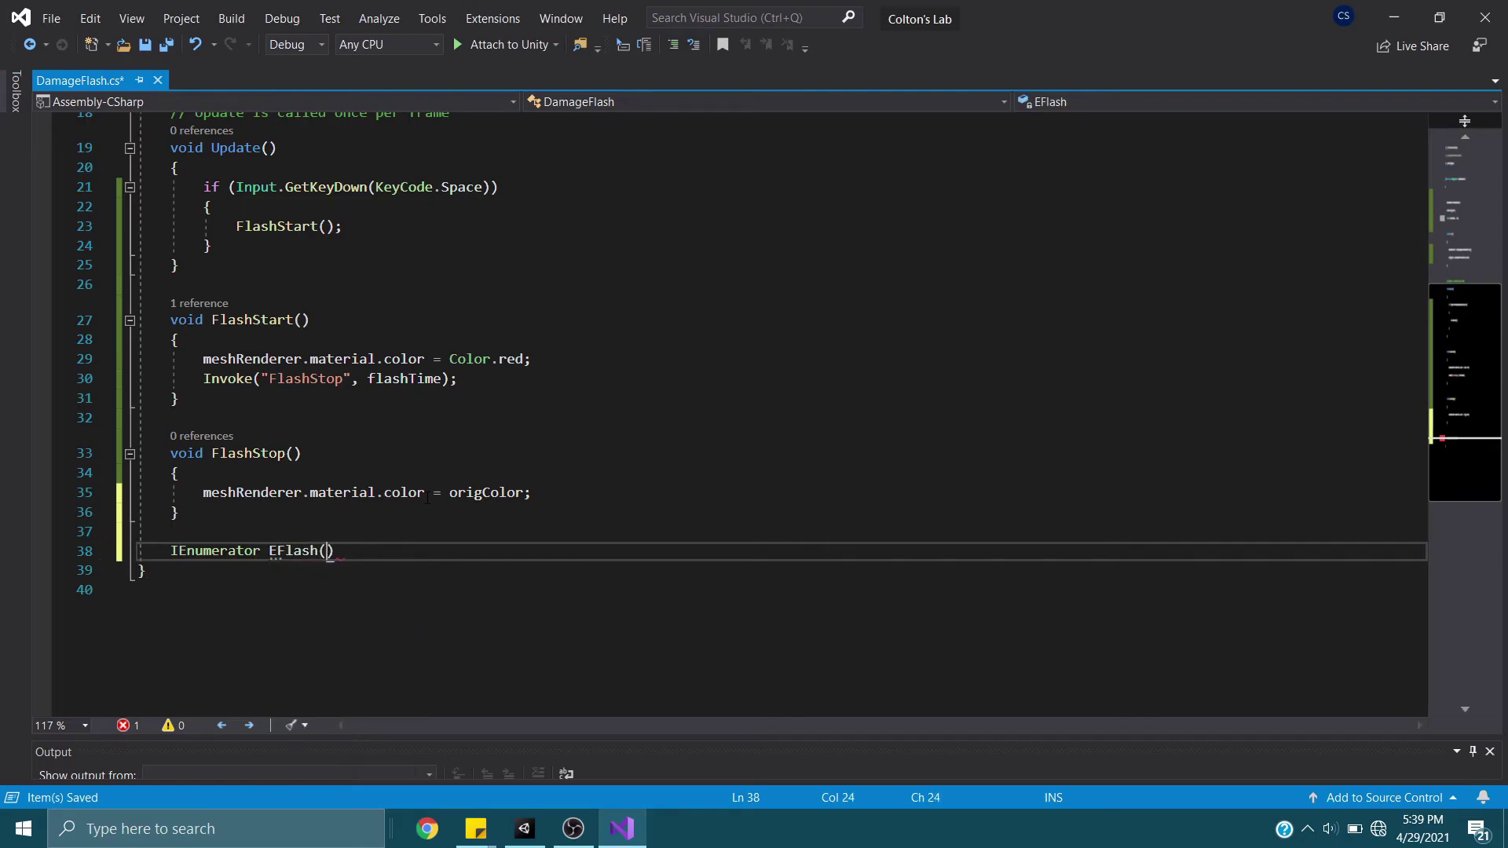
type(")")
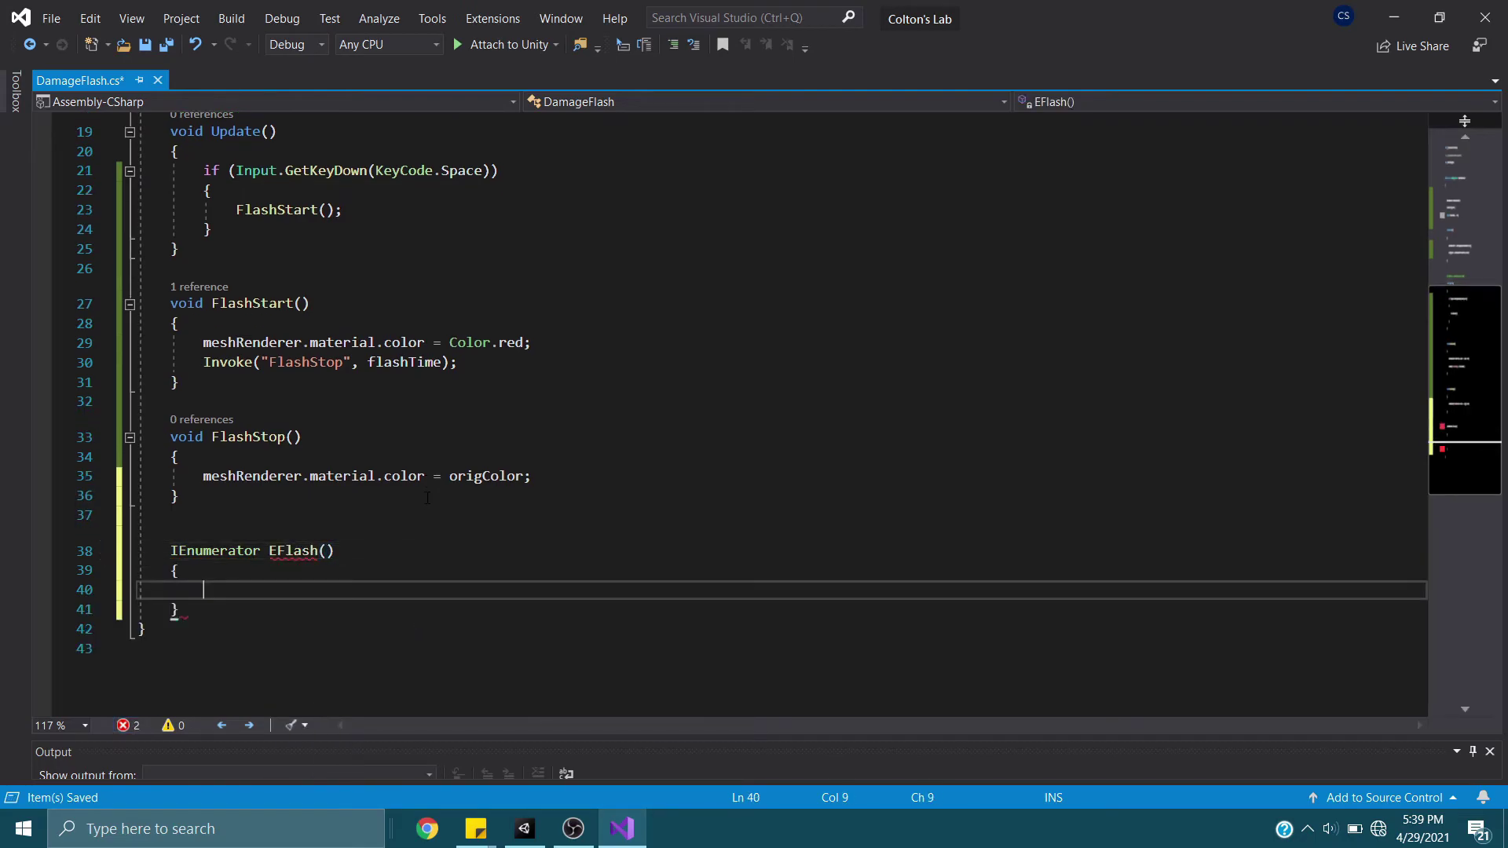
Copy the color = Color.red line into the EFlash body
left_click(582, 345)
key("ctrl+d")
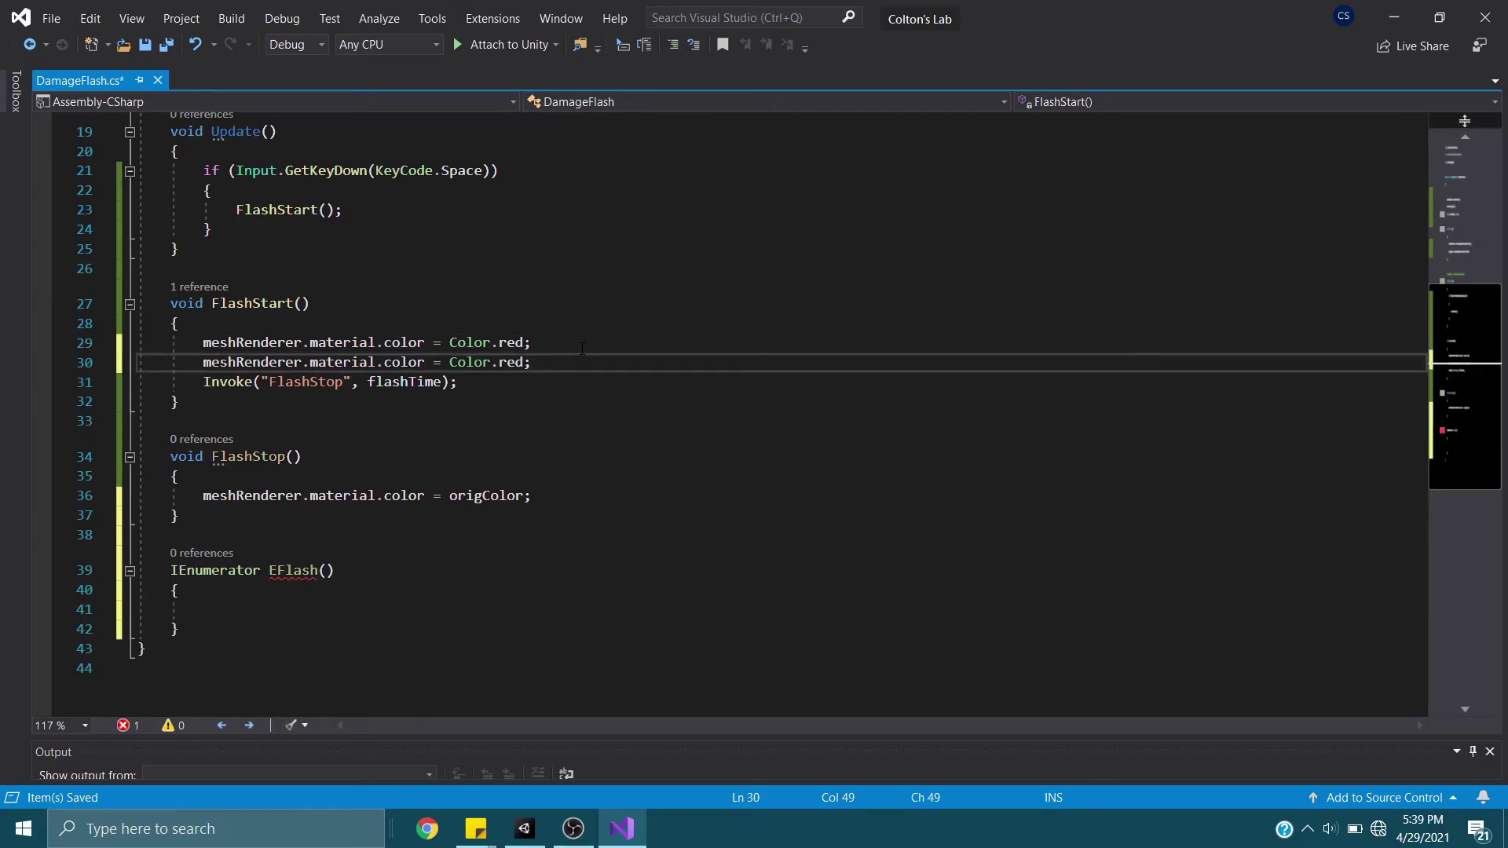
key("alt+Down")
key("alt+Down")
key("alt+Down")
key("alt+Down")
key("alt+Down")
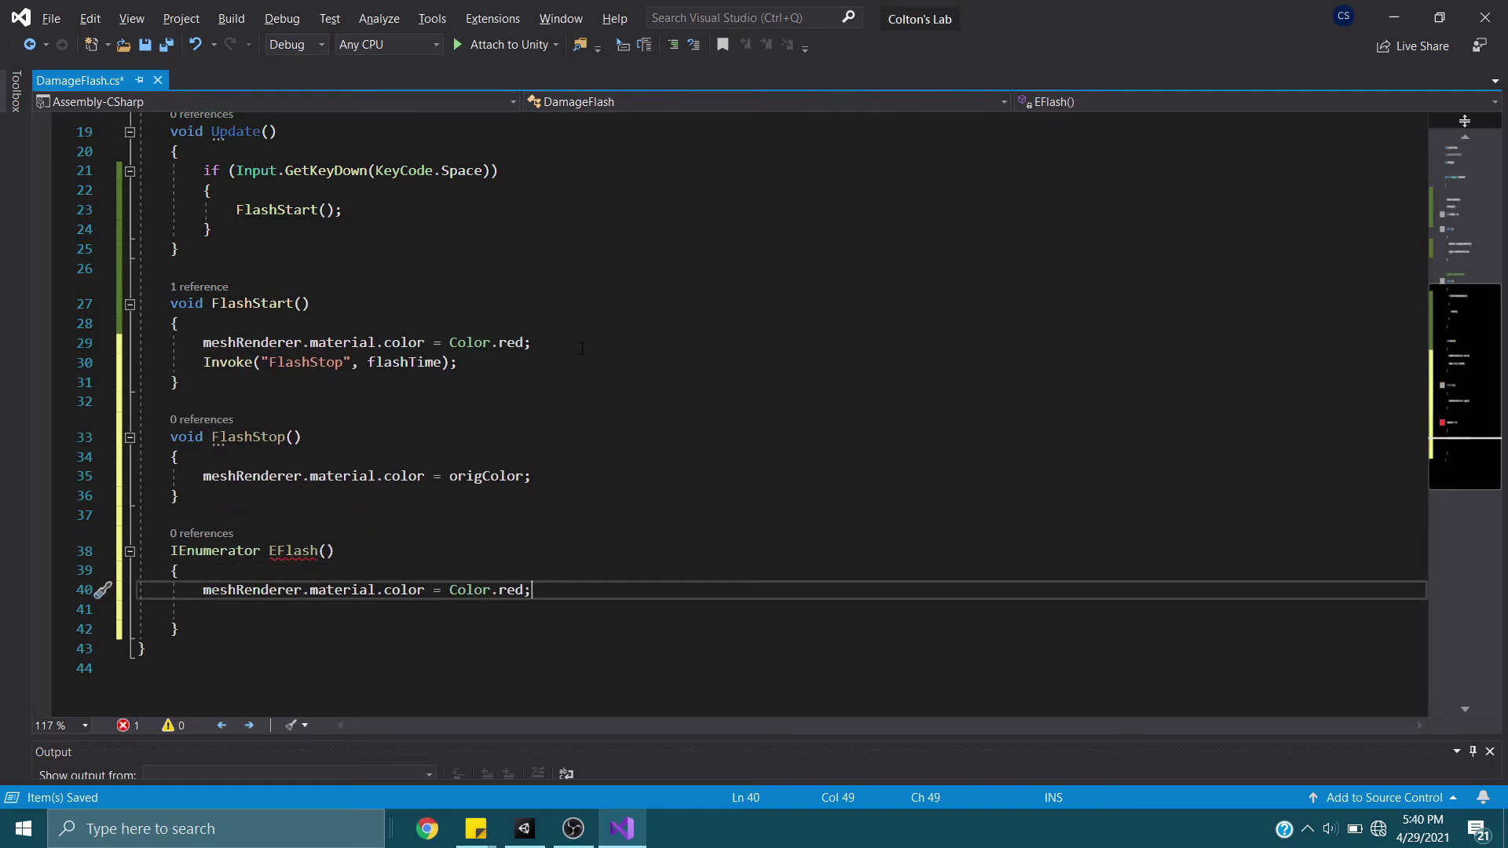
key("Down")
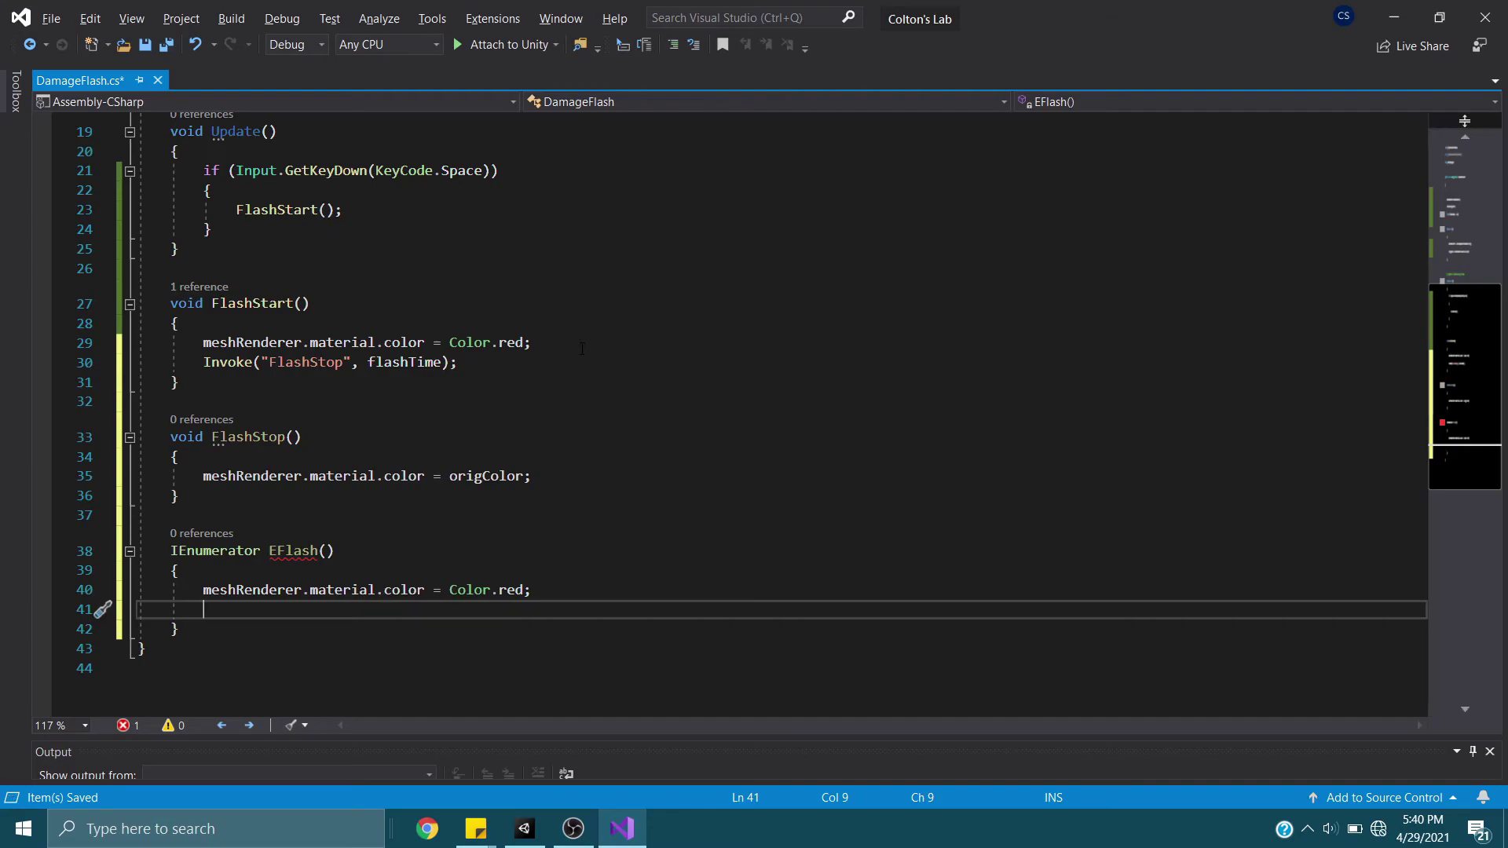
Add yield return new WaitForSeconds(flashTime); to EFlash
type("yie")
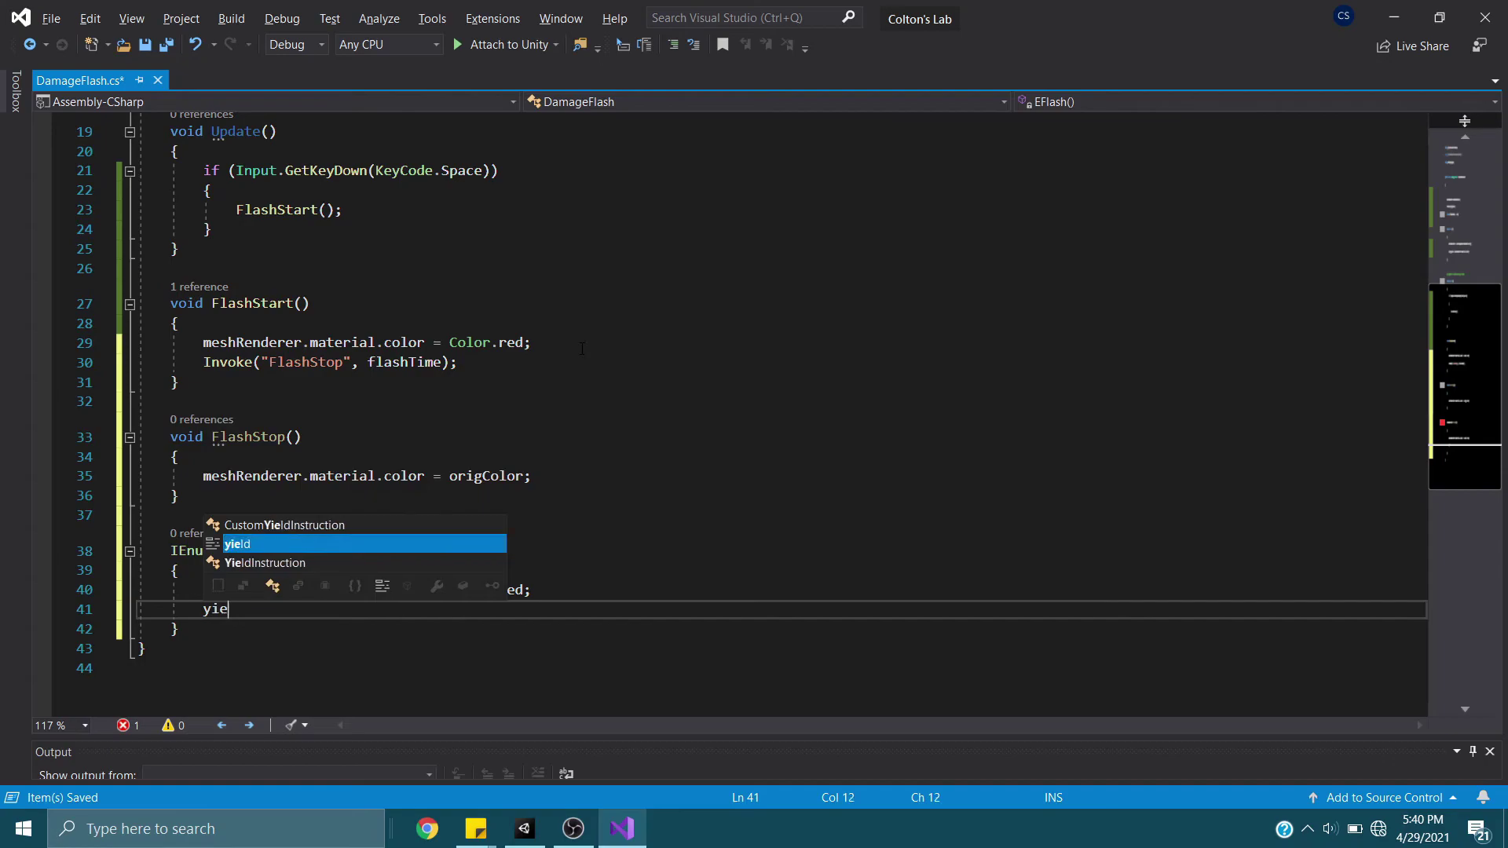
type("ld return")
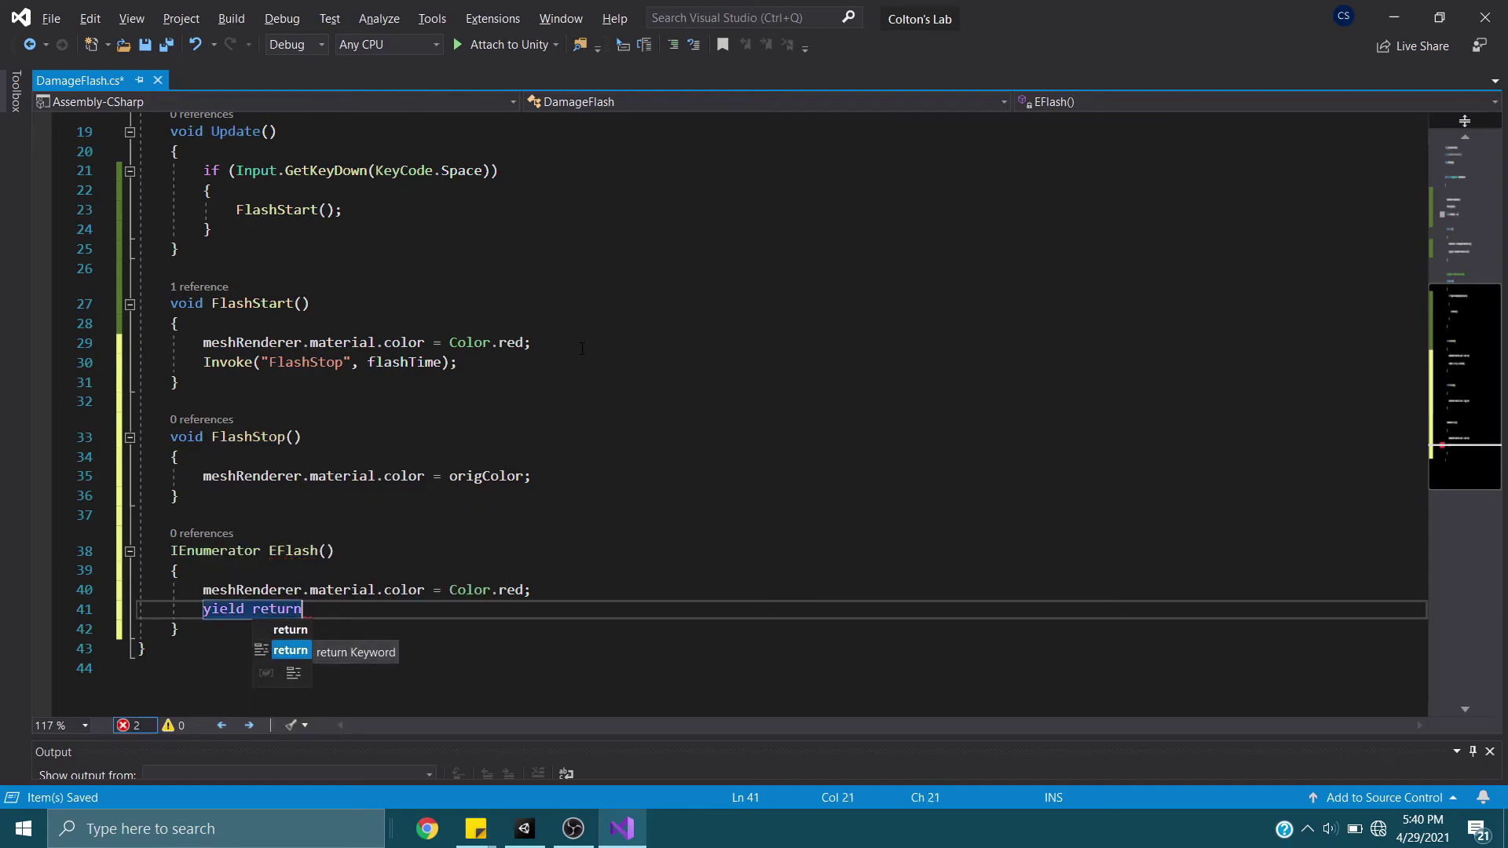
type(" new ")
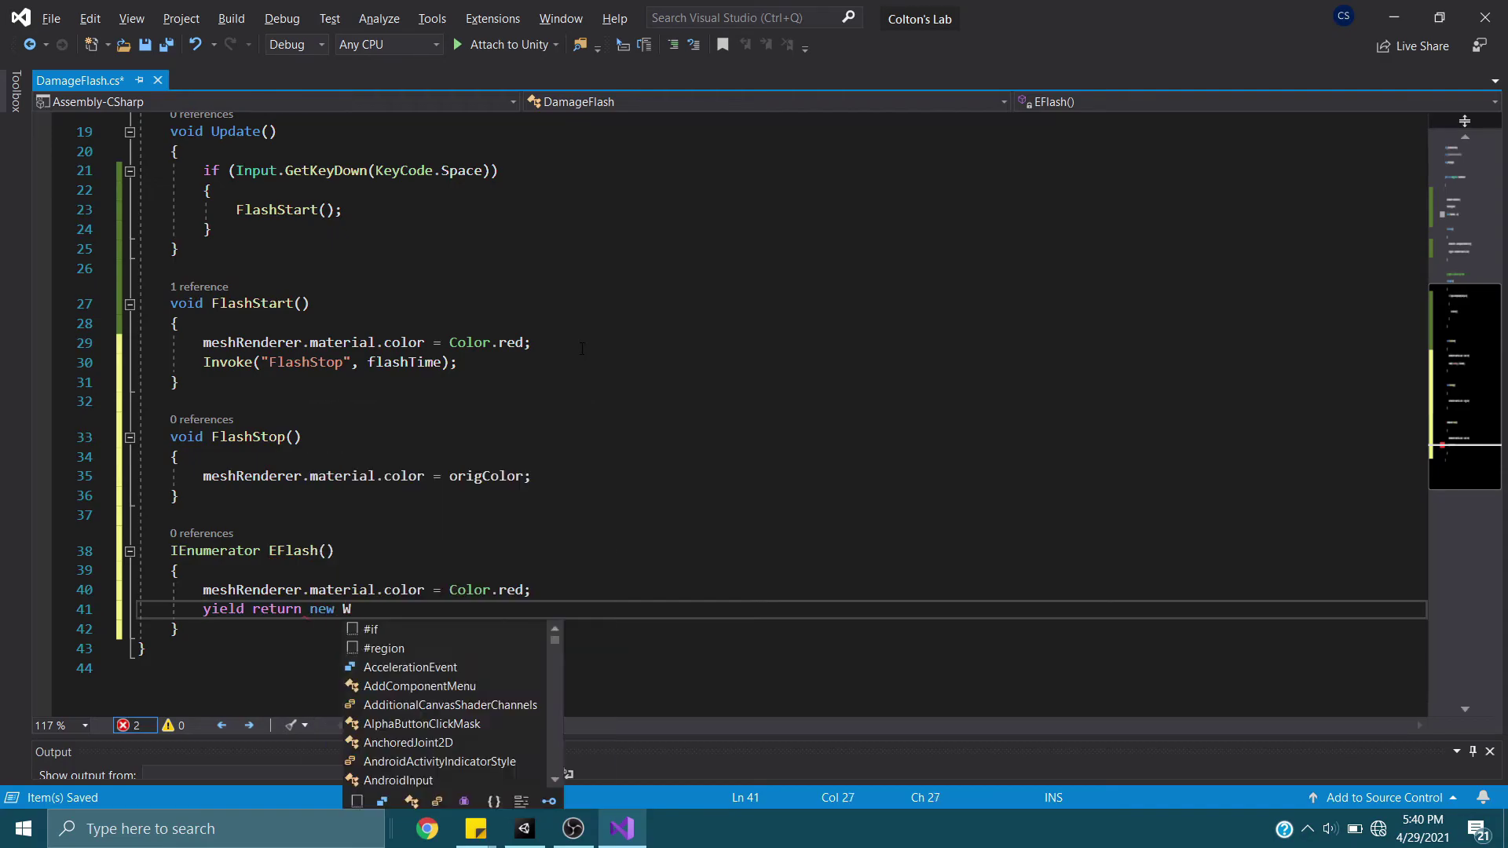
type("Waitforse")
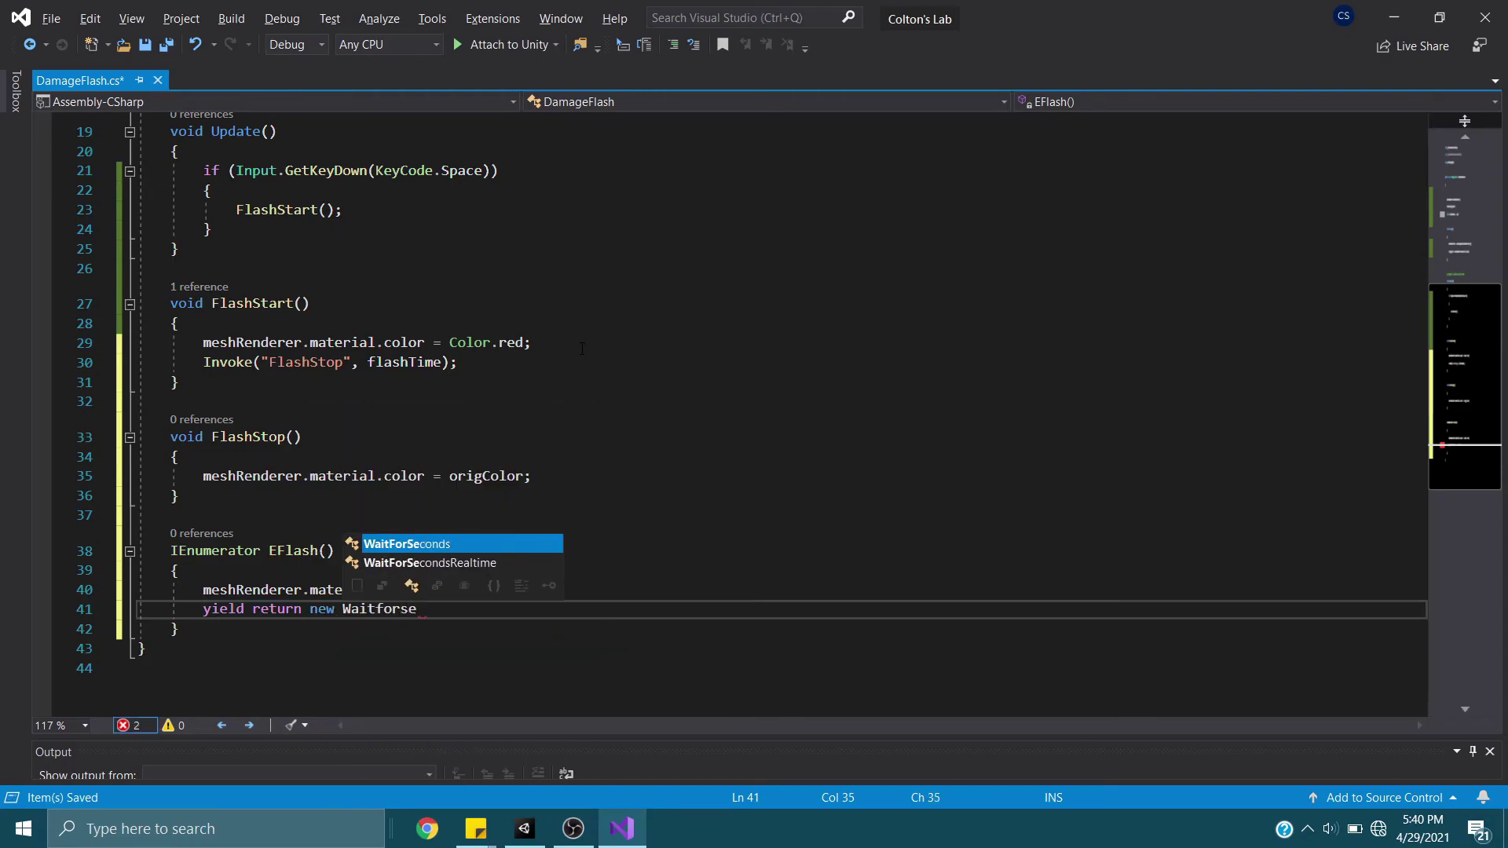
key("Tab")
type("(")
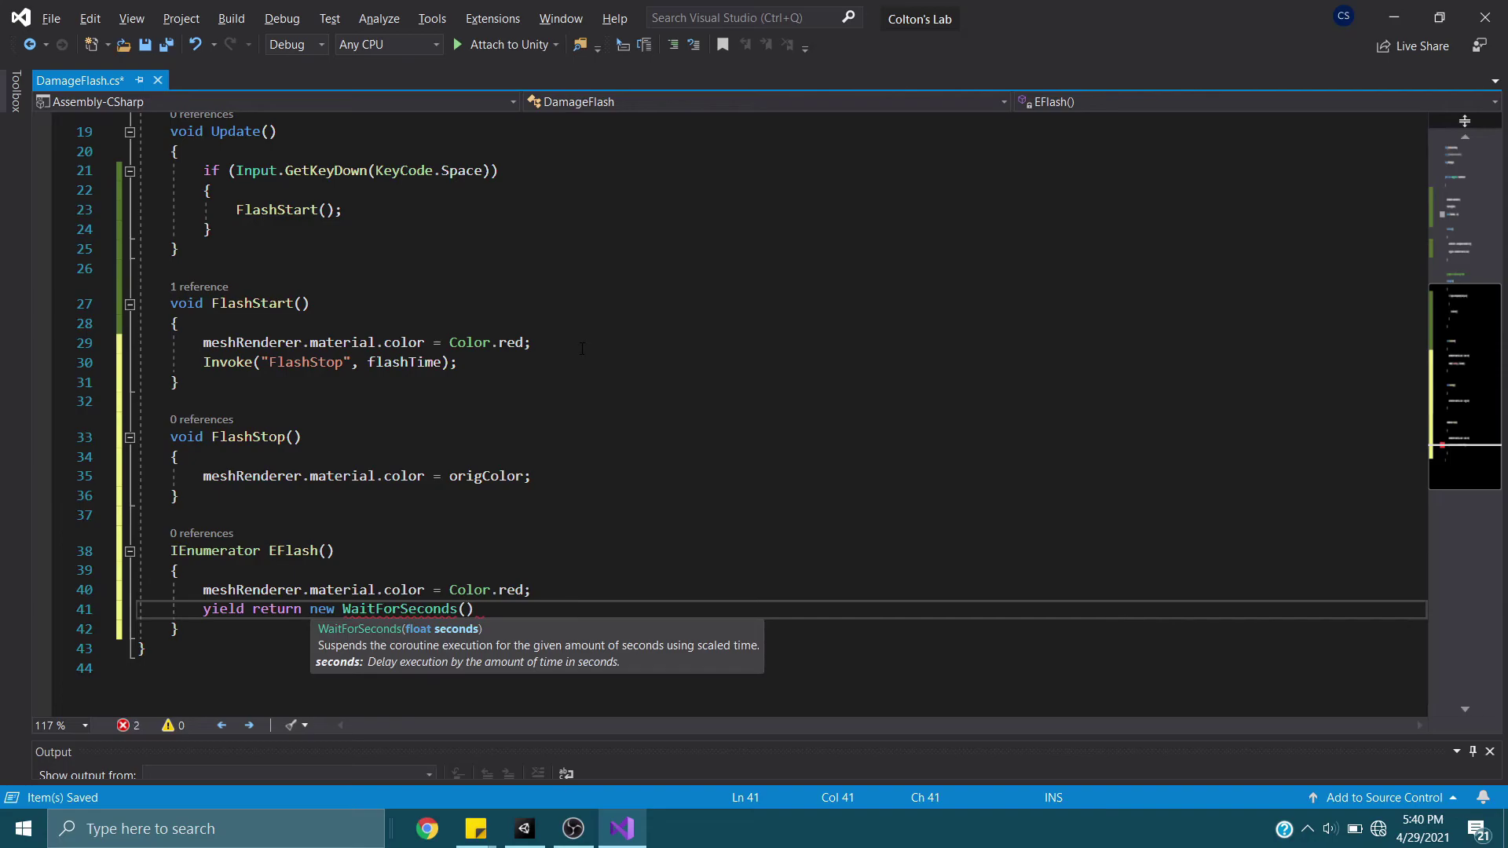
type("flashtime")
key("Tab")
type(")0")
key("BackSpace")
type(";")
key("Return")
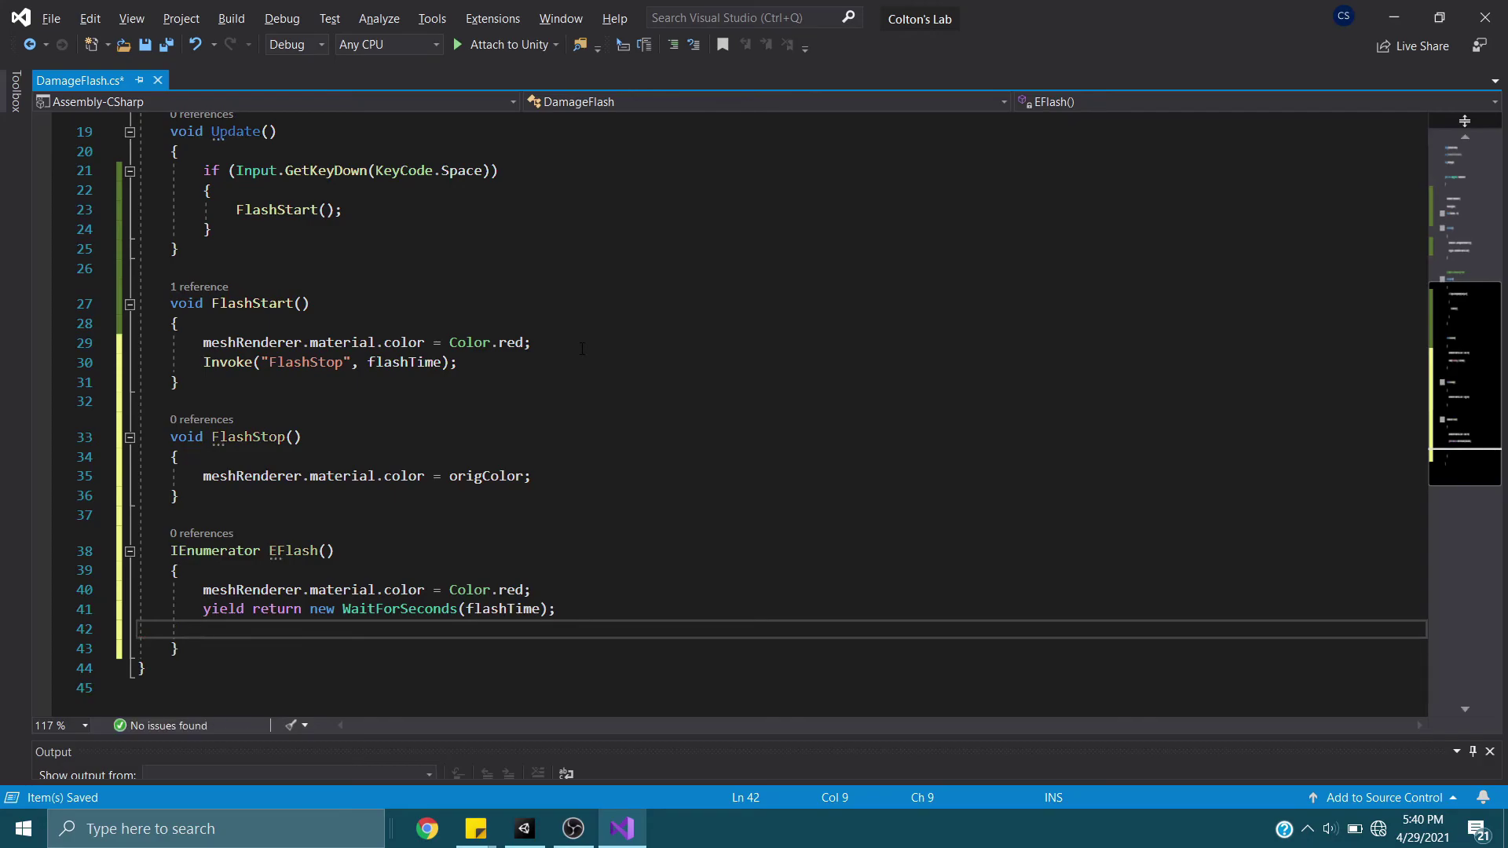
Copy the color = origColor restore line into EFlash after the wait
left_click(565, 478)
key("ctrl+d")
key("alt+Down")
key("alt+Down")
key("alt+Down")
key("alt+Down")
key("alt+Down")
key("alt+Down")
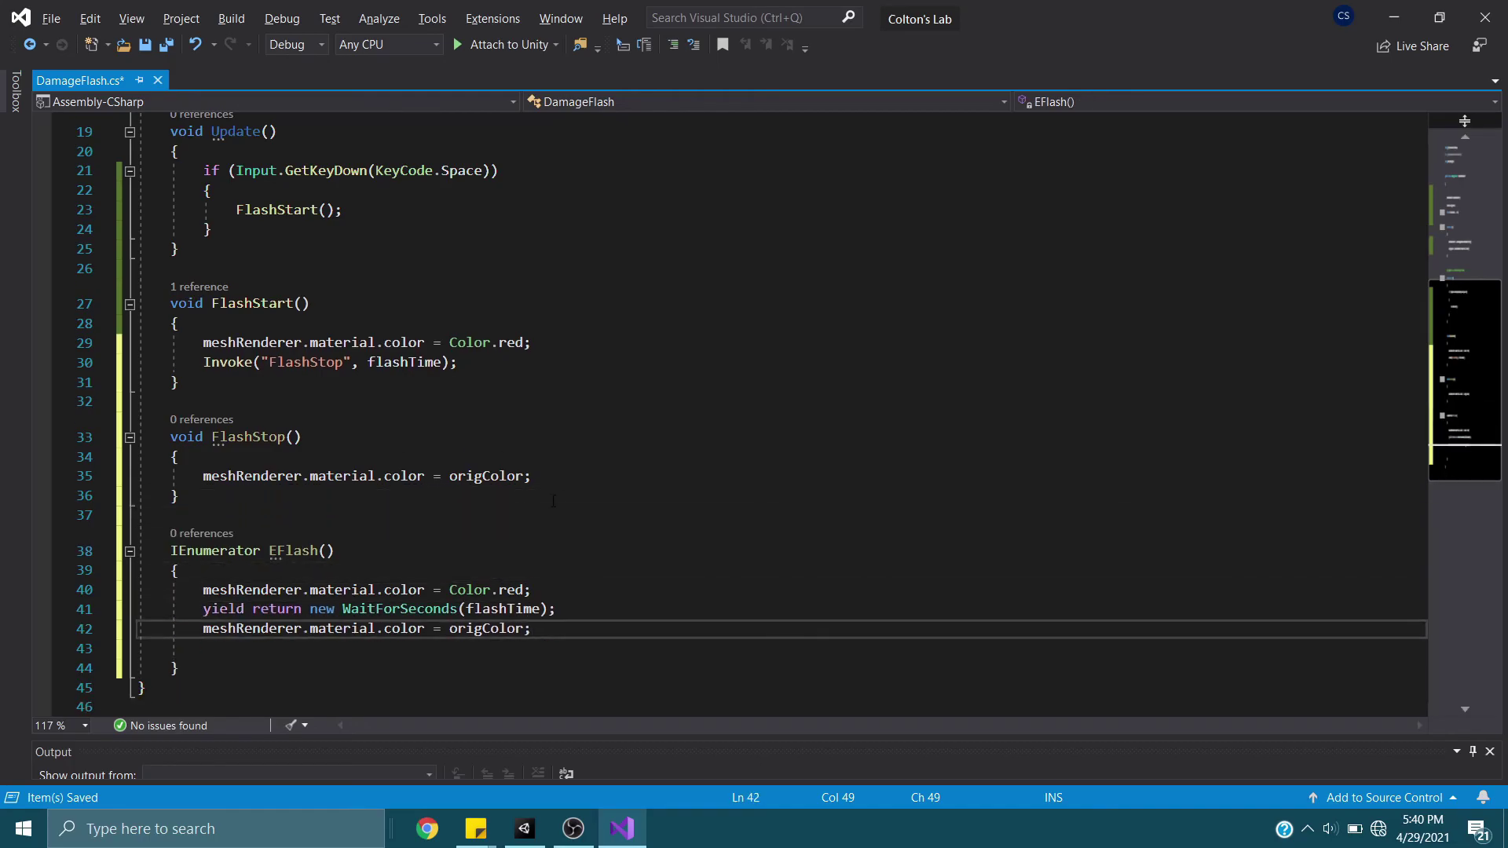
left_click(625, 614)
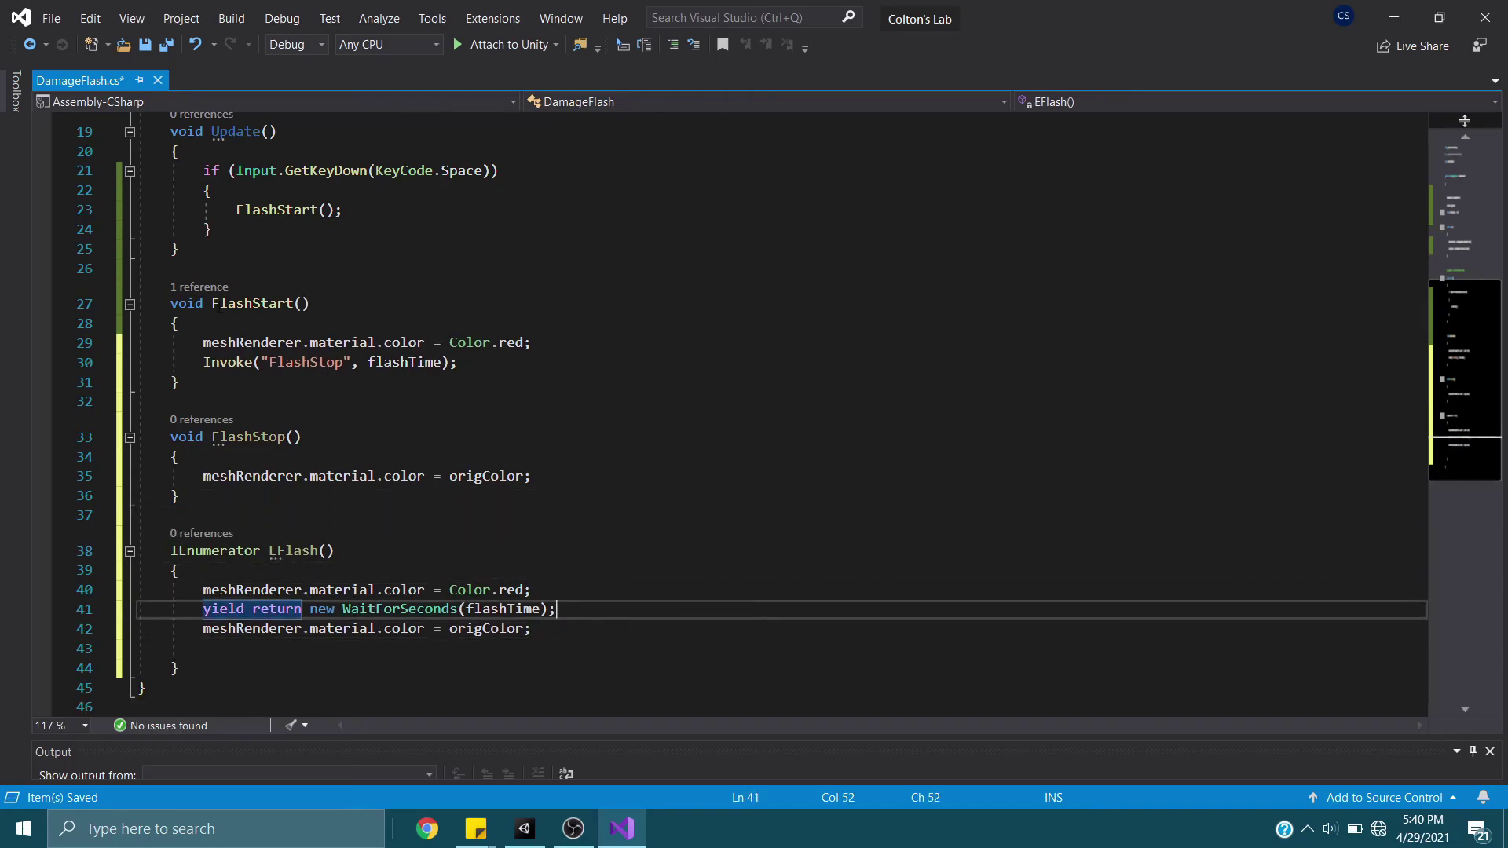
Collapse the old FlashStart and FlashStop methods
left_click_drag(219, 304, 273, 324)
left_click_drag(235, 437, 179, 457)
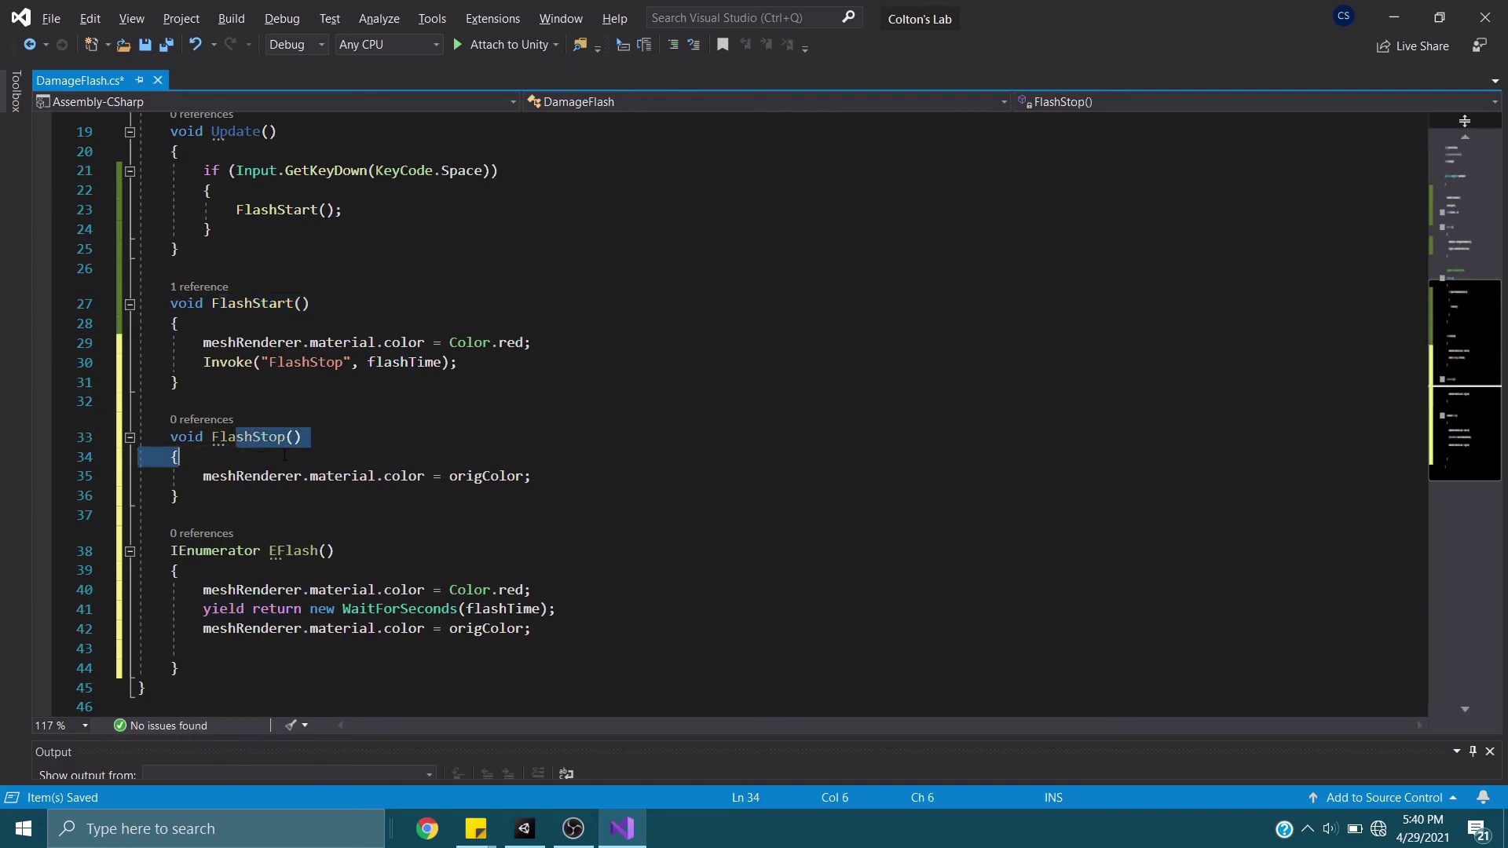
left_click(129, 303)
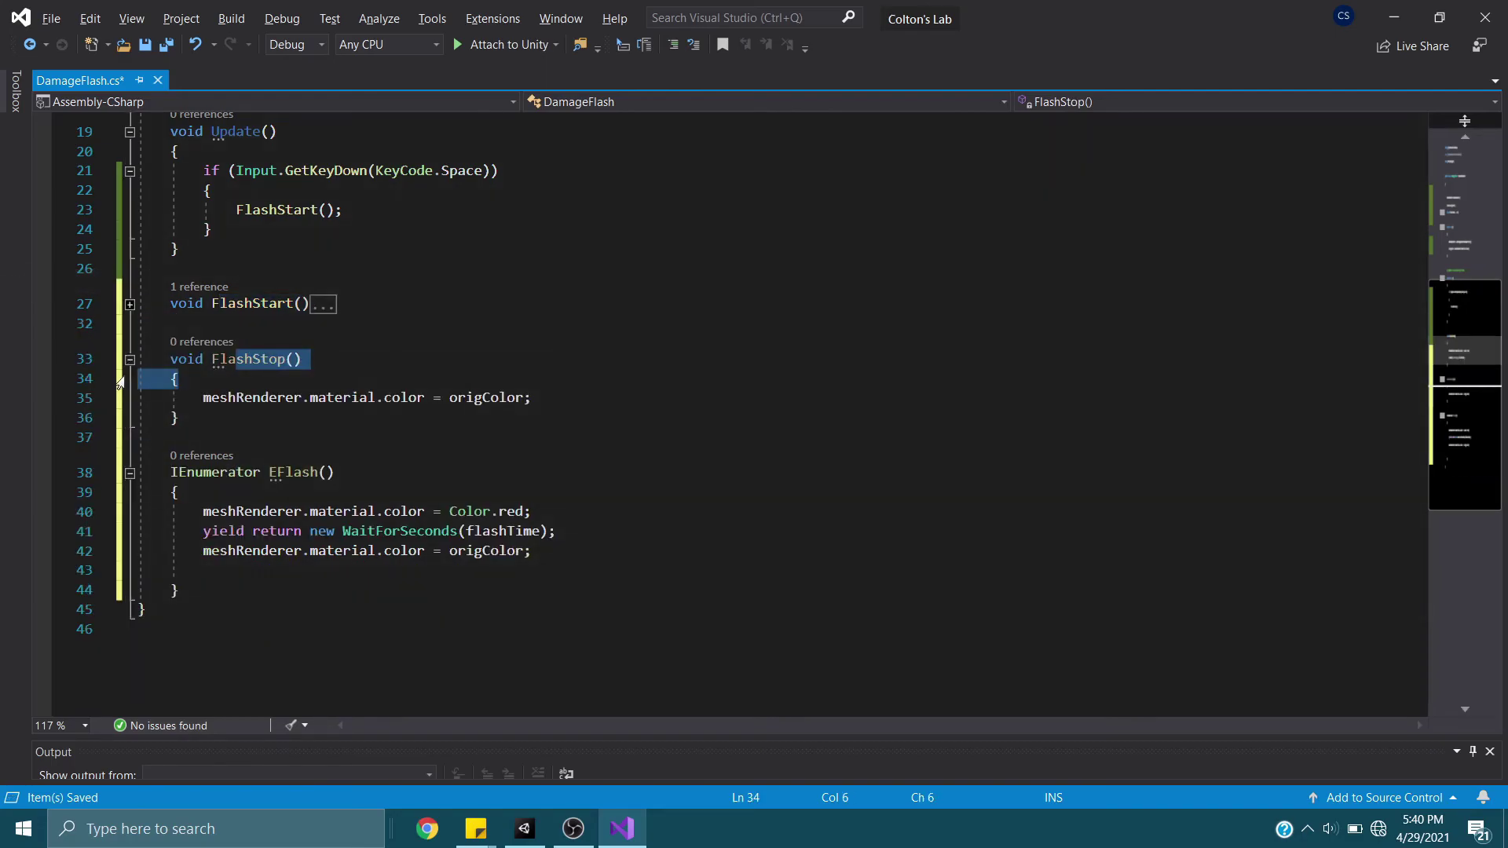
left_click(129, 359)
Replace FlashStart(); in Update with StartCoroutine(EFlash()); and save DamageFlash.cs
left_click(329, 361)
left_click_drag(343, 209, 235, 209)
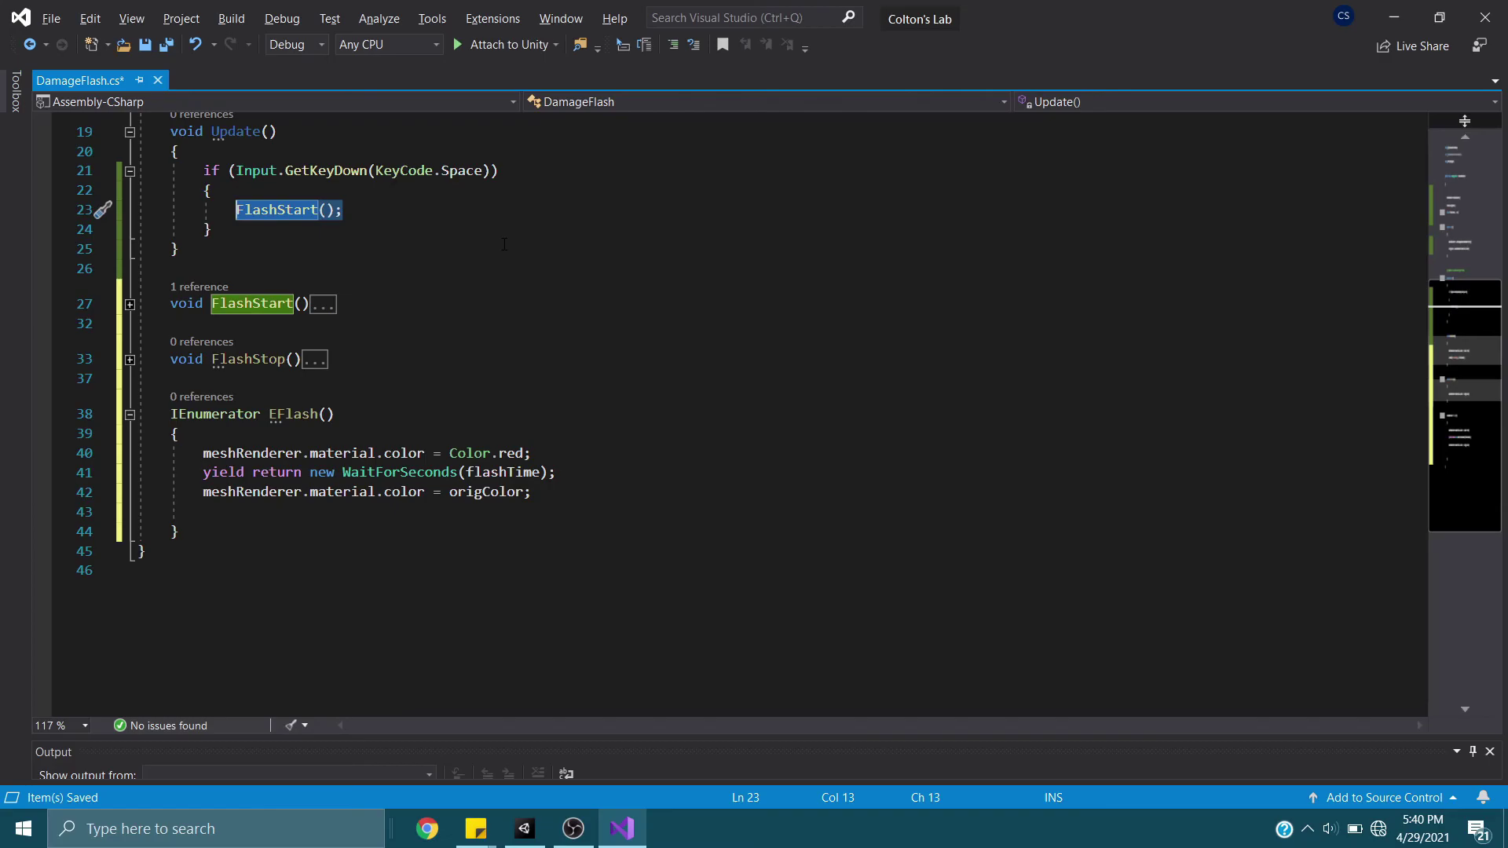
type("Star")
key("Down")
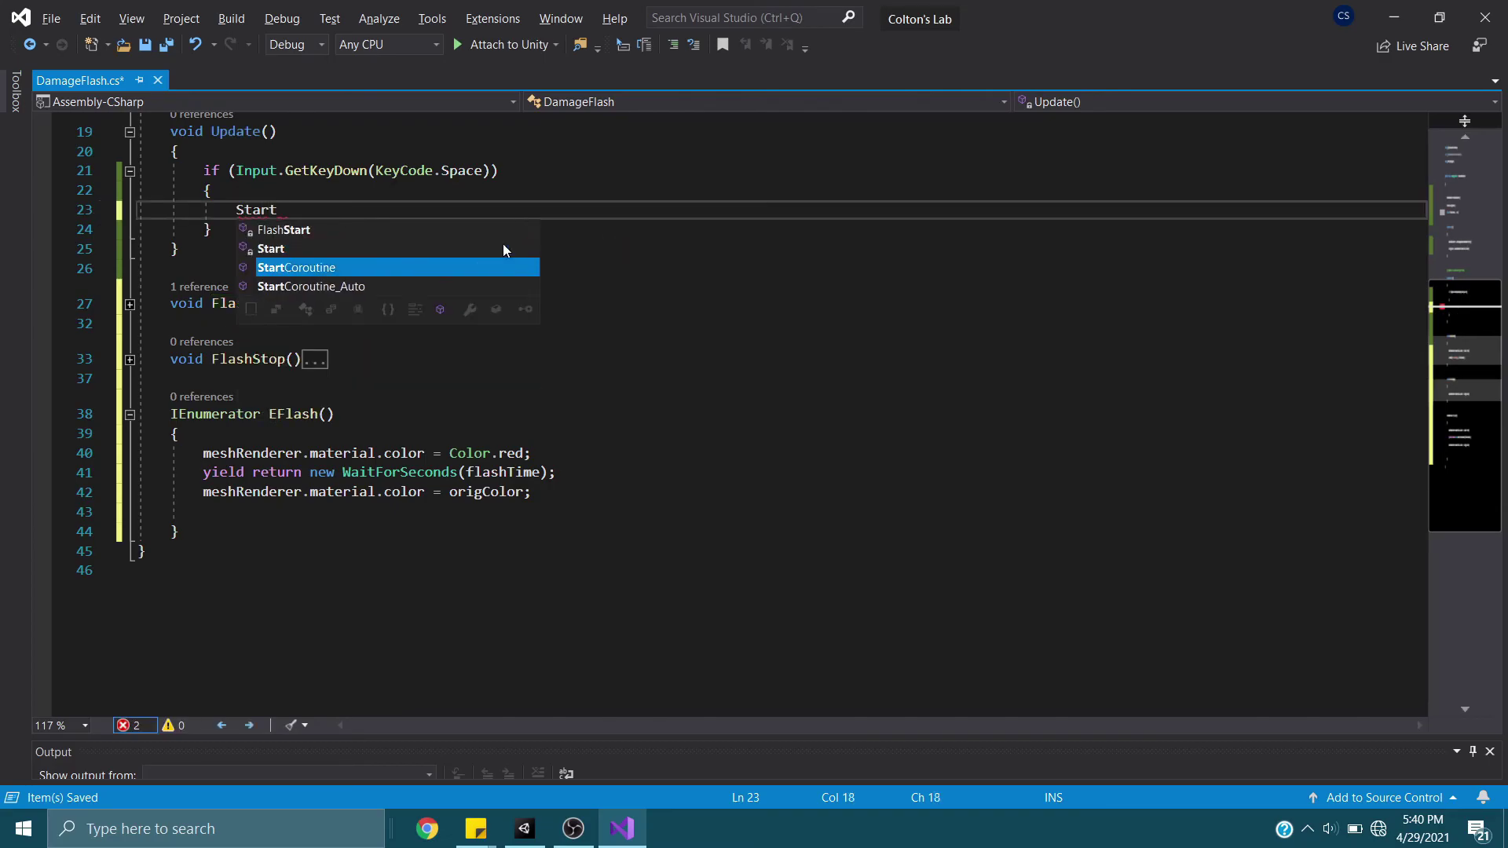
key("Tab")
type("(")
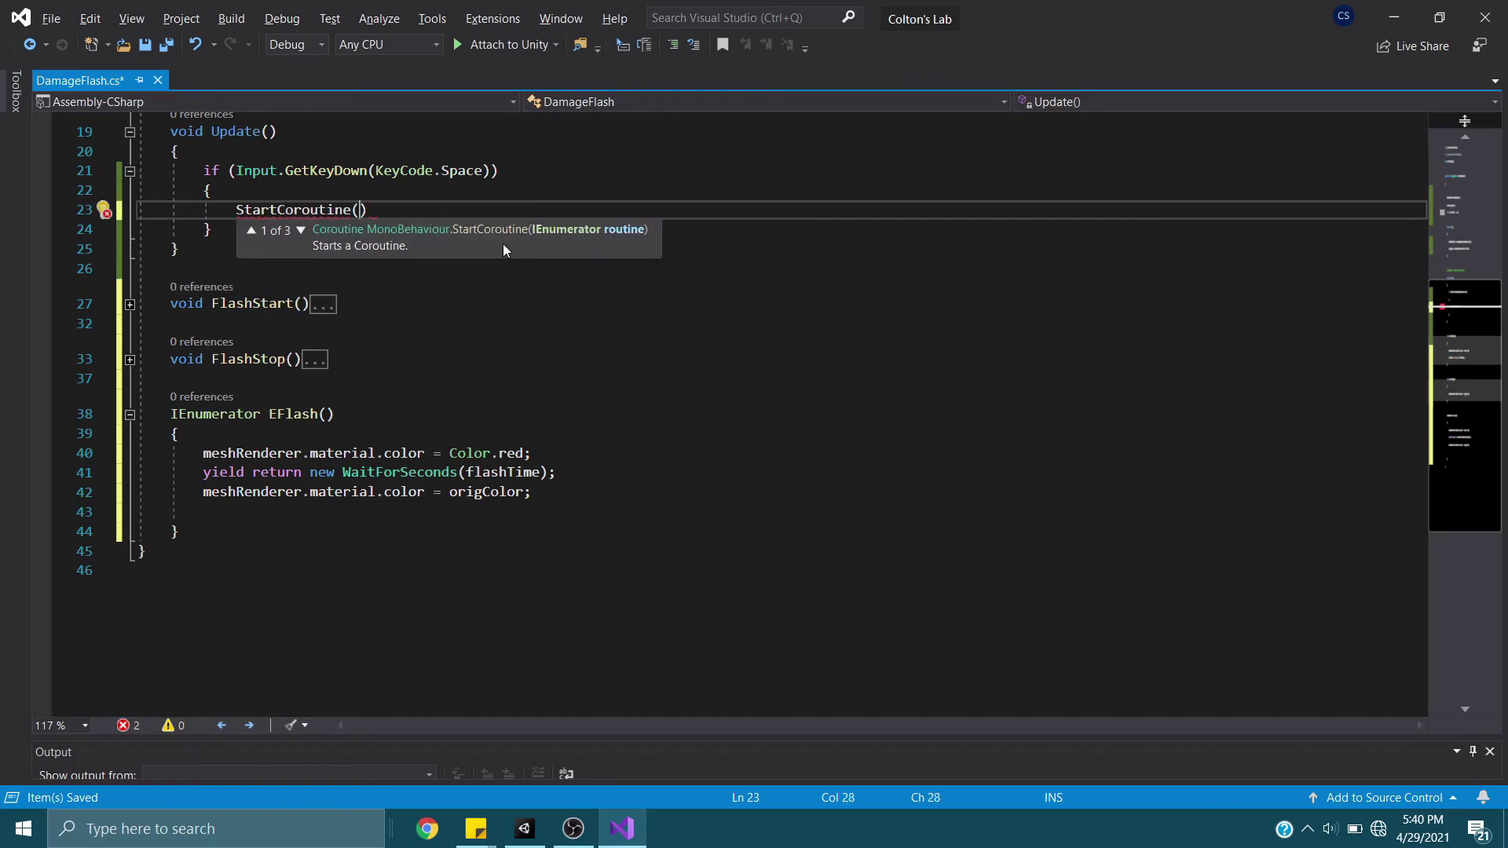
type("EFl")
key("Tab")
type(";")
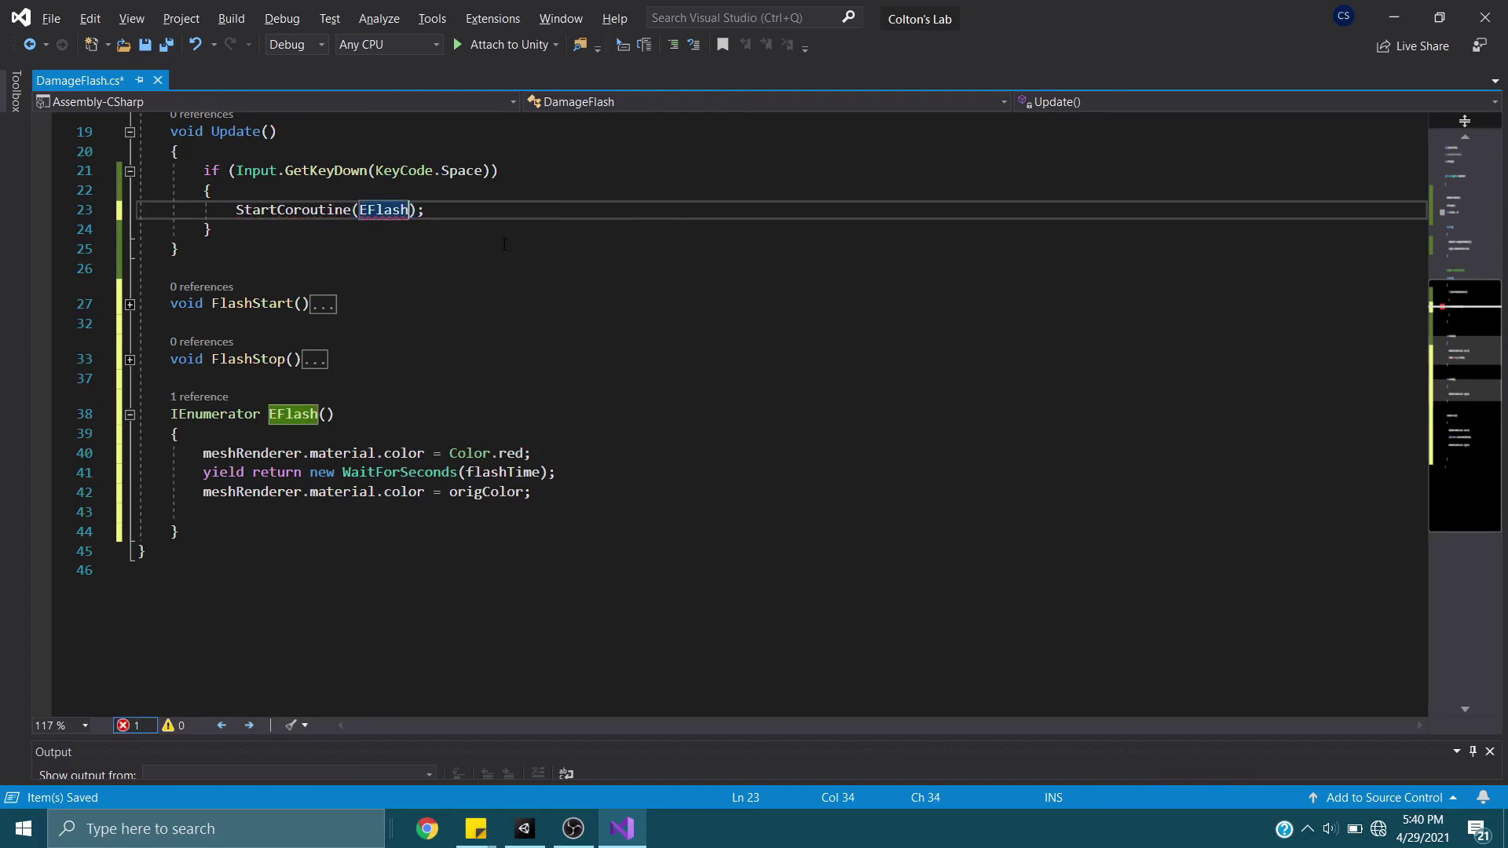
type("()")
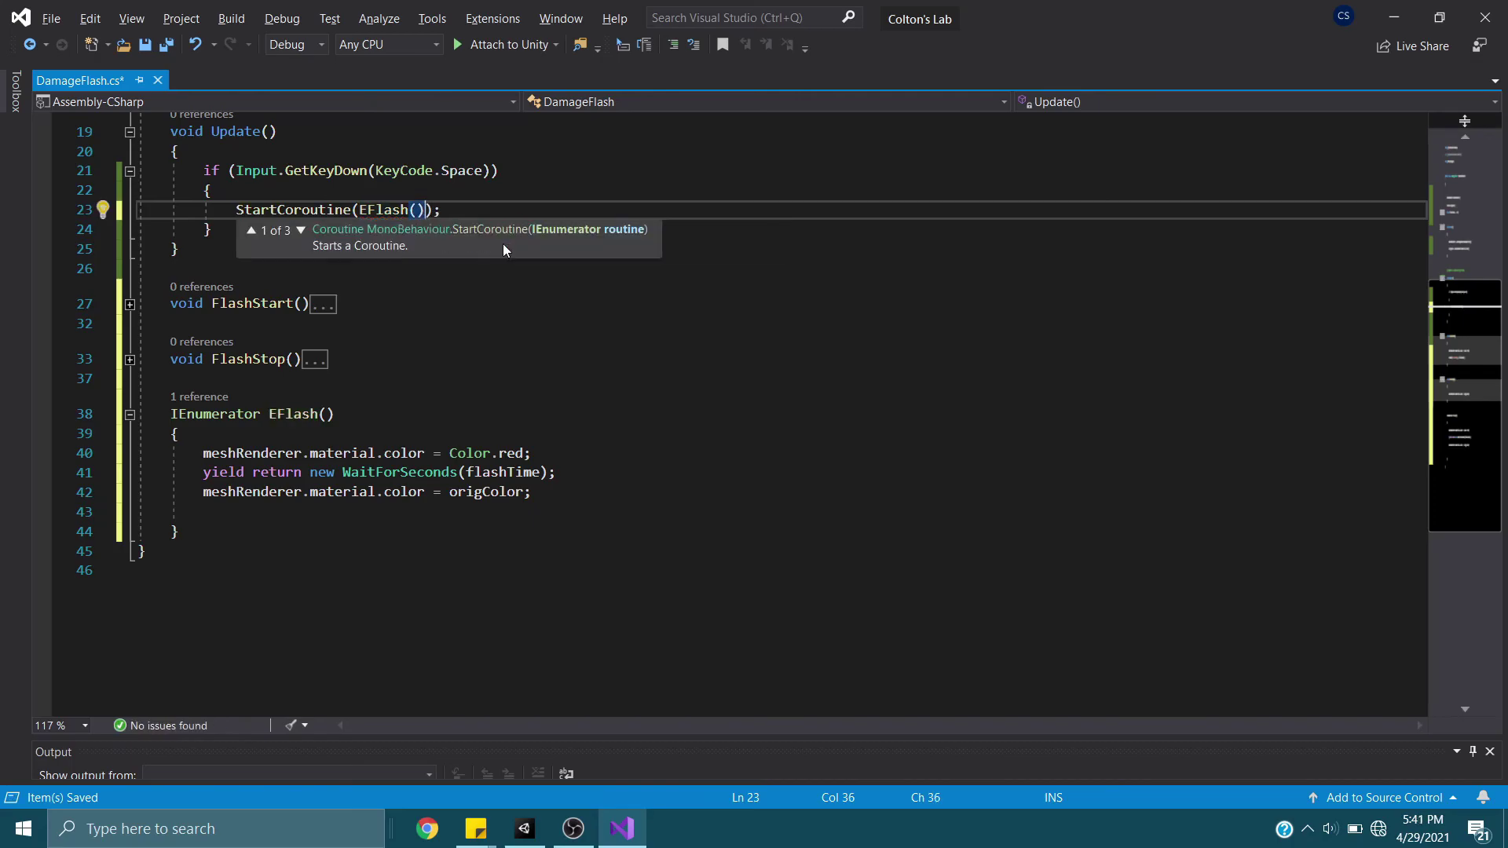
left_click(518, 303)
left_click(544, 227)
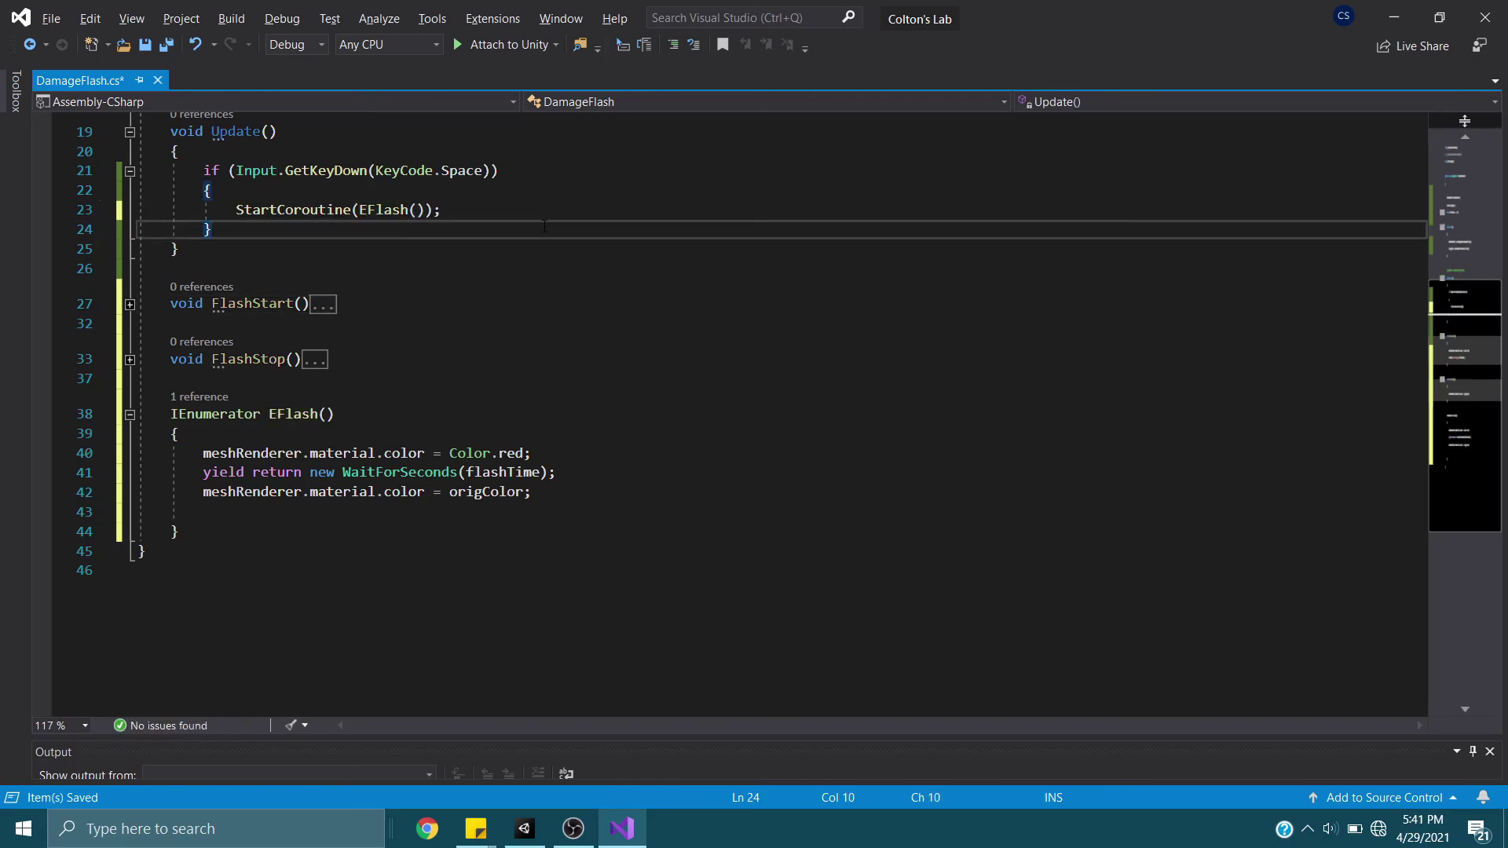
key("ctrl+s")
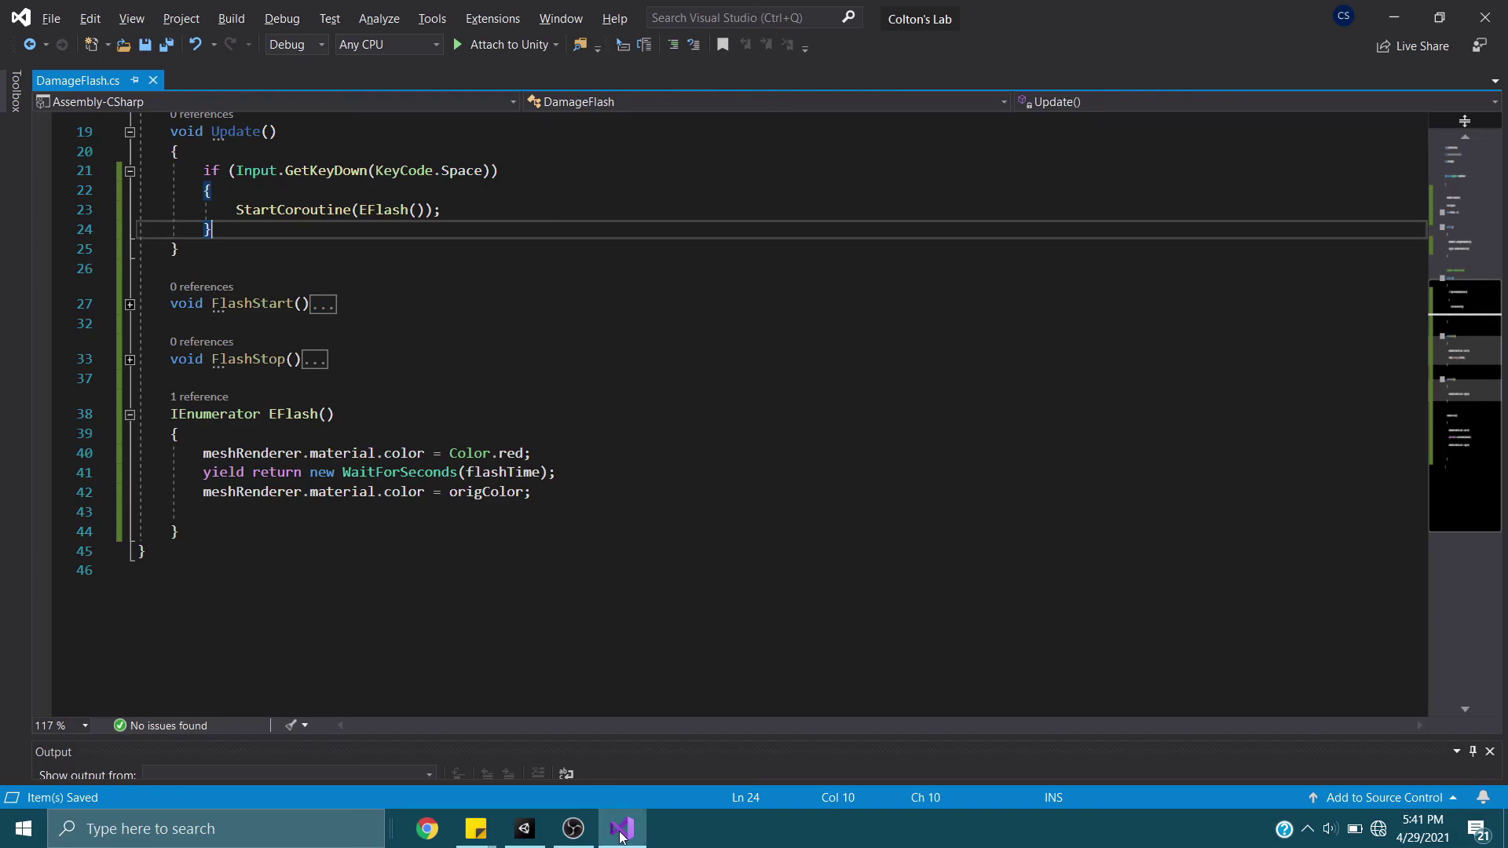
Run the scene in Unity and trigger the cube's red flash repeatedly in the Game view
left_click(621, 836)
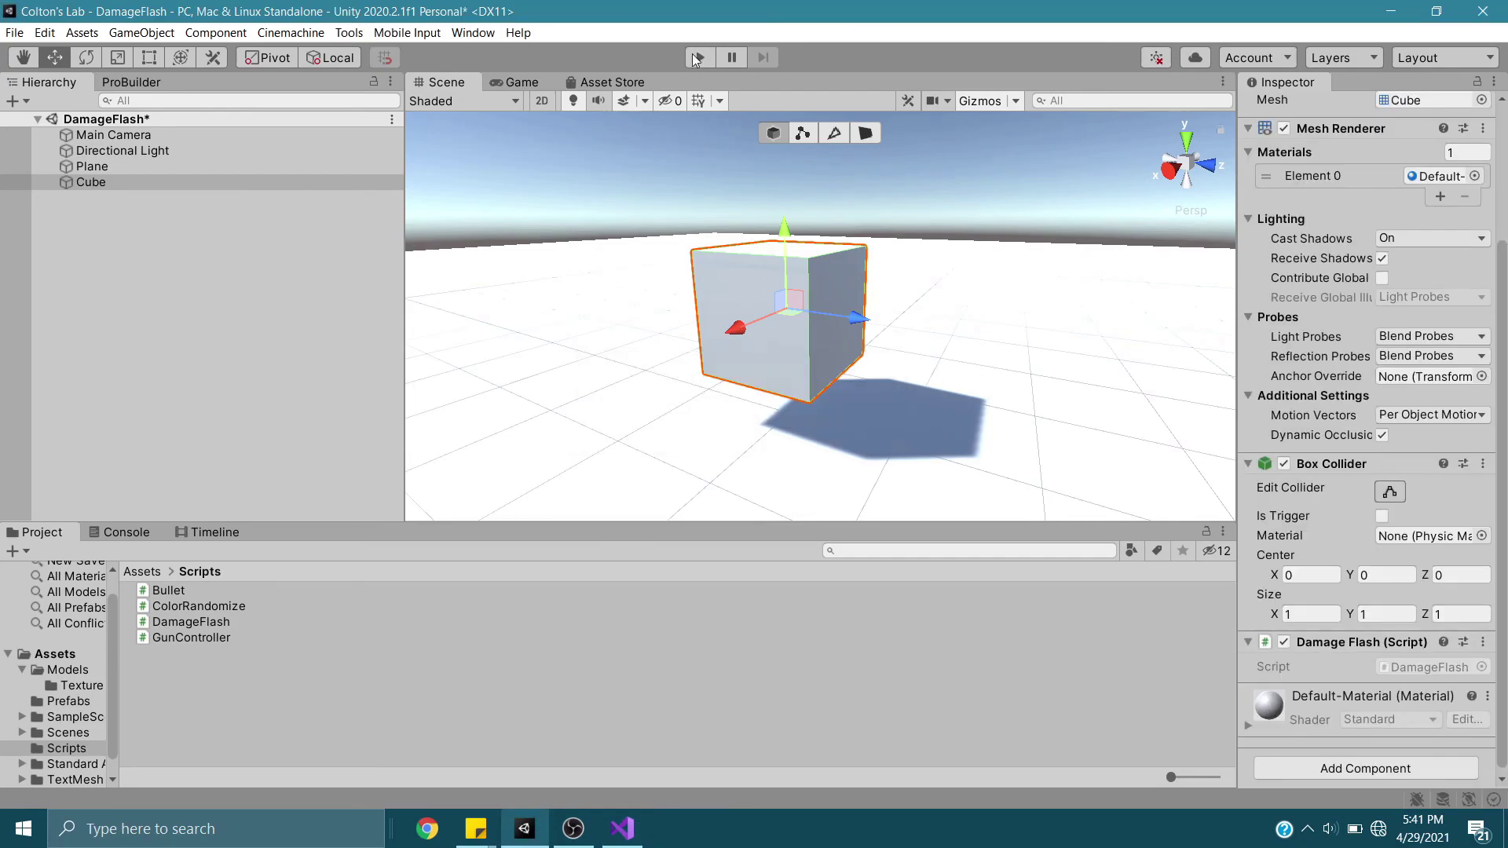
left_click(699, 58)
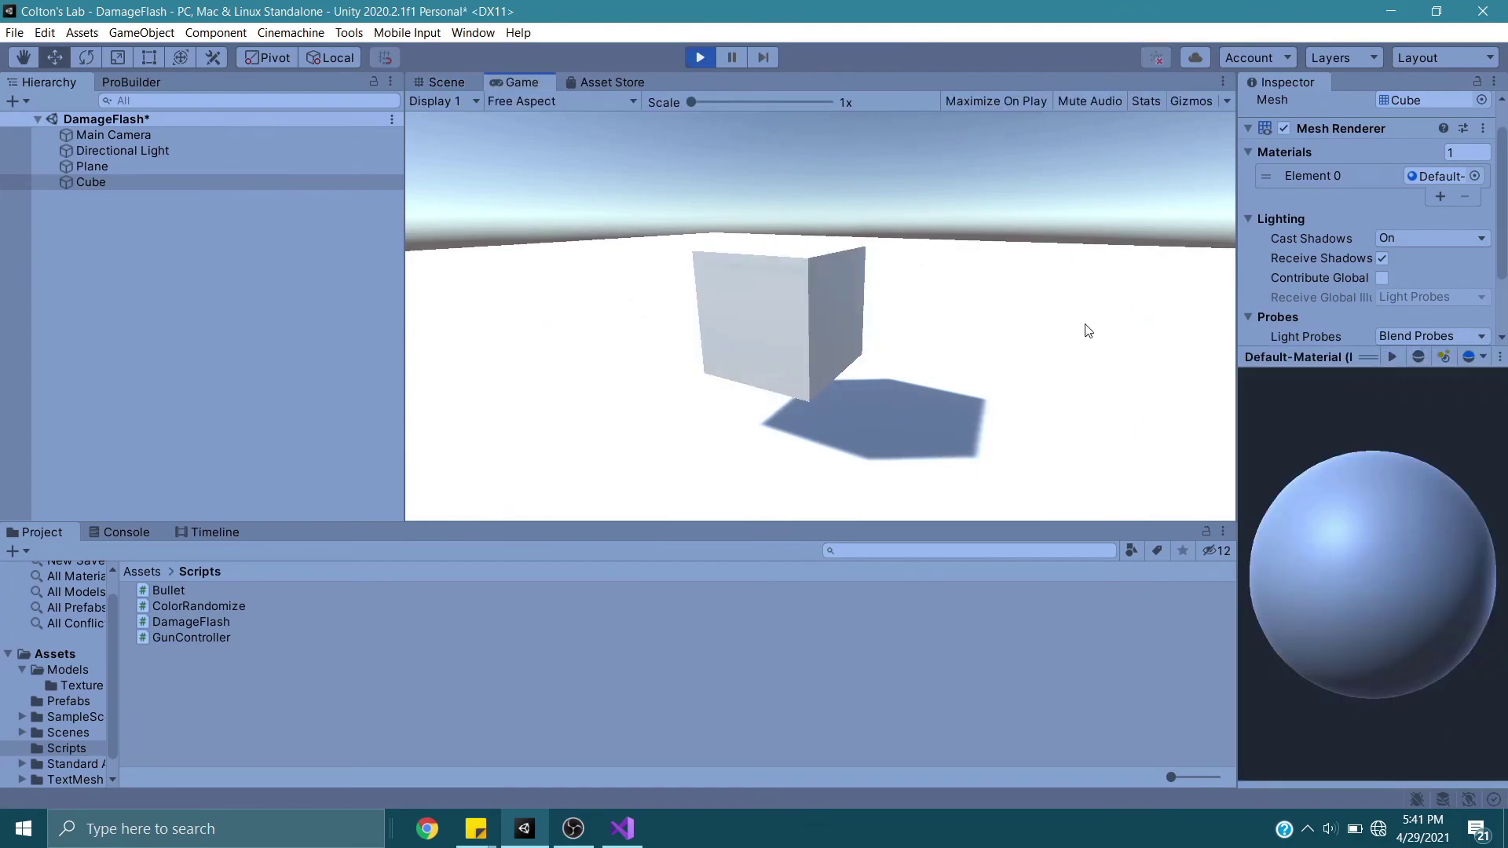
left_click(1088, 330)
left_click(1087, 330)
left_click(1088, 329)
left_click(1087, 330)
left_click(1088, 330)
left_click(1088, 330)
left_click(1087, 330)
left_click(1087, 330)
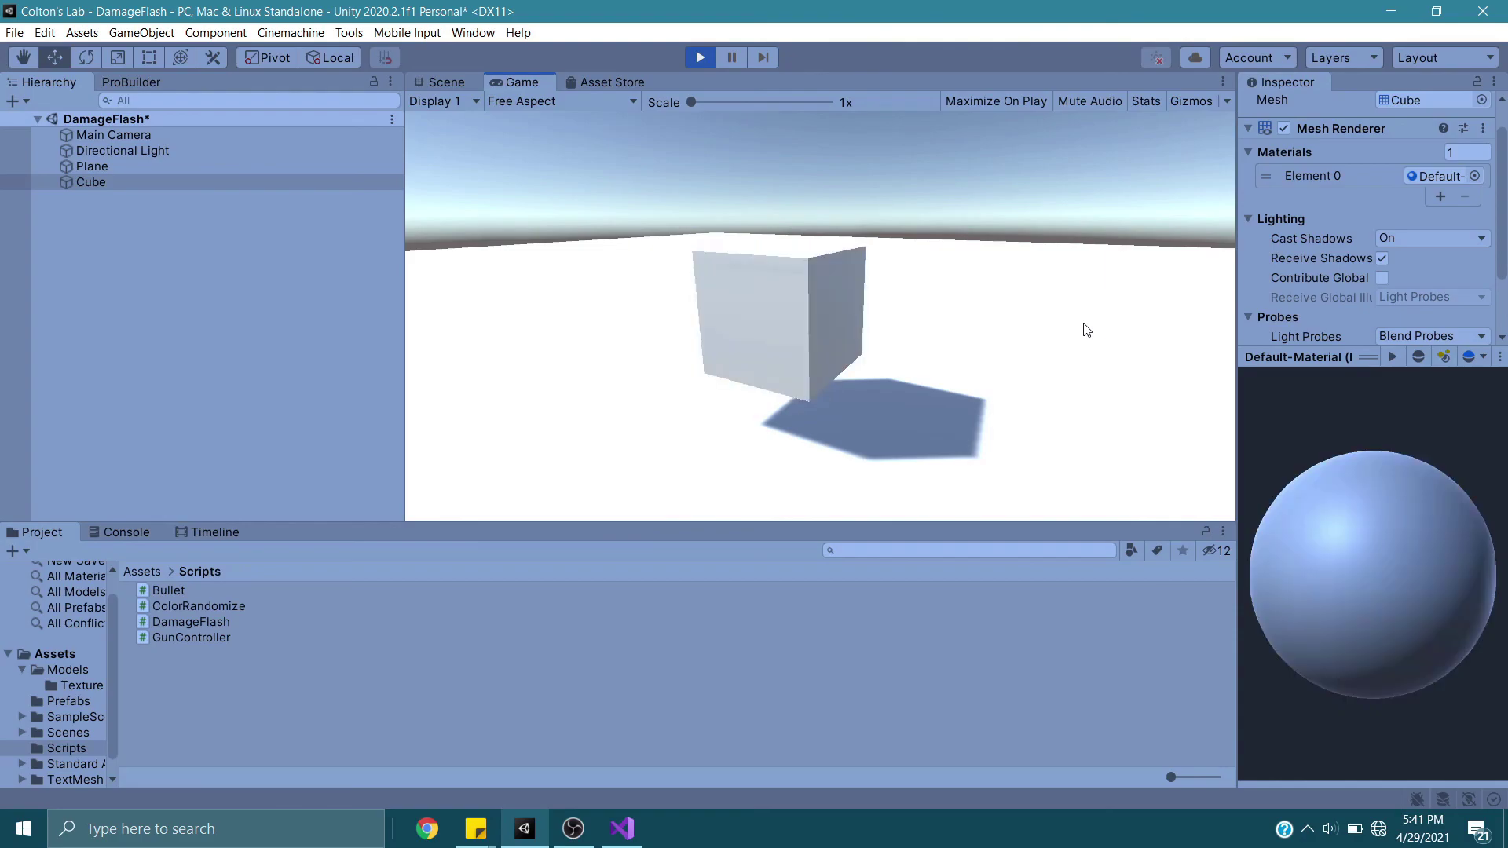